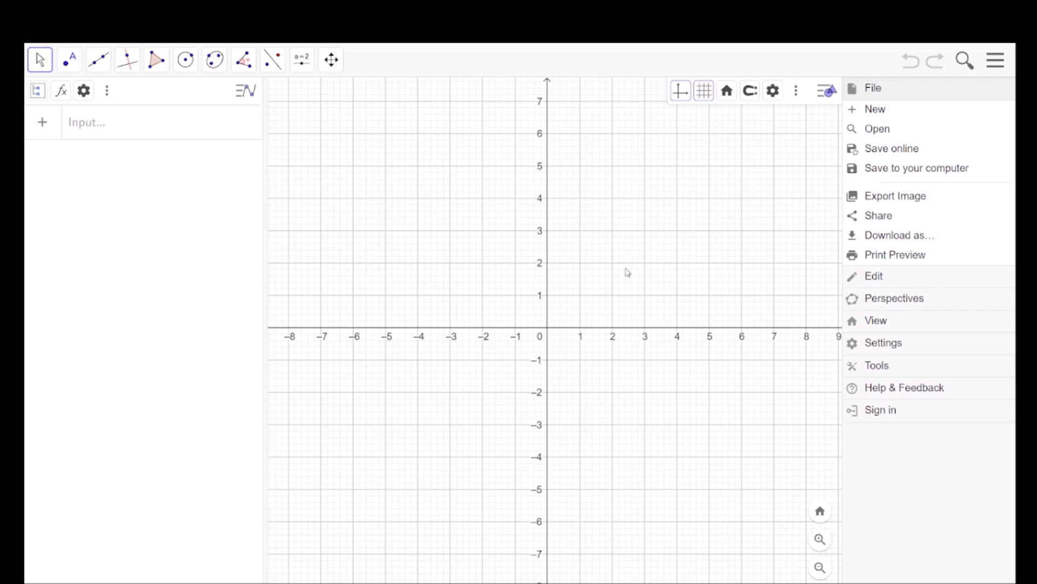
# Hide the grid and the coordinate axes in the Graphics view.
pyautogui.click(718, 150)
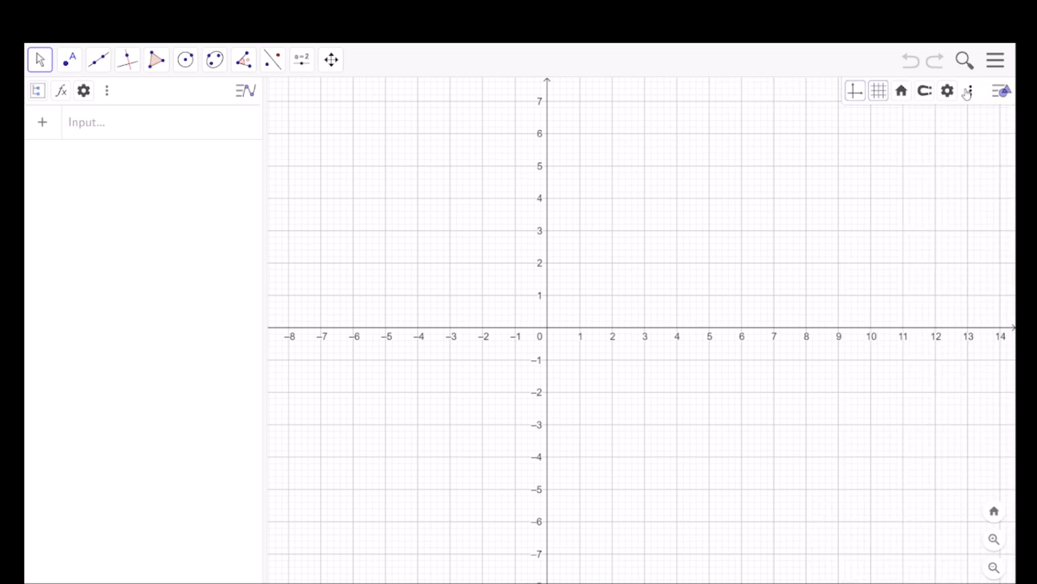
pyautogui.click(1000, 92)
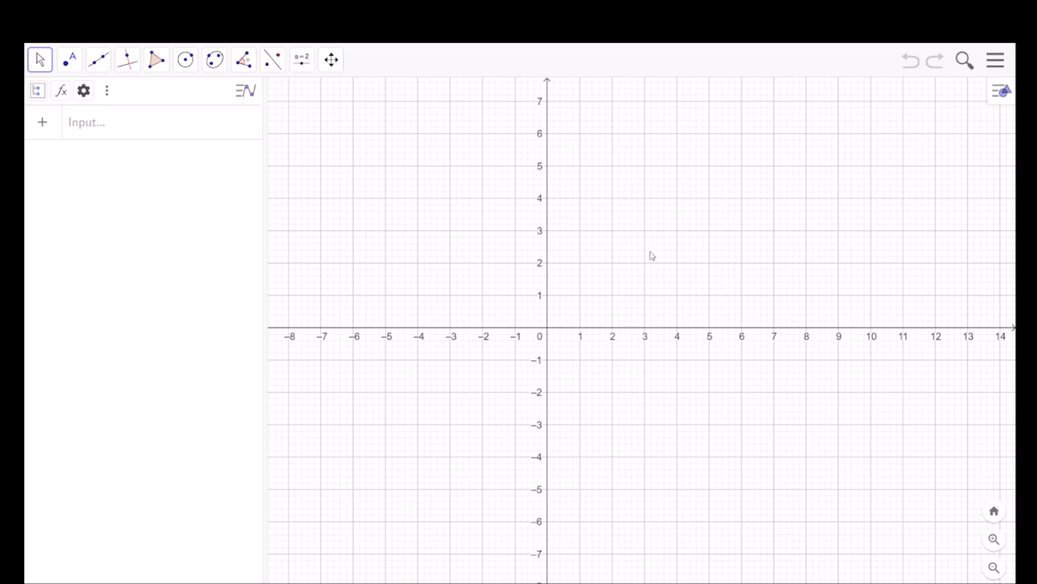
pyautogui.click(1002, 97)
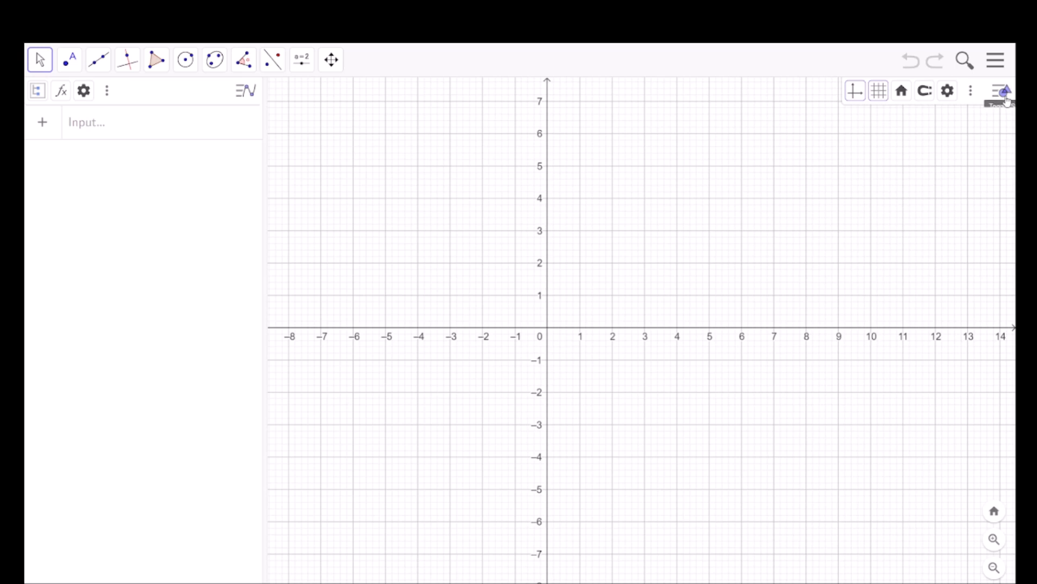
pyautogui.click(879, 91)
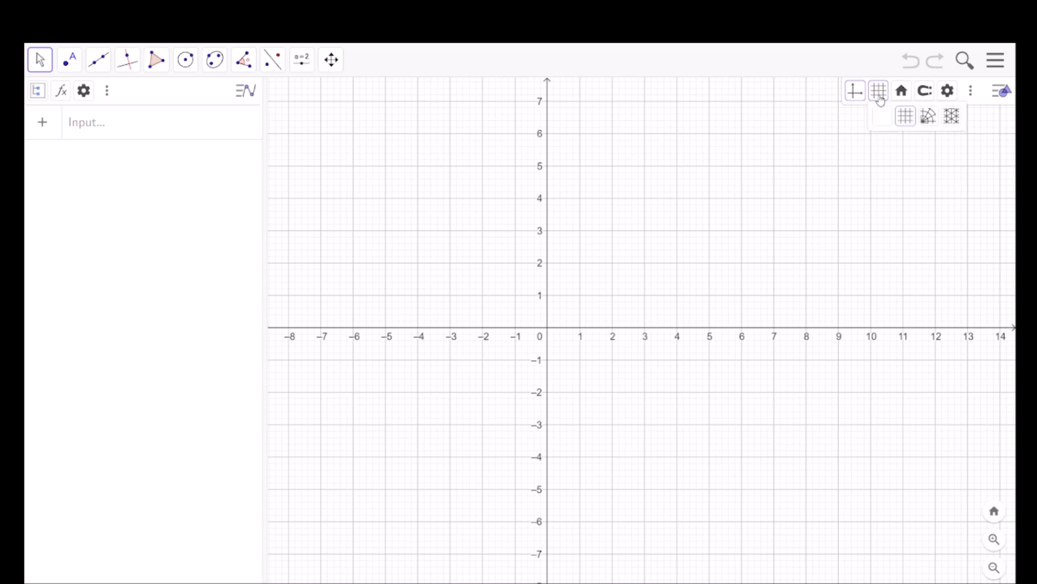
pyautogui.click(882, 123)
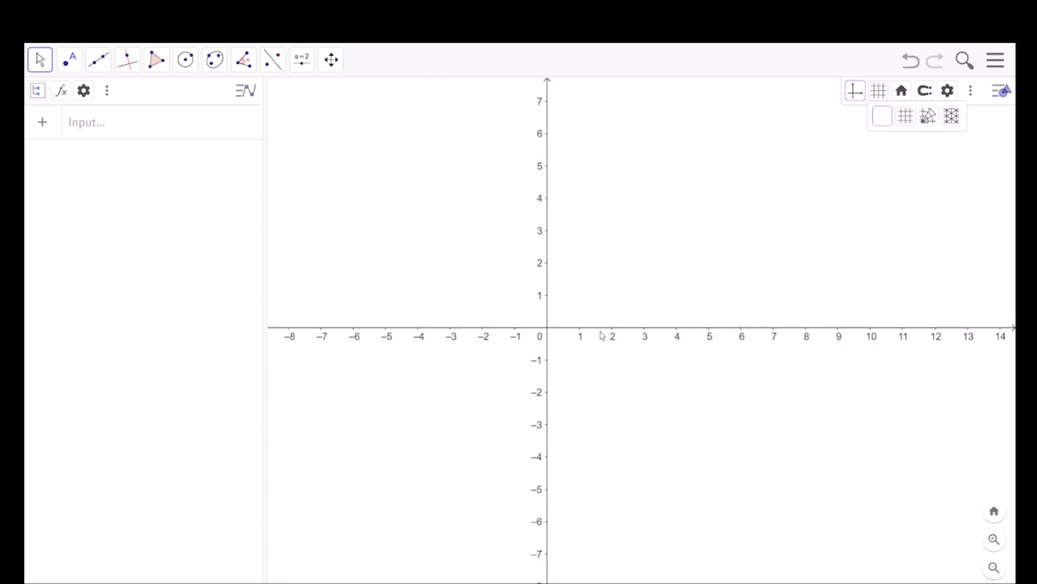
pyautogui.click(855, 94)
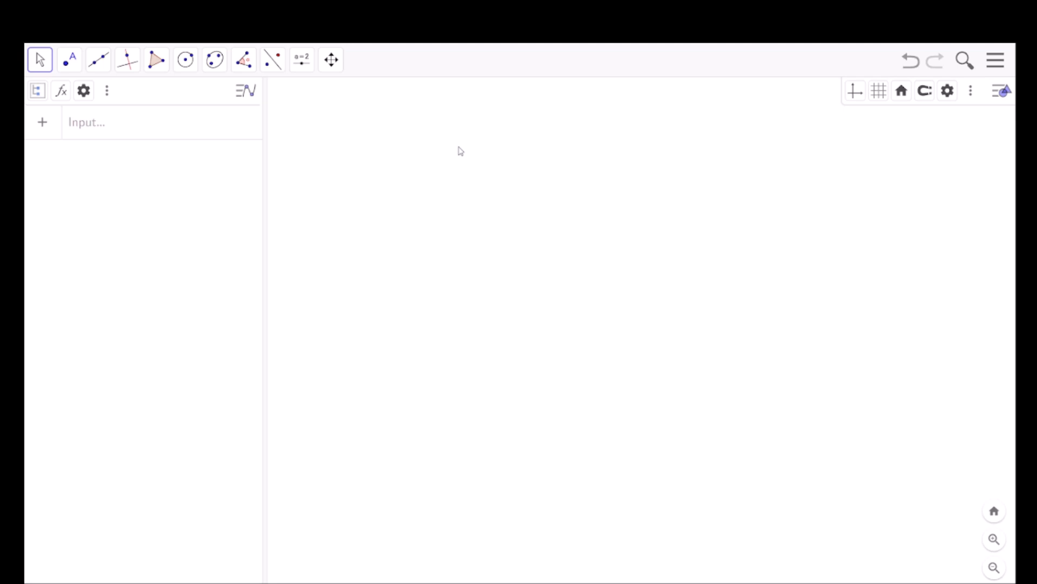
# Draw a triangle with the Polygon tool, placing its vertices at about (-4.6, 5.9), (-6.6, 1.1) and (0.9, 2.5).
pyautogui.click(156, 60)
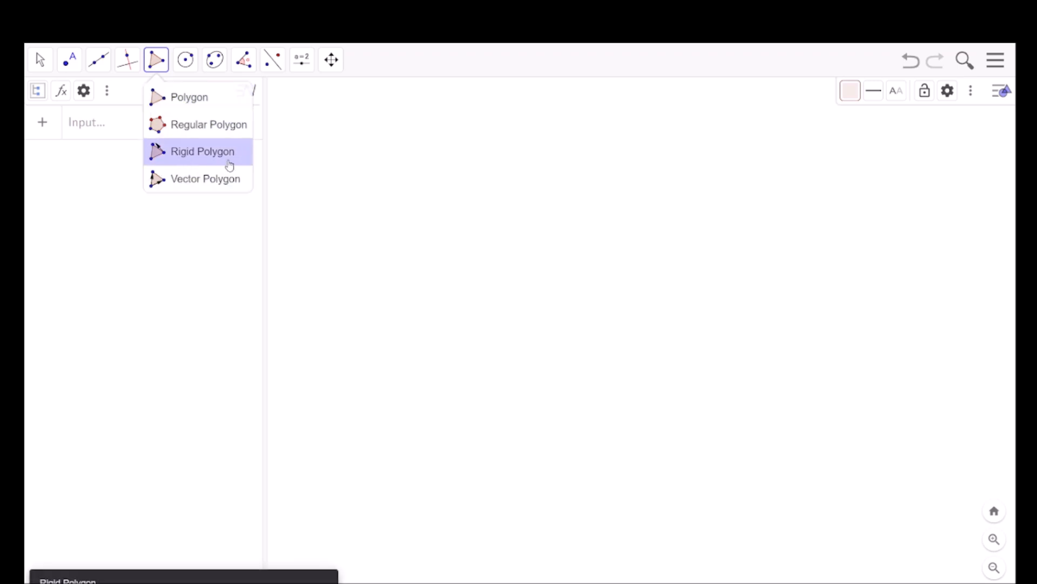
pyautogui.click(192, 100)
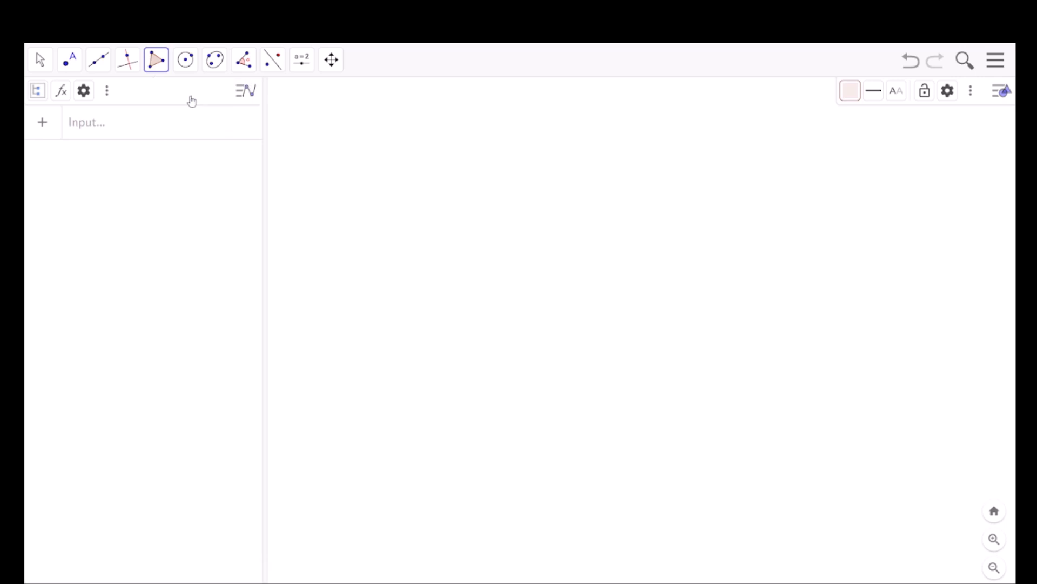
pyautogui.click(400, 138)
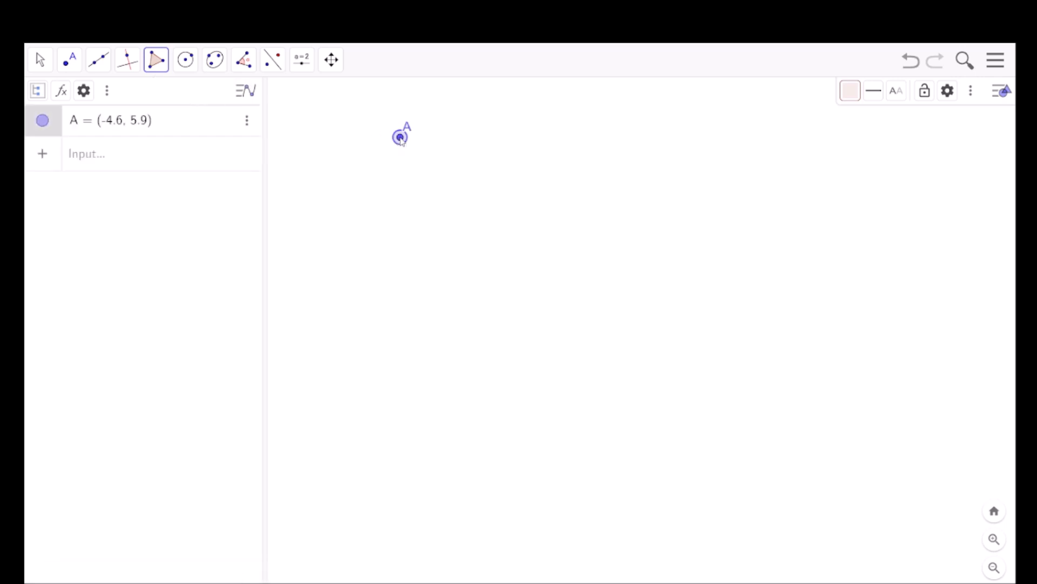
pyautogui.click(332, 291)
pyautogui.click(577, 247)
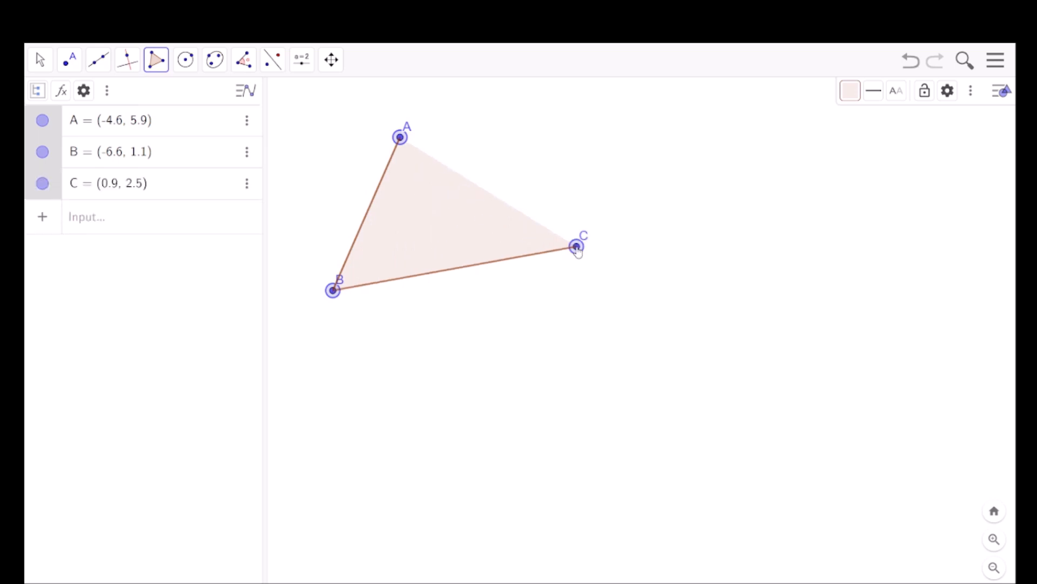
pyautogui.click(400, 138)
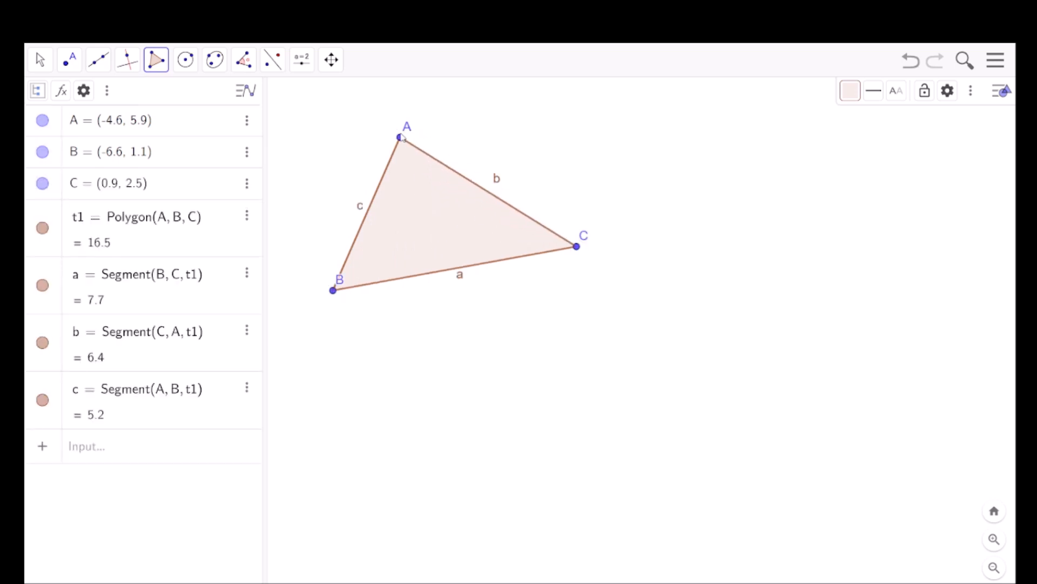
# Draw a quadrilateral beside the triangle with vertices at about (5.9, 4.5), (3, -0.6), (10.3, -3.7) and (12.3, 4.3).
pyautogui.click(739, 182)
pyautogui.click(643, 346)
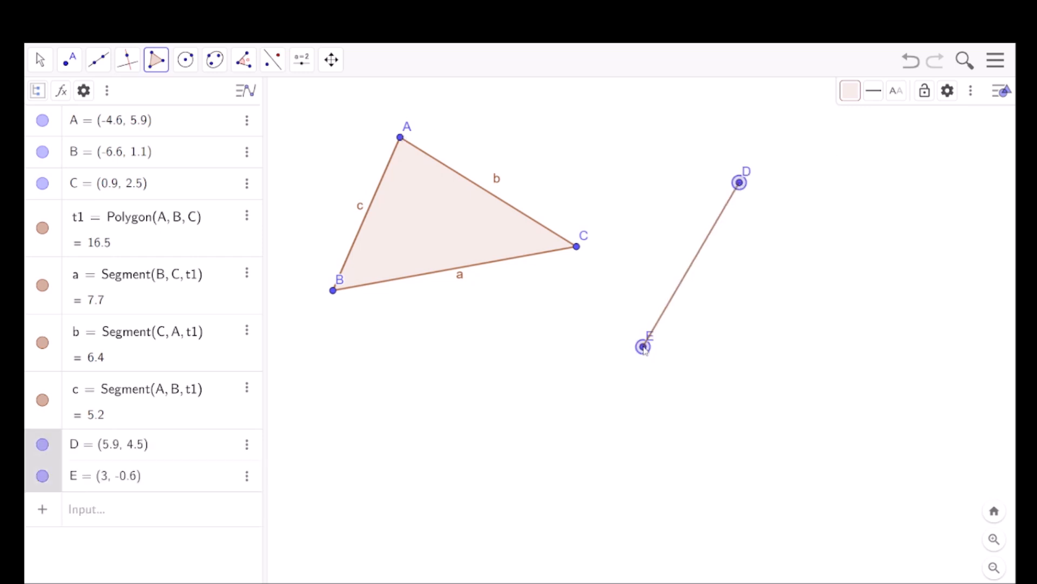
pyautogui.click(879, 447)
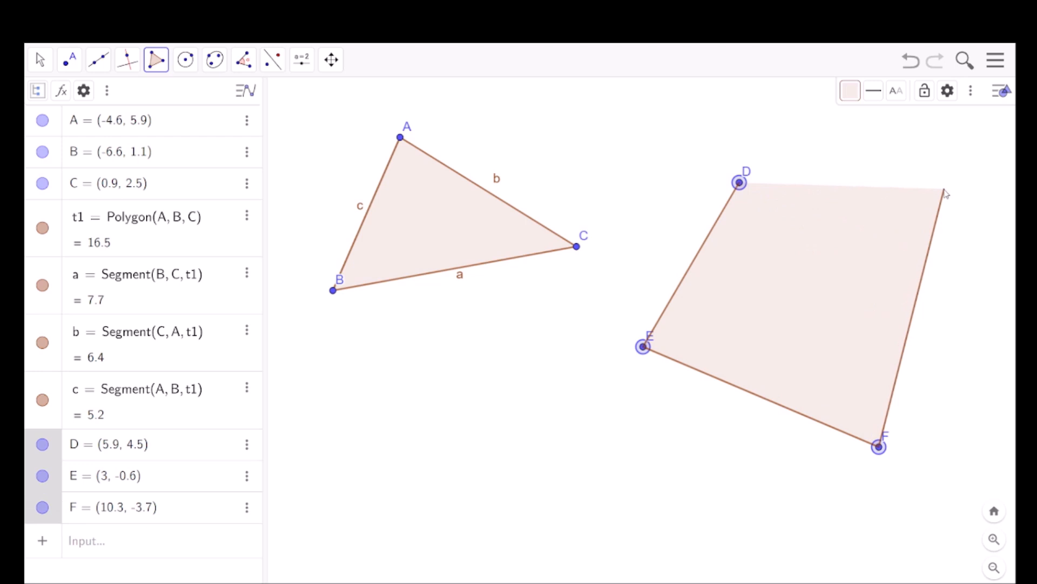
pyautogui.click(945, 190)
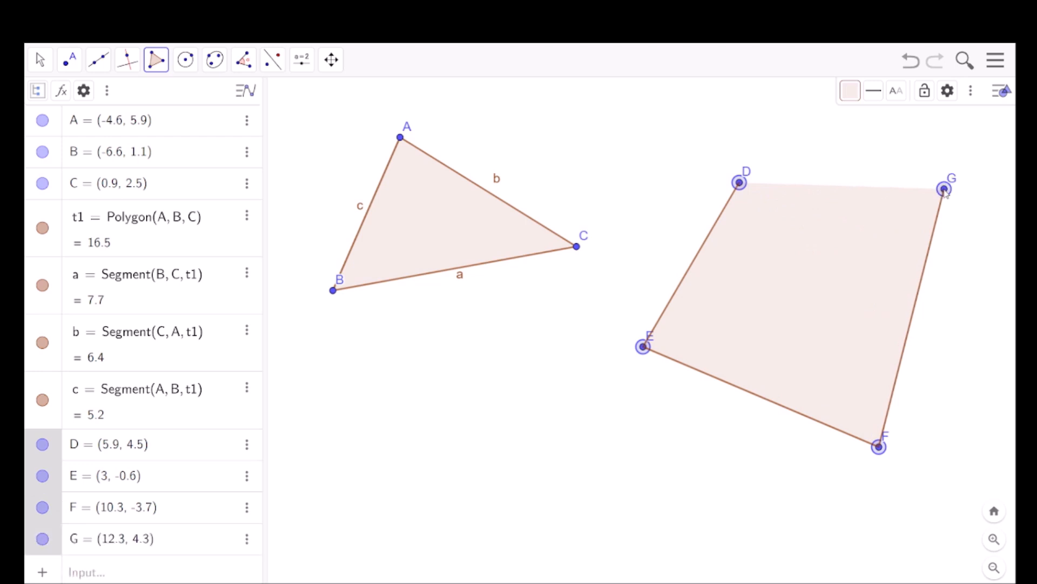
pyautogui.click(740, 184)
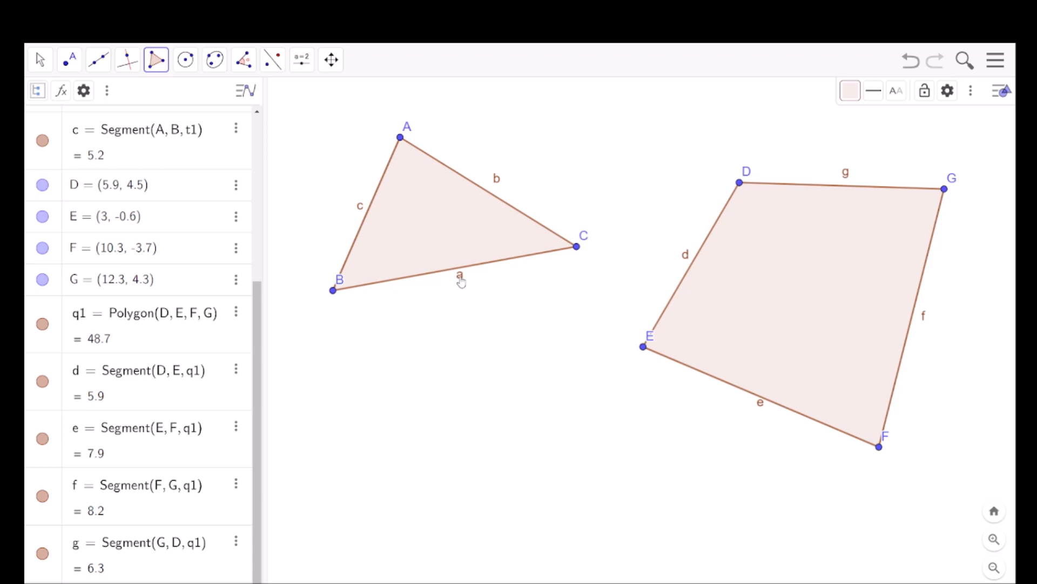
# Turn off the labels of triangle ABC's three sides a, b and c in their object settings.
pyautogui.click(256, 143)
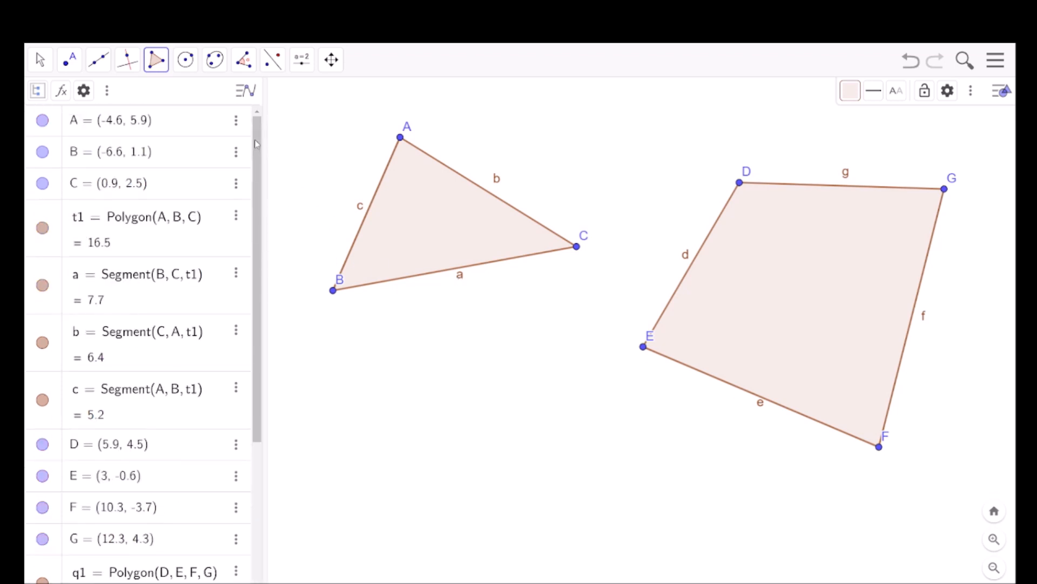
pyautogui.click(237, 275)
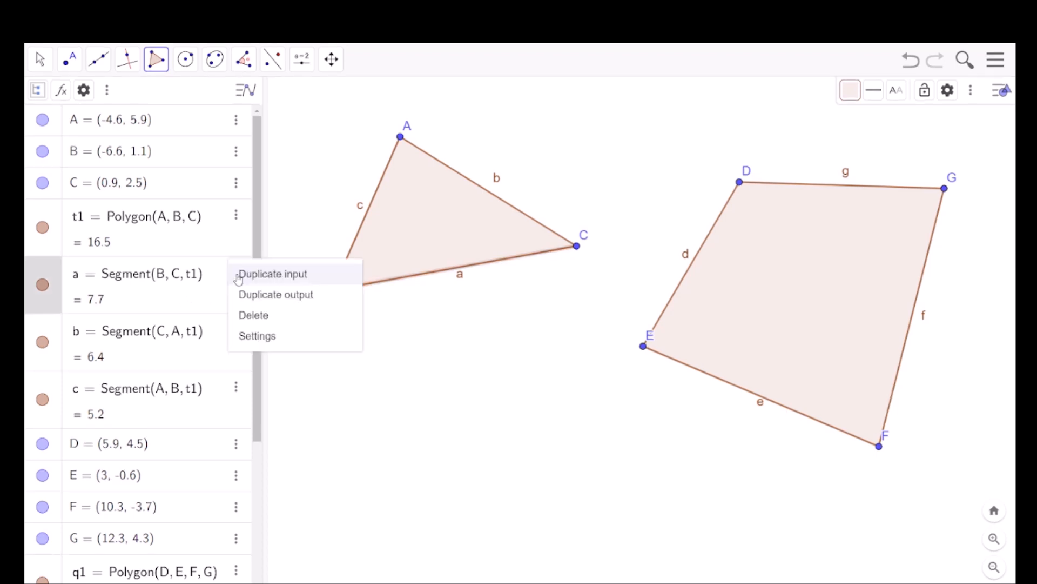
pyautogui.click(258, 336)
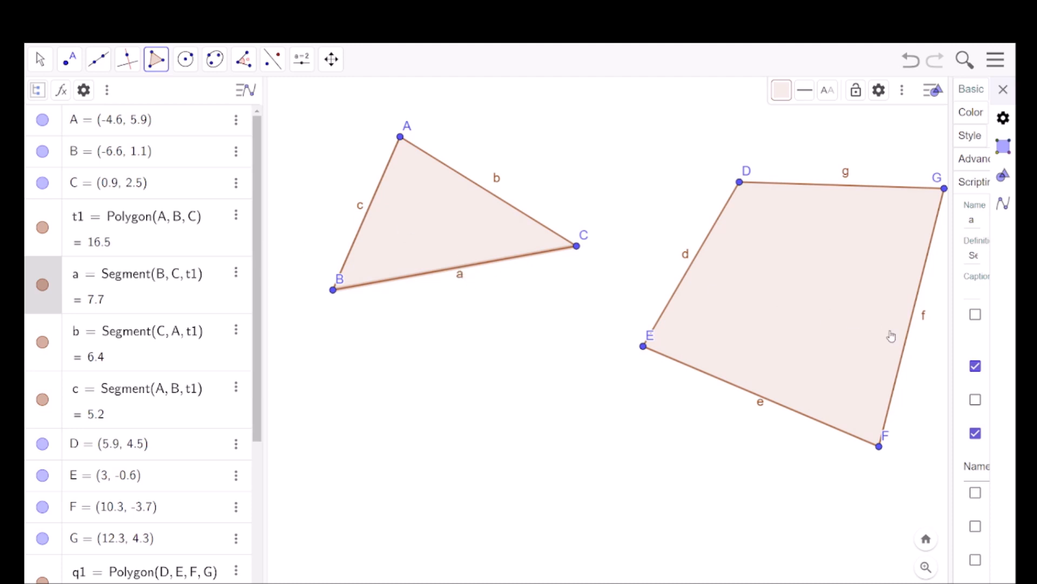
pyautogui.moveTo(952, 319); pyautogui.dragTo(798, 327)
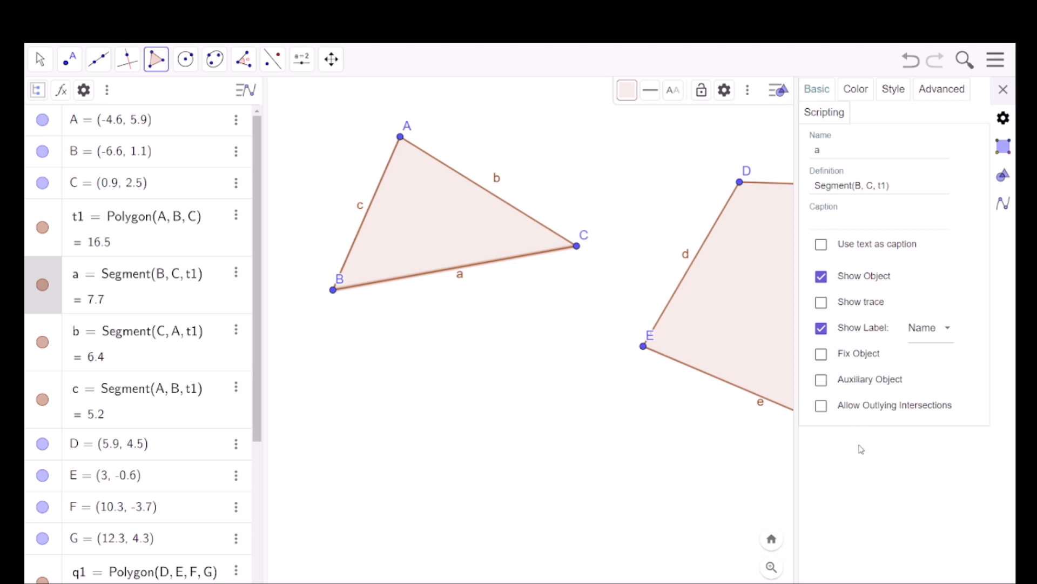
pyautogui.click(821, 329)
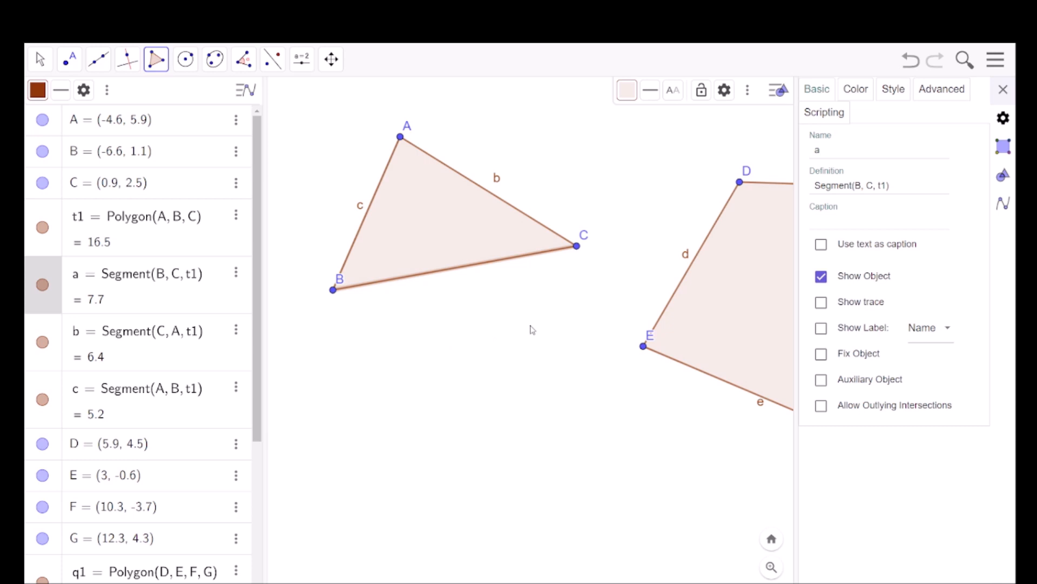
pyautogui.click(236, 330)
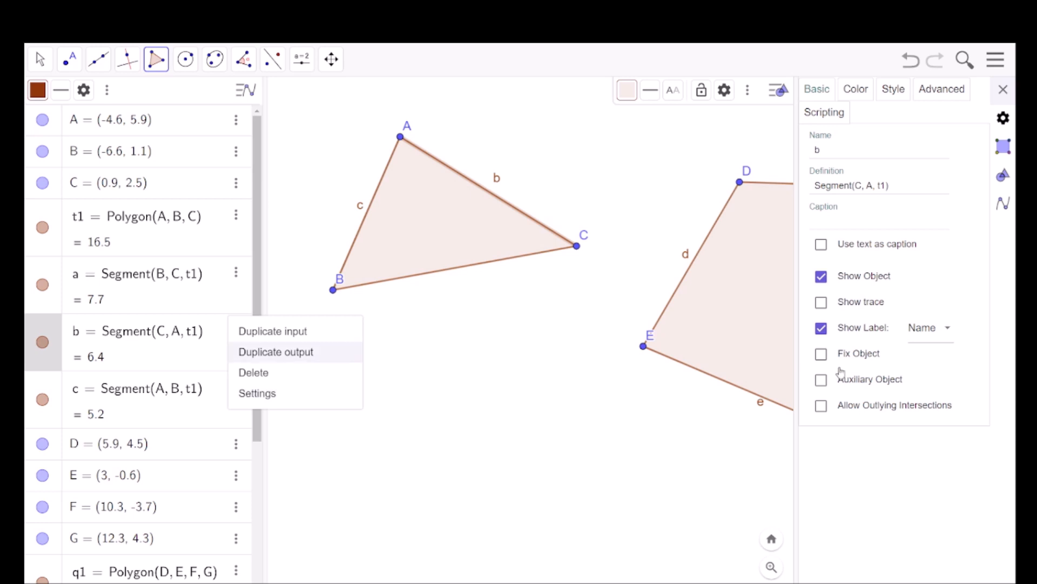
pyautogui.click(821, 328)
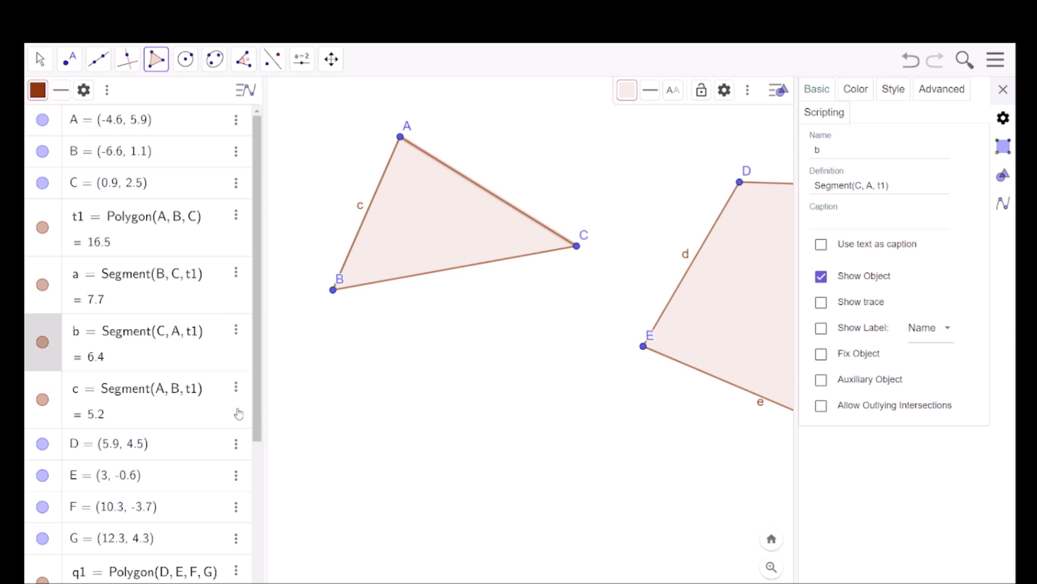
pyautogui.click(236, 388)
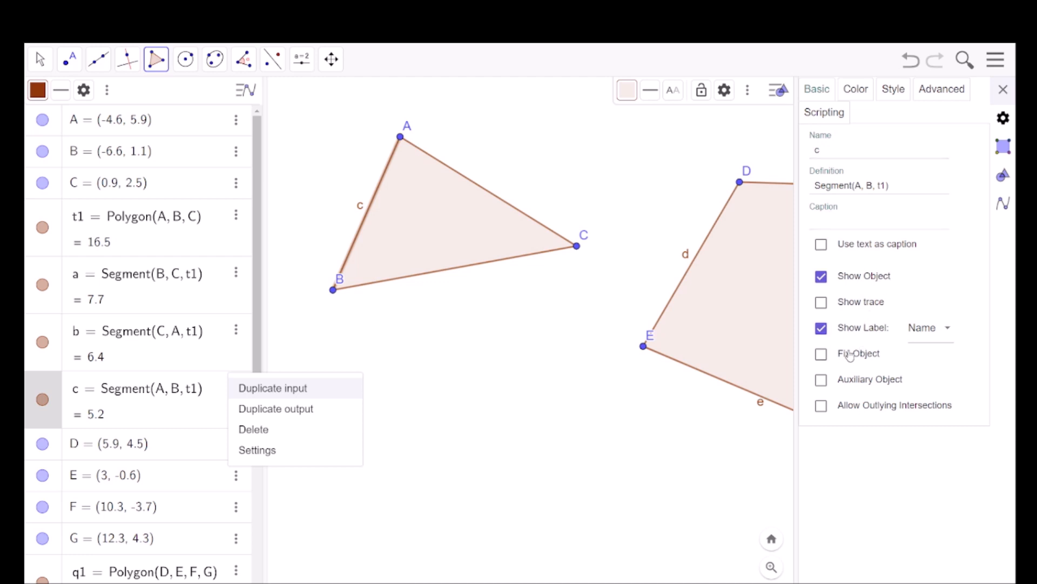
pyautogui.click(822, 329)
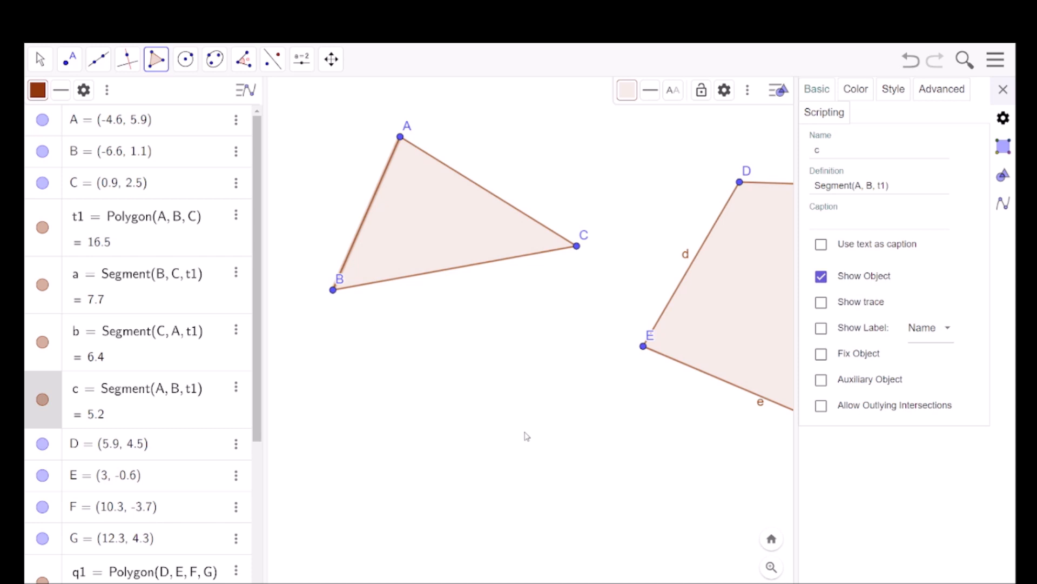
pyautogui.click(1003, 90)
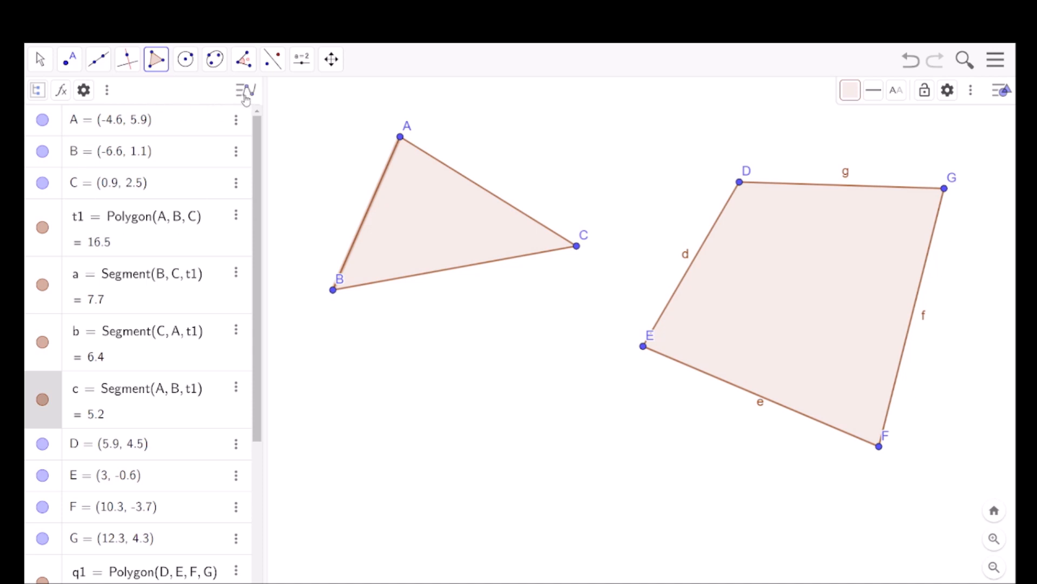
# Hide the Algebra view and show it again beside the drawing.
pyautogui.scroll(-1, 246, 97)
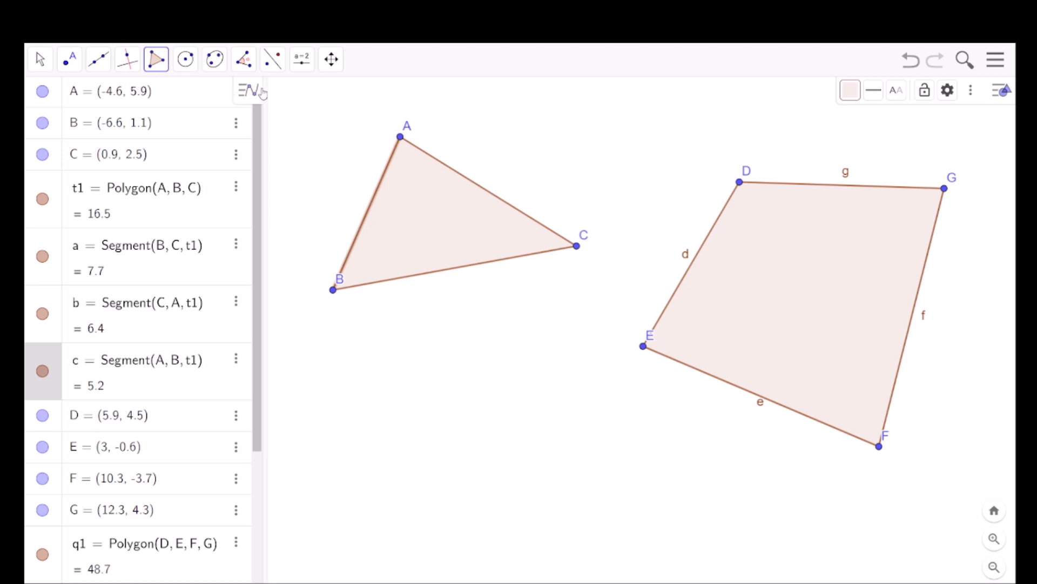
pyautogui.click(996, 59)
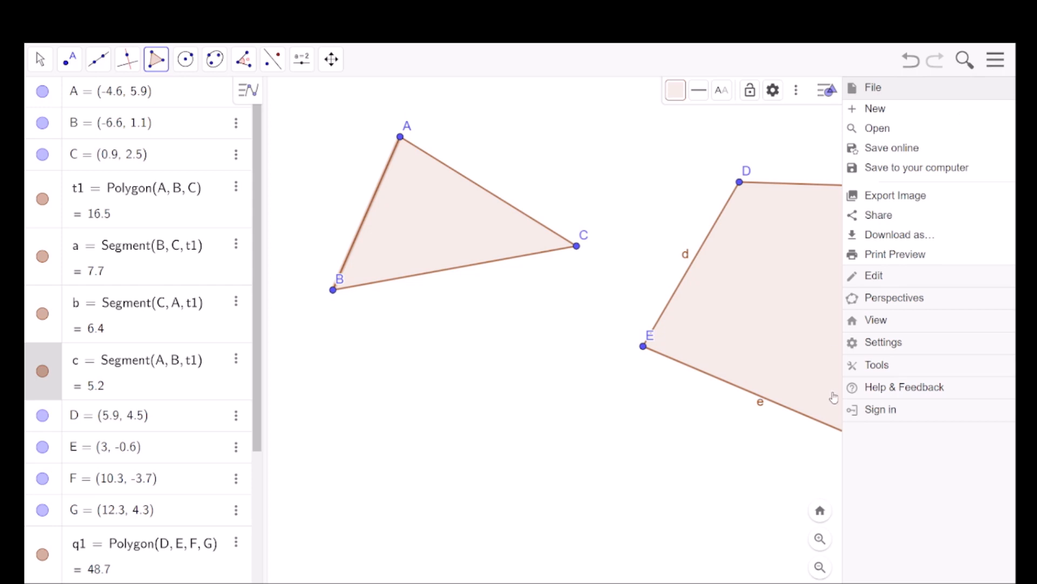
pyautogui.click(888, 324)
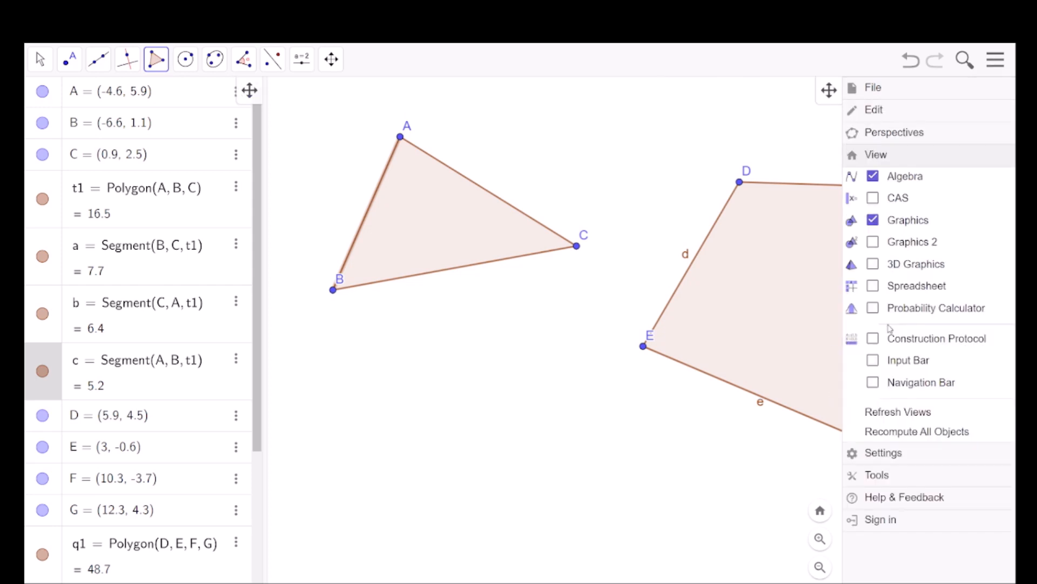
pyautogui.click(880, 180)
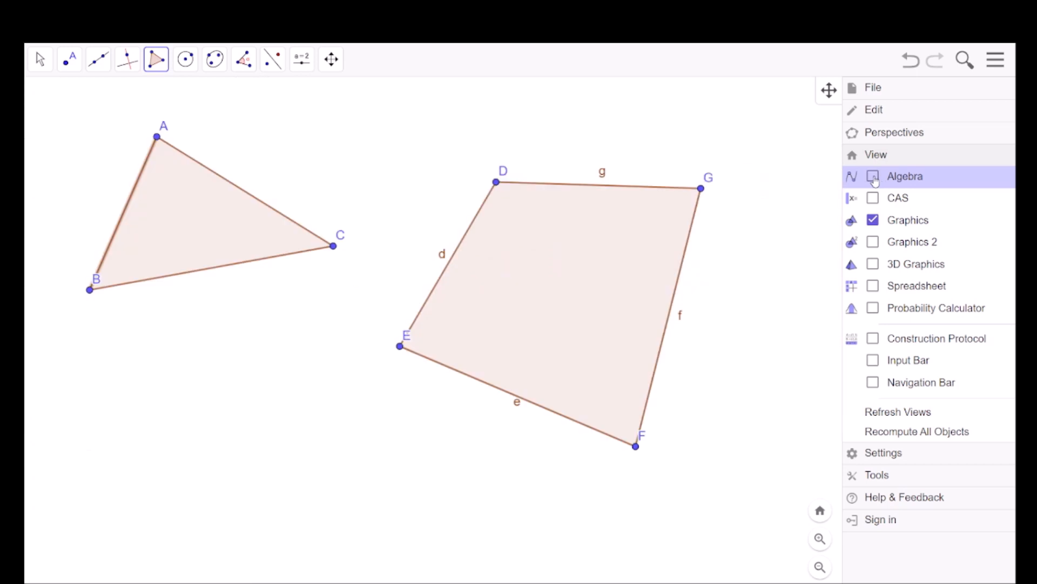
pyautogui.click(875, 180)
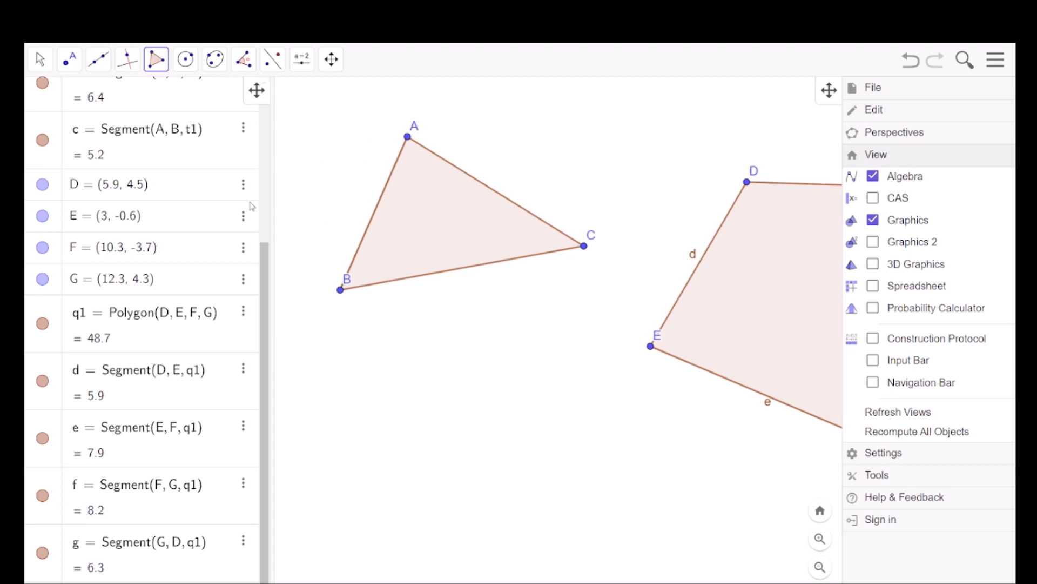
# Reshape triangle ABC by moving vertices B, C and A, making side AB about 7.5 and side CA about 7.1 long.
pyautogui.click(41, 61)
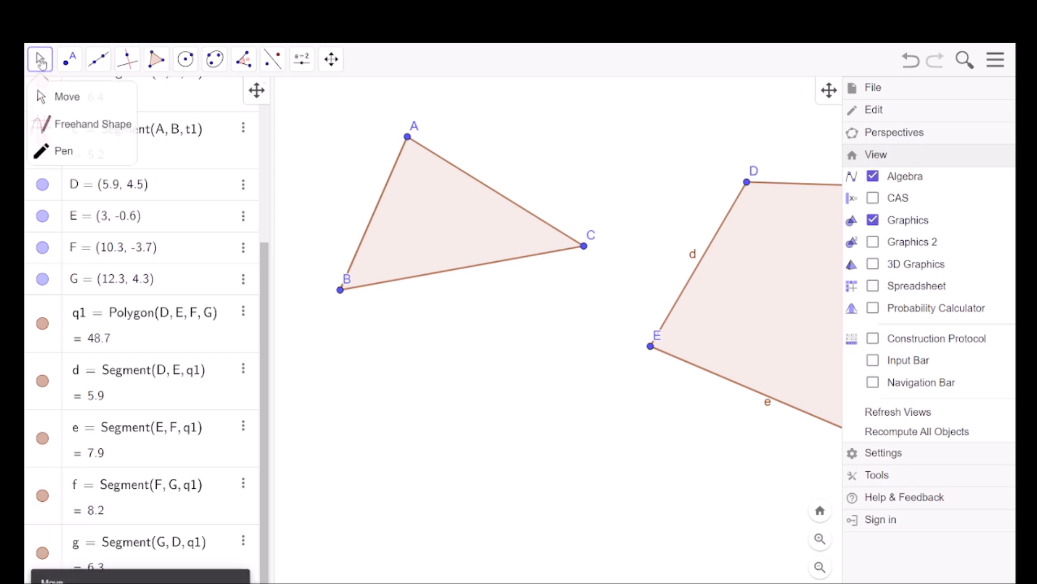
pyautogui.click(79, 100)
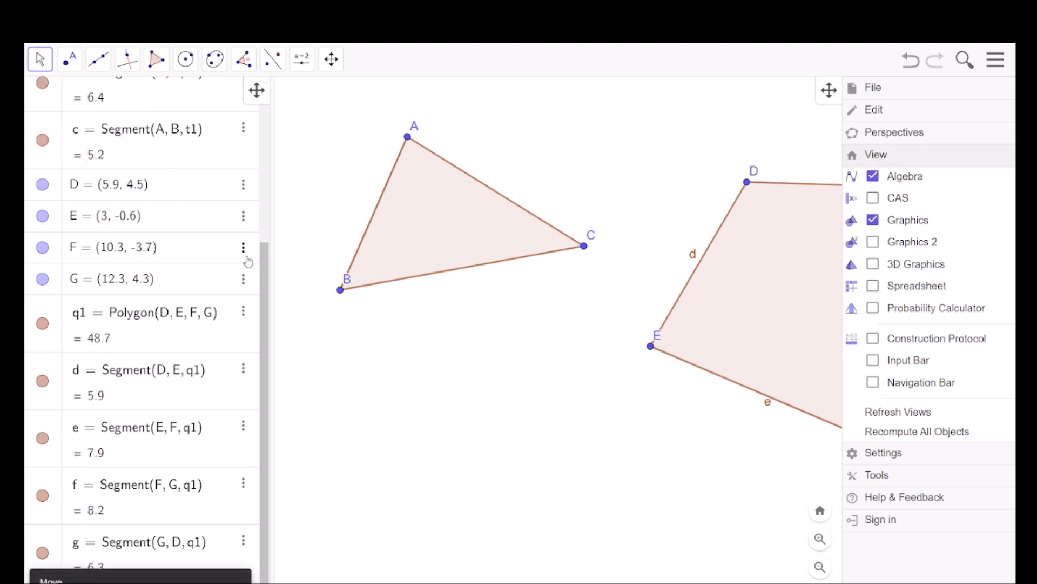
pyautogui.moveTo(340, 291); pyautogui.dragTo(341, 388)
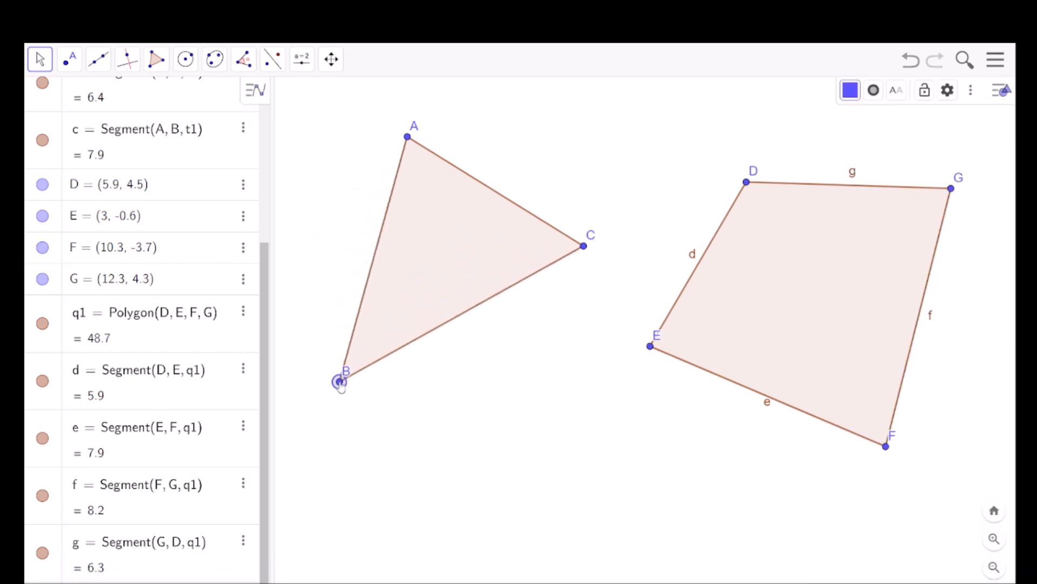
pyautogui.moveTo(585, 247); pyautogui.dragTo(565, 402)
pyautogui.moveTo(410, 141); pyautogui.dragTo(480, 186)
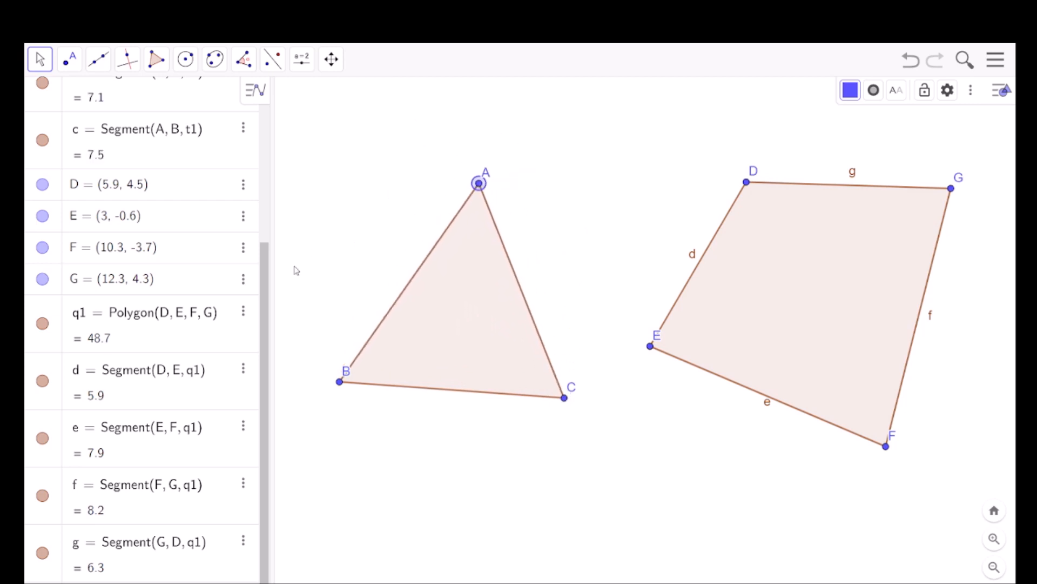
pyautogui.click(427, 492)
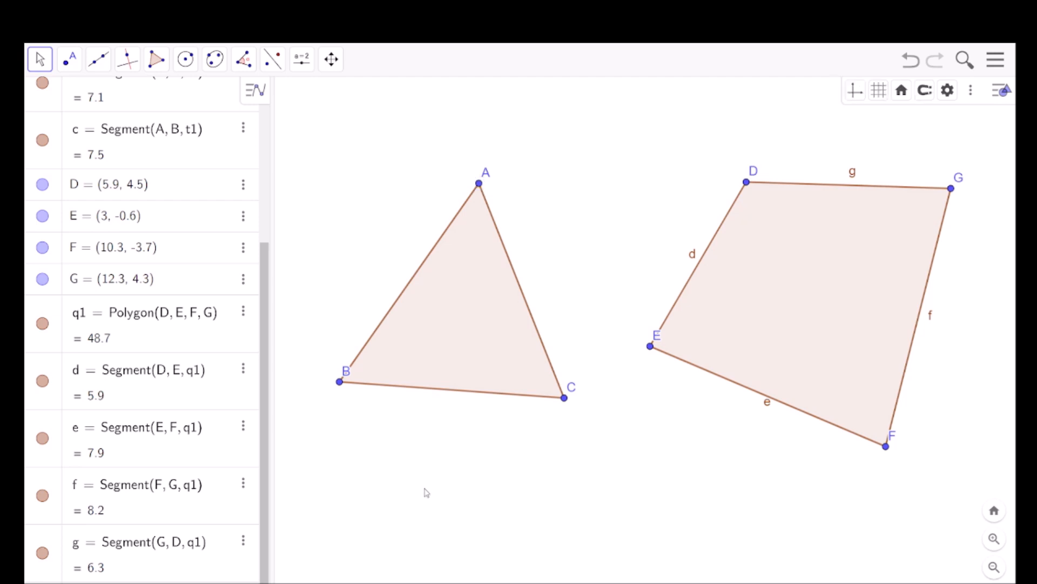
# Reshape the quadrilateral by moving vertex D to about (6.5, 4.6), F to about (10.3, -1.2) and G to about (12.7, 4.4).
pyautogui.moveTo(746, 182)
pyautogui.mouseDown()
pyautogui.moveTo(788, 283)
pyautogui.moveTo(678, 188)
pyautogui.moveTo(676, 106)
pyautogui.moveTo(776, 99)
pyautogui.moveTo(688, 109)
pyautogui.moveTo(691, 144)
pyautogui.moveTo(826, 328)
pyautogui.moveTo(764, 177)
pyautogui.mouseUp()
pyautogui.moveTo(890, 453); pyautogui.dragTo(890, 371)
pyautogui.moveTo(951, 189)
pyautogui.mouseDown()
pyautogui.moveTo(890, 199)
pyautogui.moveTo(972, 180)
pyautogui.moveTo(961, 212)
pyautogui.moveTo(964, 186)
pyautogui.mouseUp()
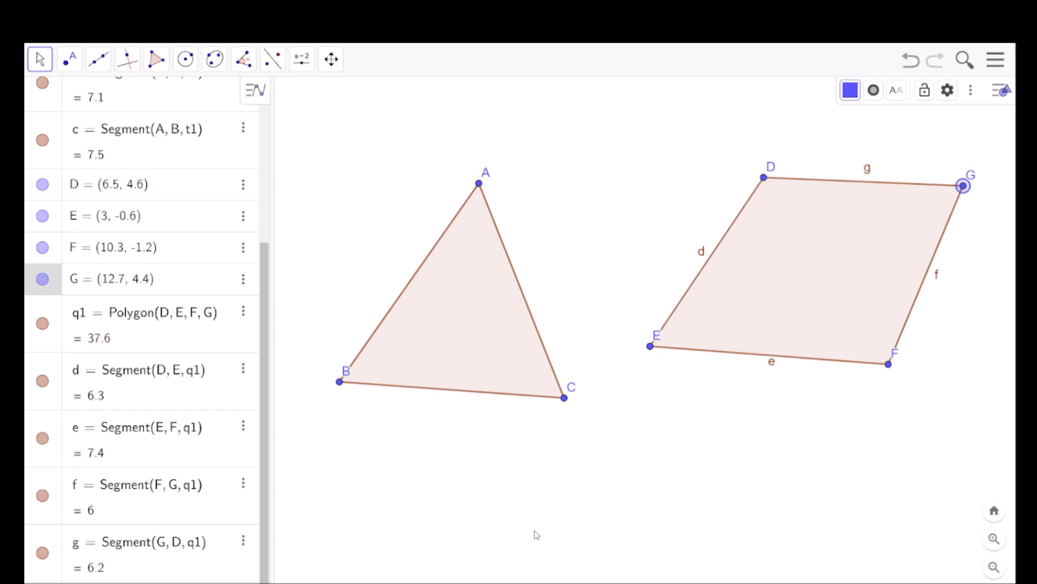
# Save the construction with the triangle and quadrilateral to the computer.
pyautogui.click(997, 61)
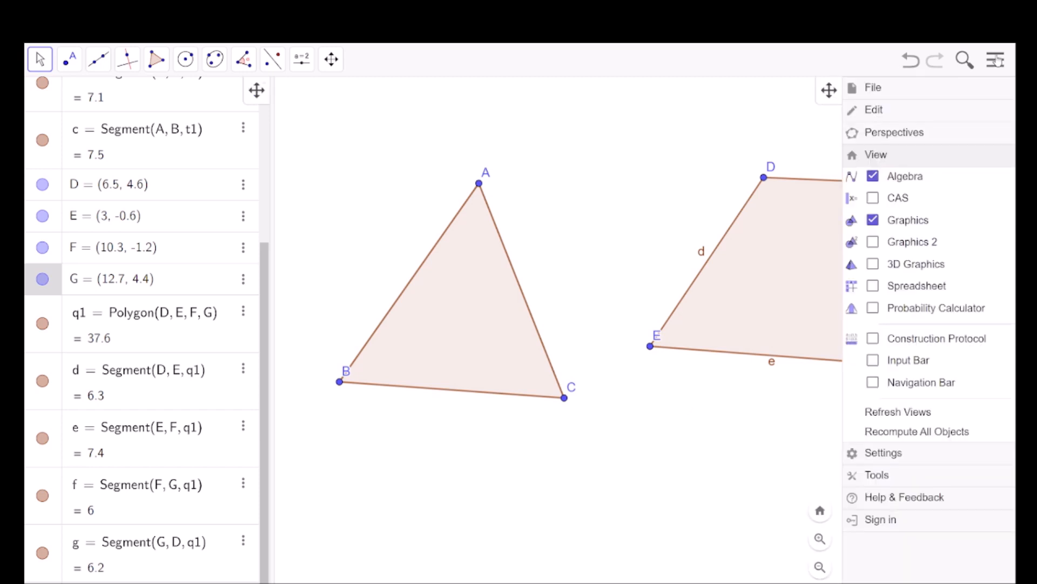
pyautogui.click(877, 92)
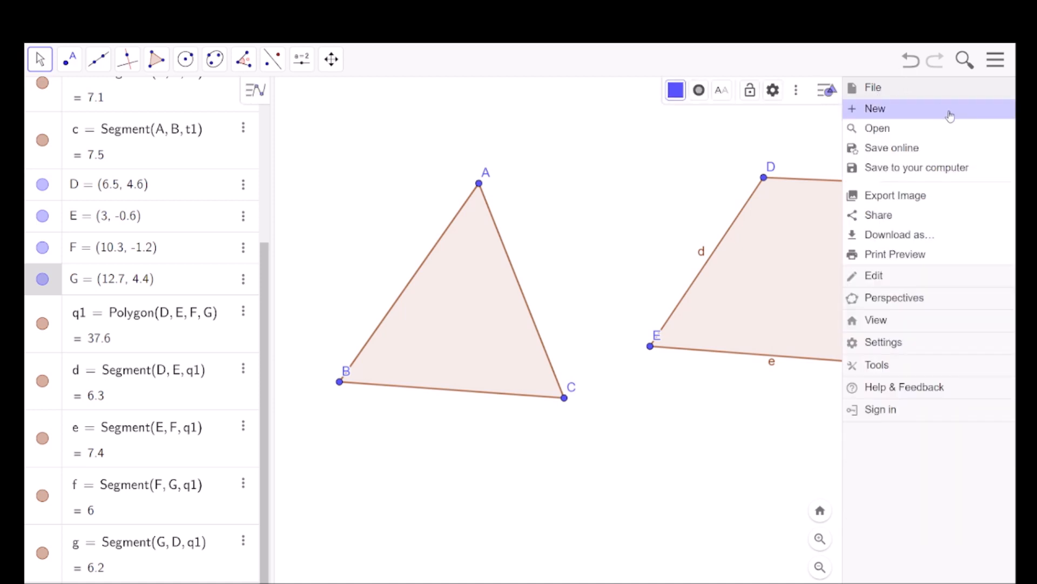
pyautogui.click(896, 173)
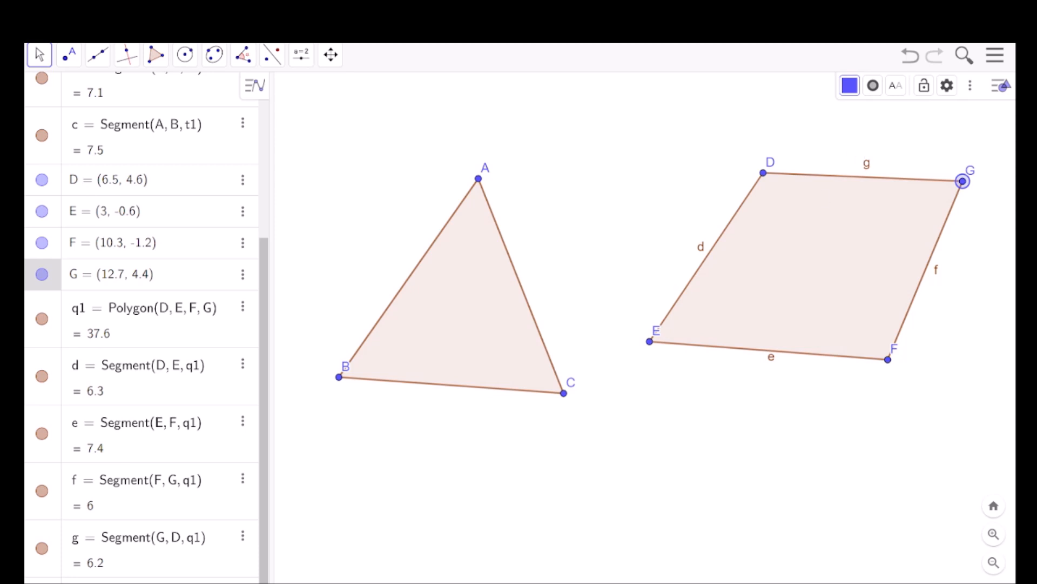
# Start a new construction and discard the changes to the current one.
pyautogui.click(993, 57)
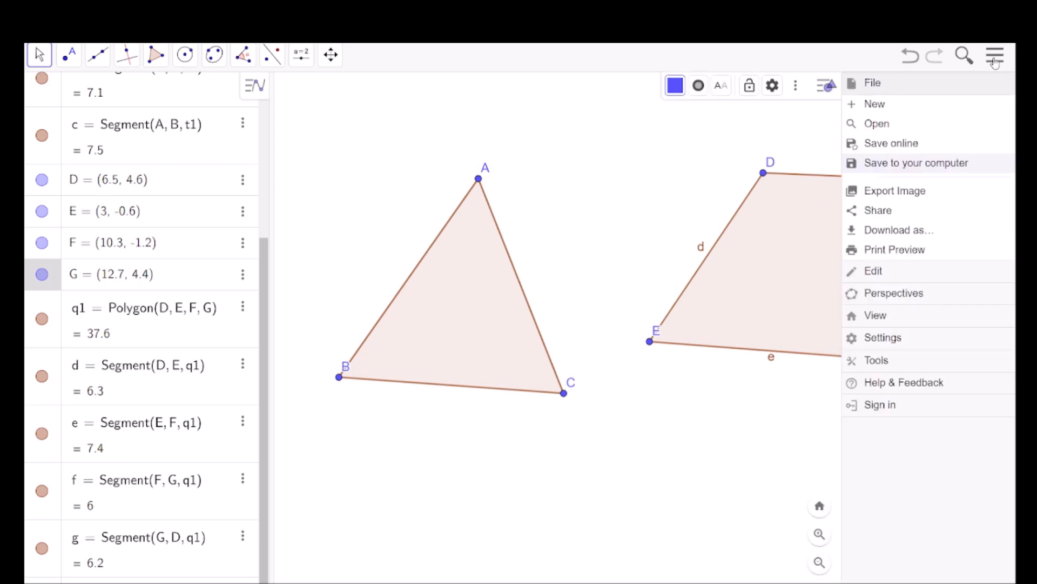
pyautogui.click(900, 114)
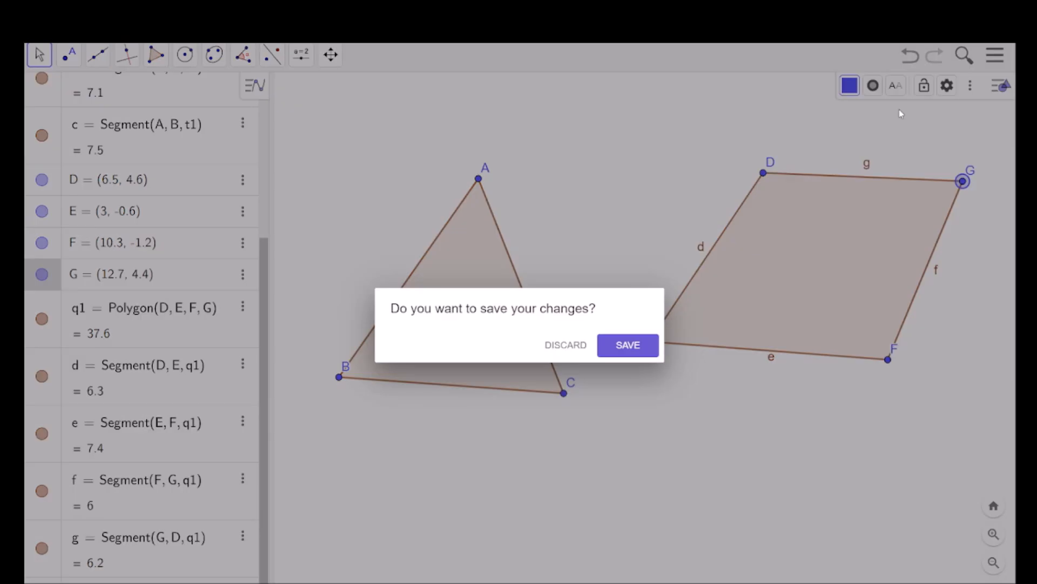
pyautogui.click(577, 351)
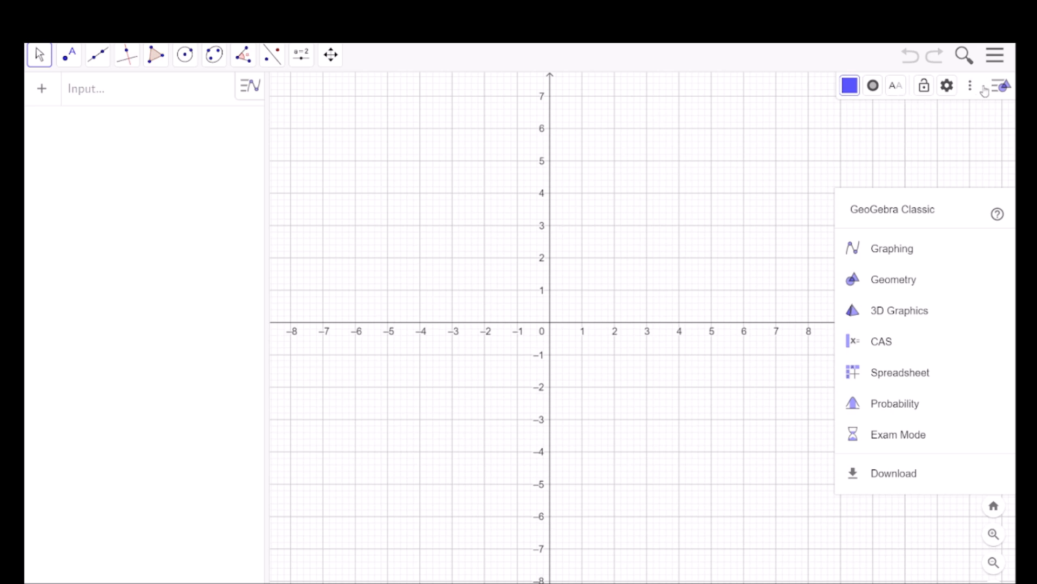
pyautogui.click(1001, 86)
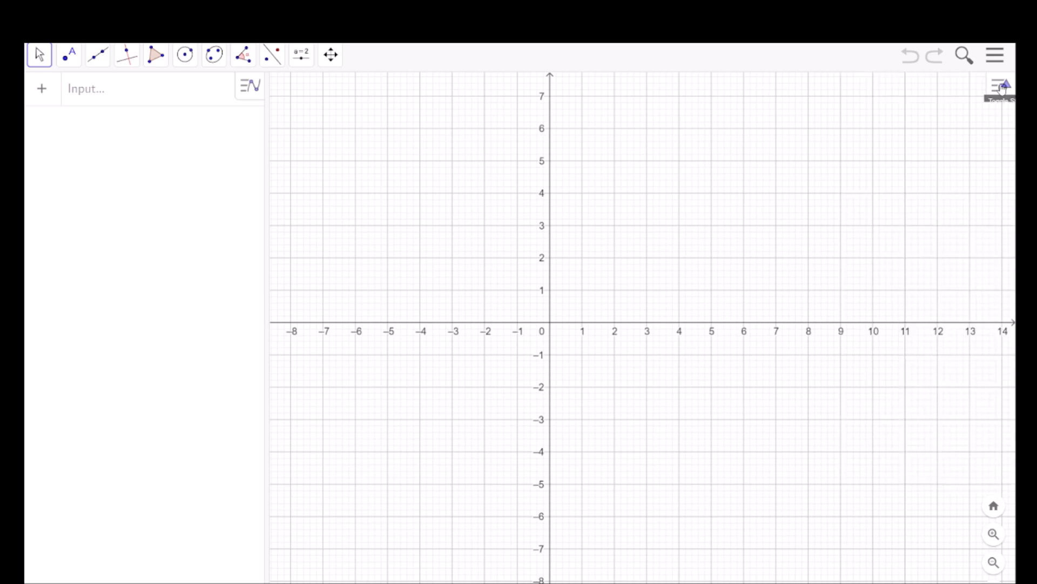
pyautogui.click(1001, 86)
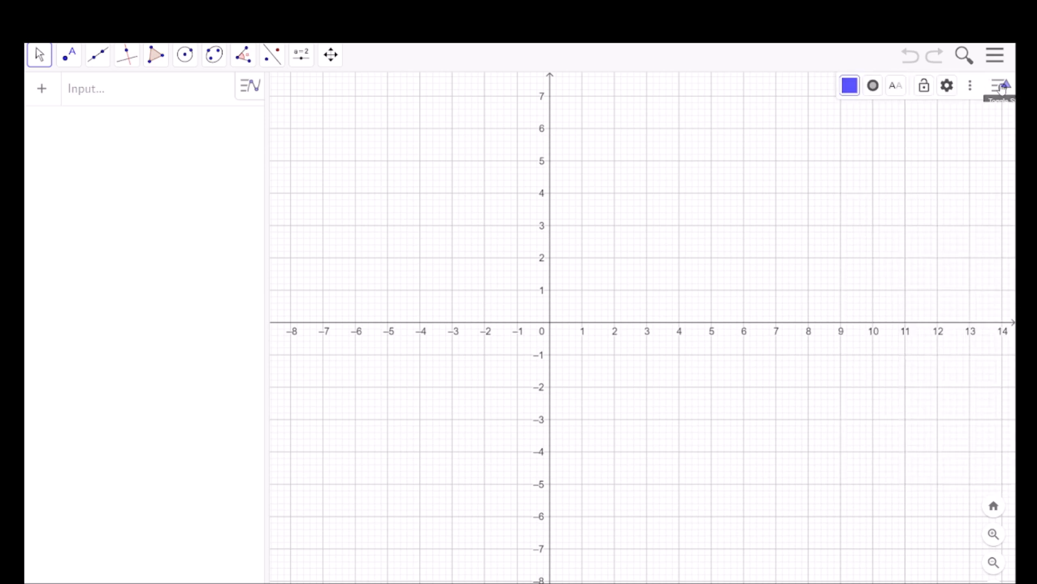
pyautogui.click(848, 92)
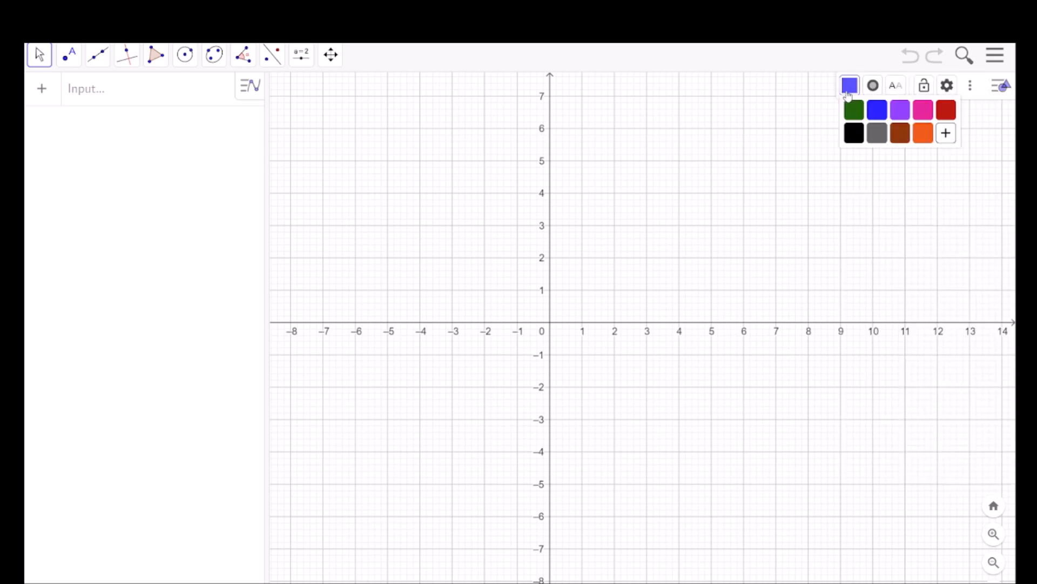
pyautogui.click(971, 91)
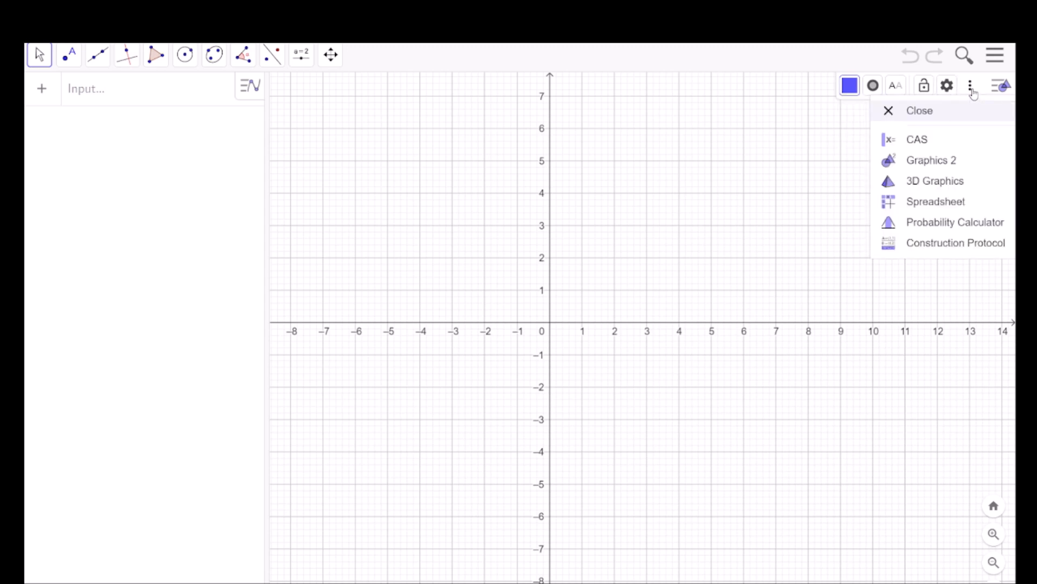
pyautogui.click(981, 91)
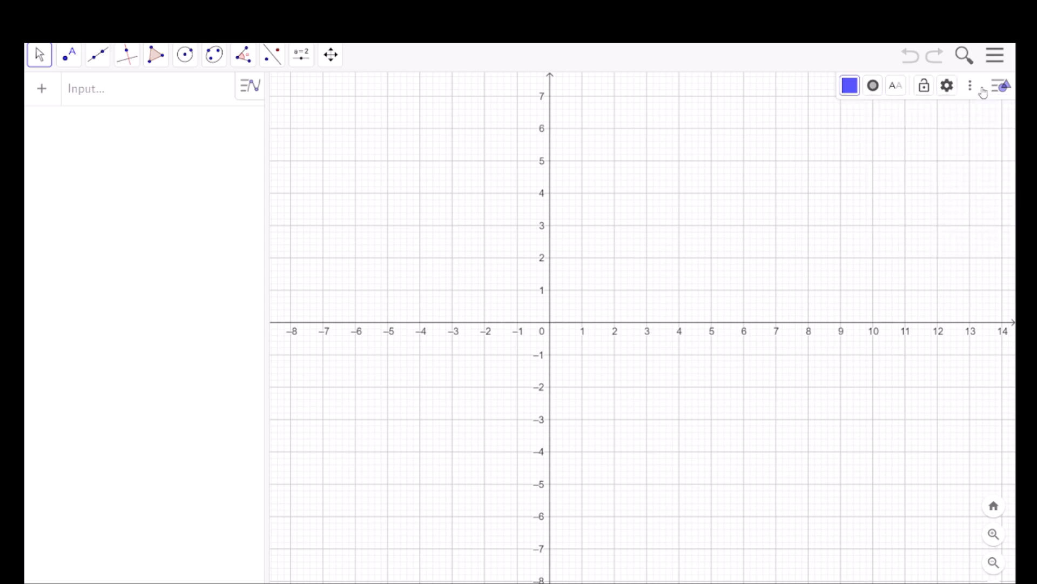
pyautogui.click(974, 91)
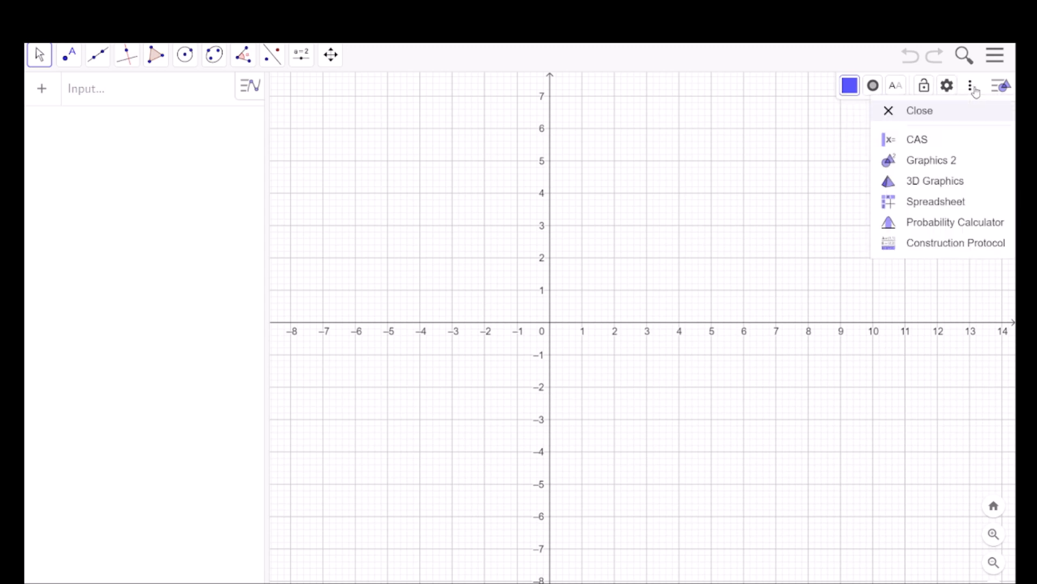
# Hide the grid and the coordinate axes in the graphics view.
pyautogui.click(637, 93)
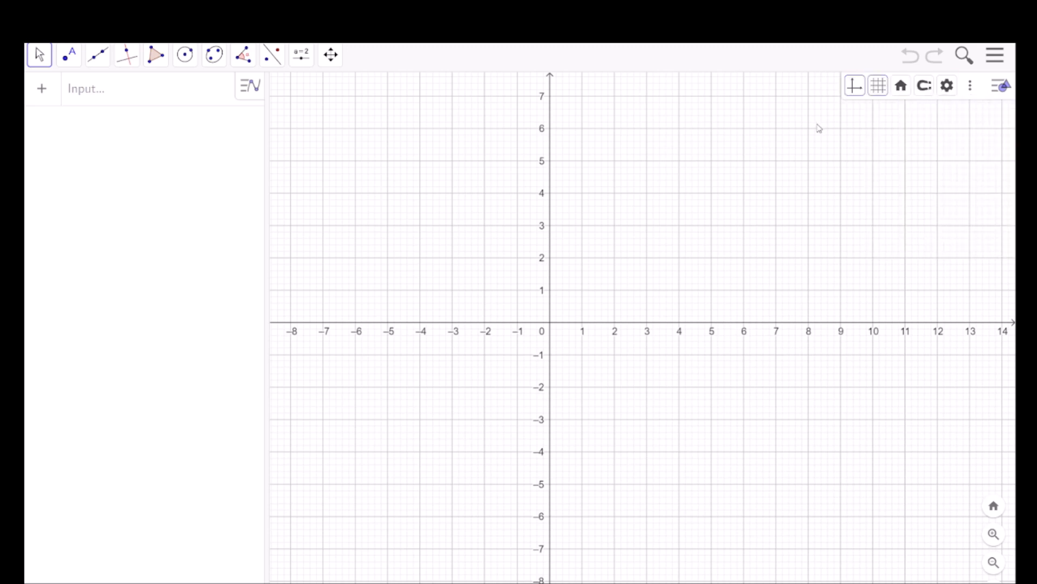
pyautogui.click(878, 87)
pyautogui.click(886, 115)
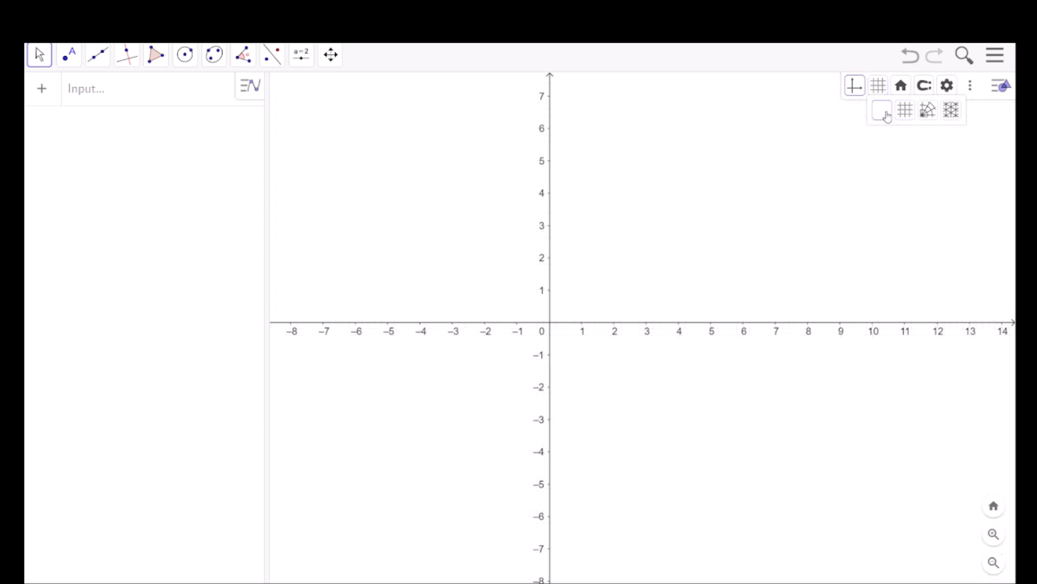
pyautogui.click(857, 91)
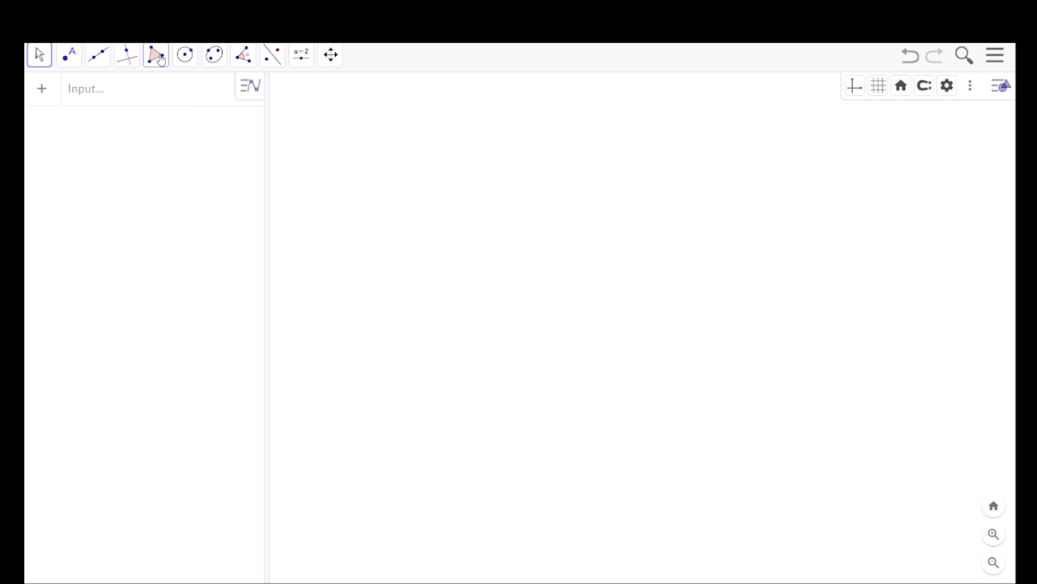
# Draw triangle ABC with the Polygon tool, with vertices at about (-5.3, -0.7), (-1.8, 6.4) and (3.6, -0.5).
pyautogui.click(157, 56)
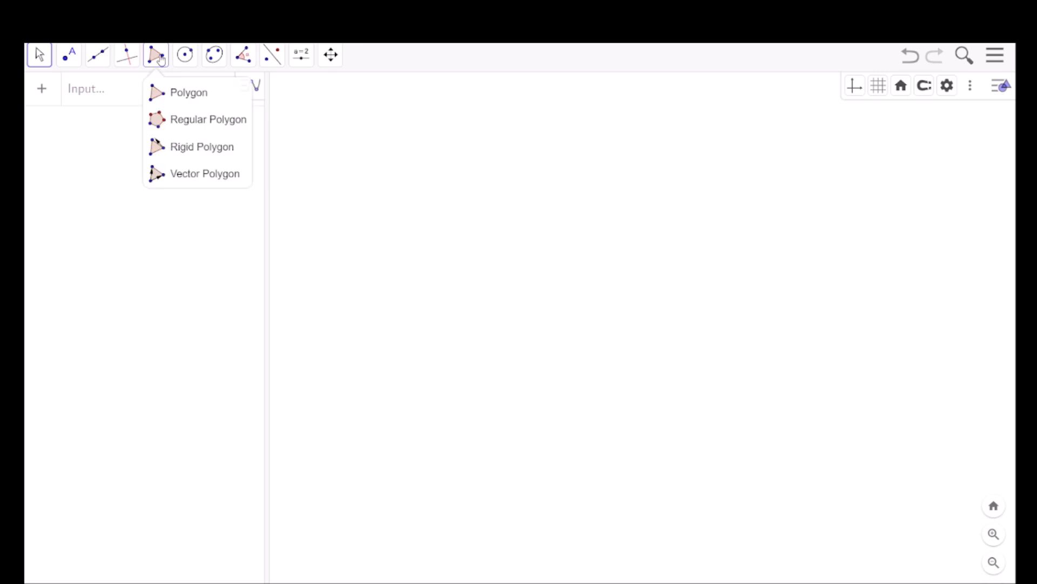
pyautogui.click(203, 93)
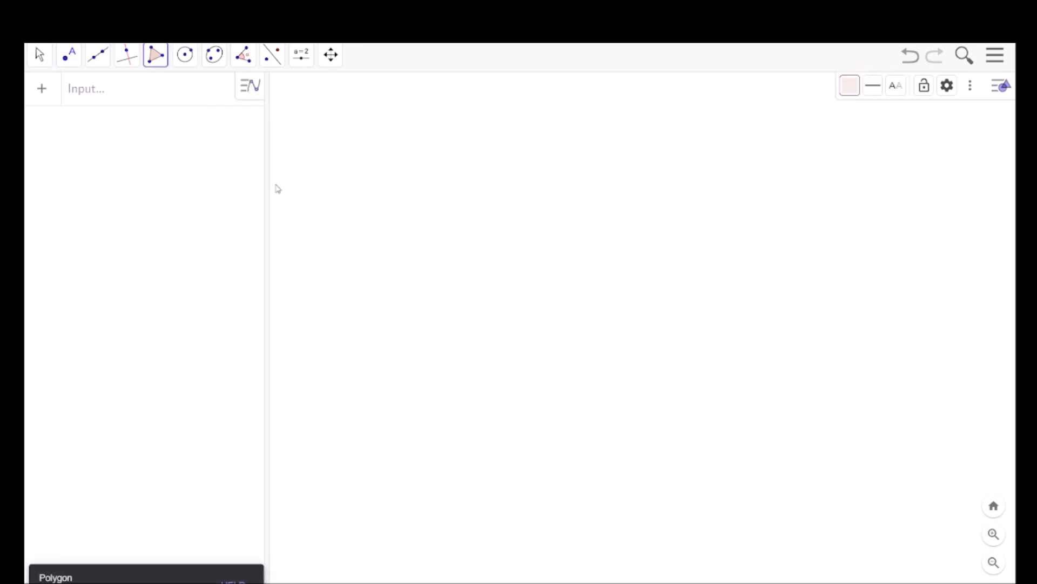
pyautogui.click(379, 344)
pyautogui.click(493, 117)
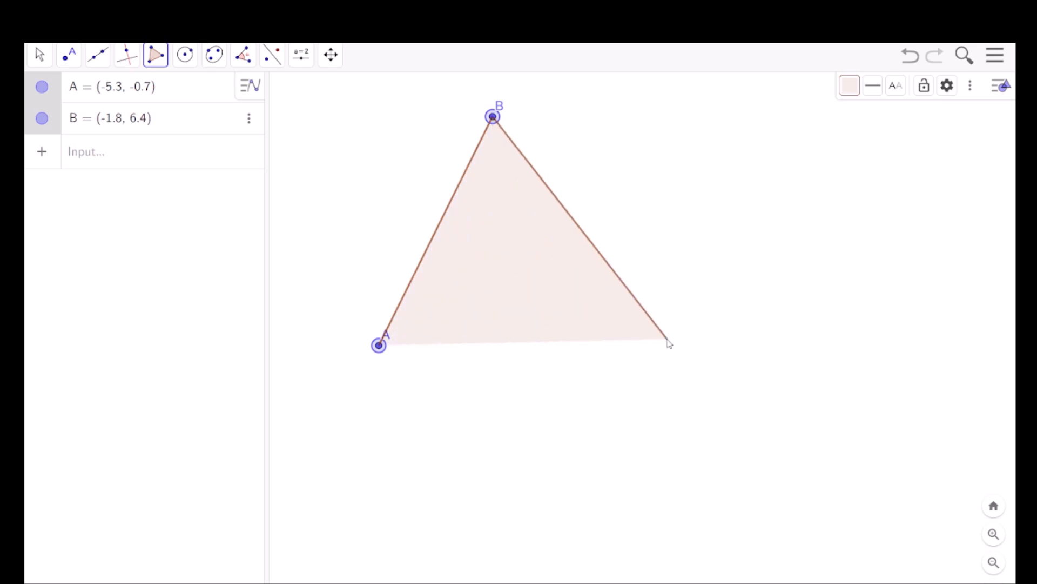
pyautogui.click(668, 340)
pyautogui.click(379, 345)
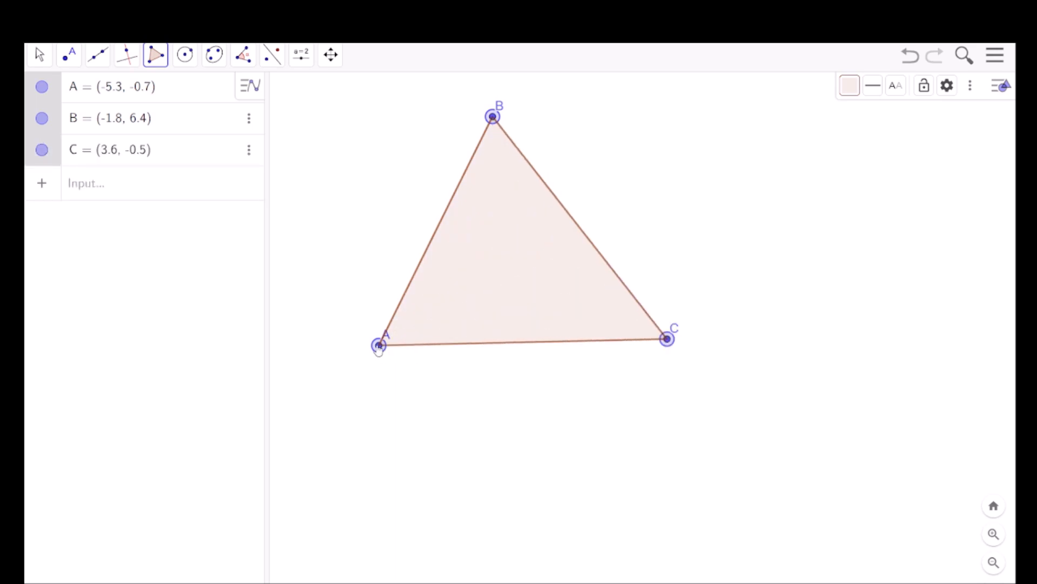
pyautogui.click(379, 345)
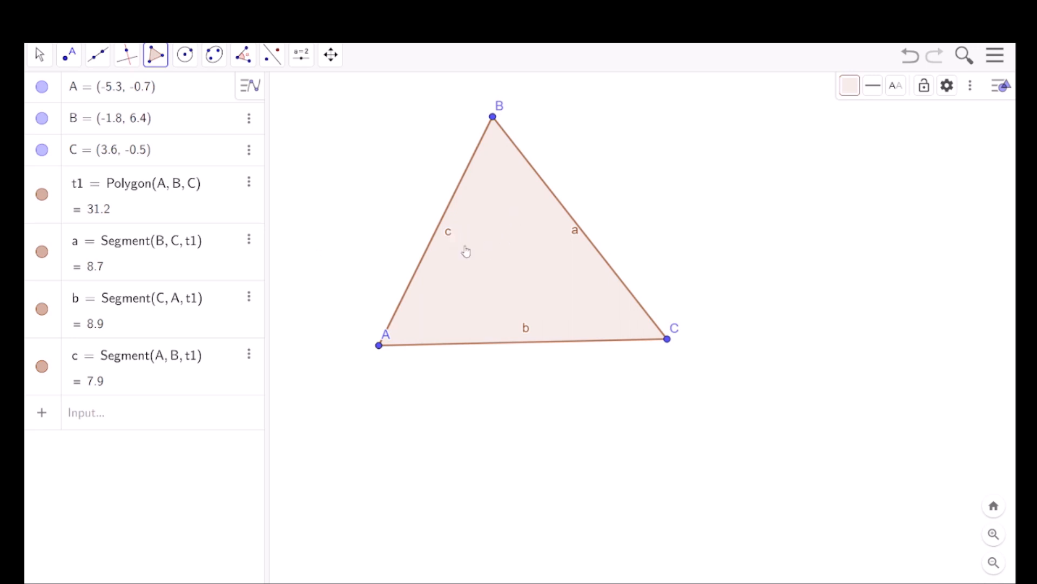
# Turn off the label of side a in its object settings, undoing the stray point placed on side b.
pyautogui.click(249, 239)
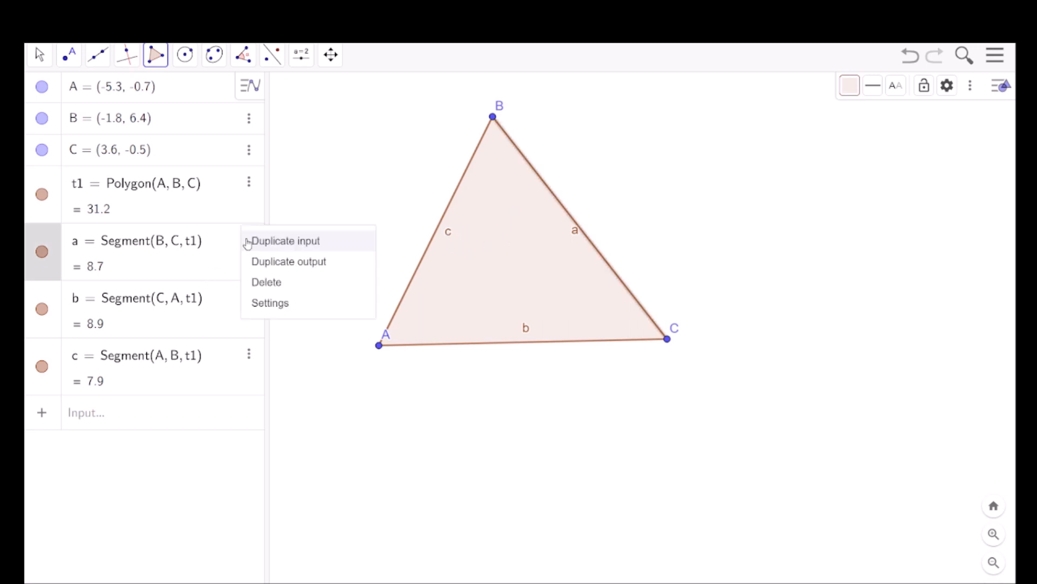
pyautogui.click(273, 306)
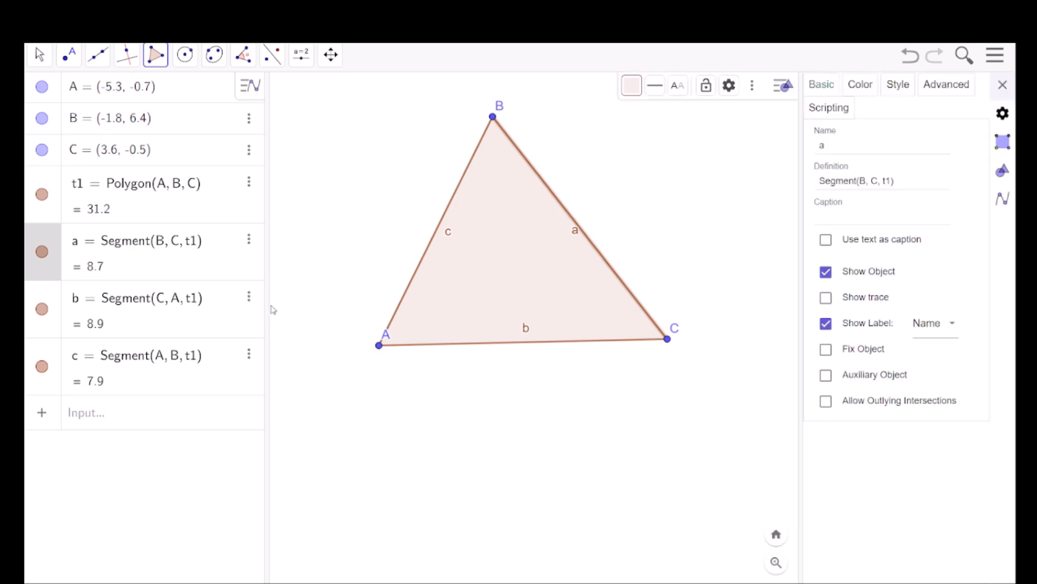
pyautogui.click(827, 324)
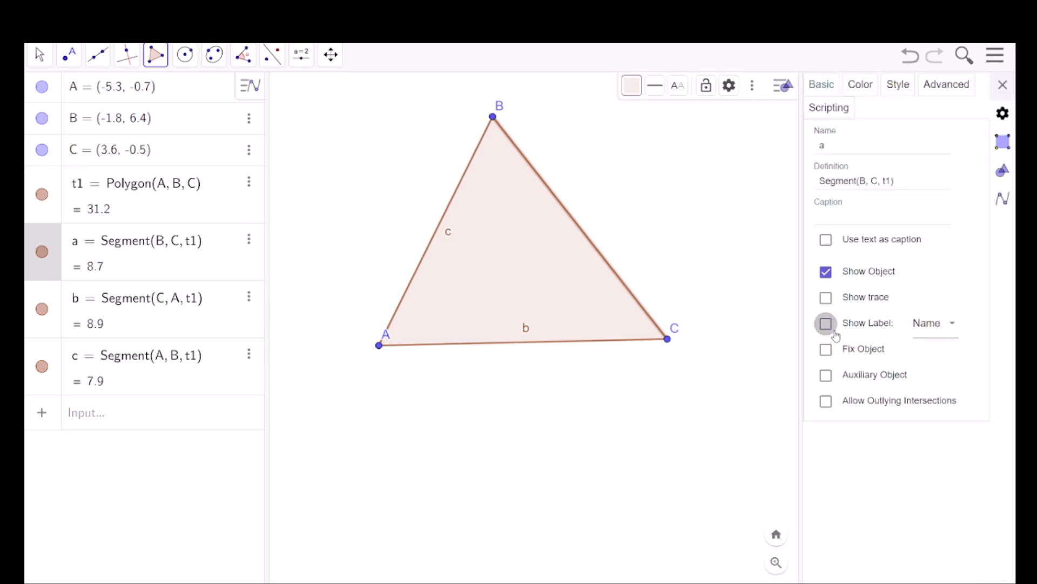
pyautogui.click(524, 341)
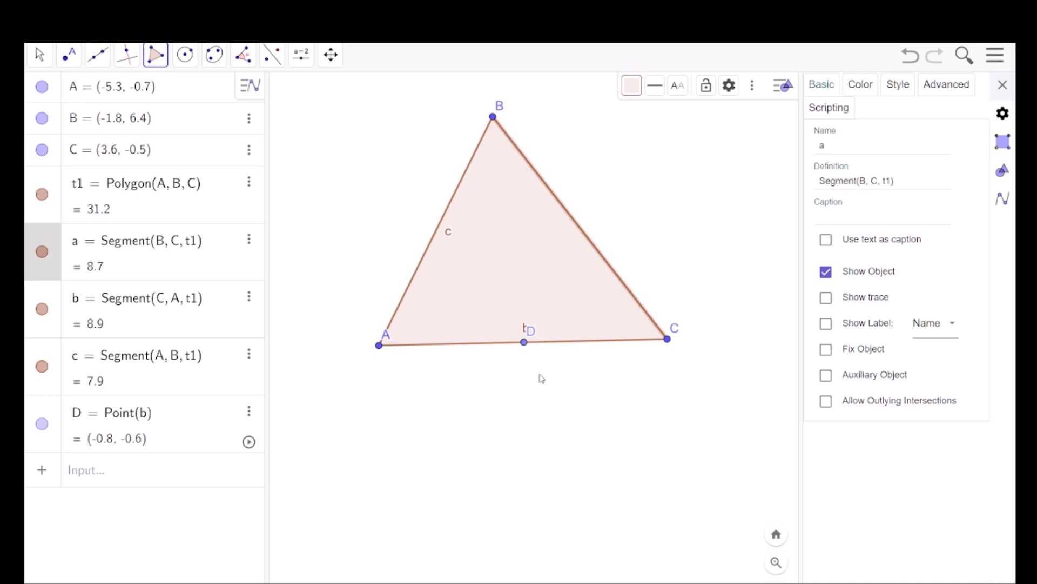
pyautogui.hotkey('ctrl', 'z')
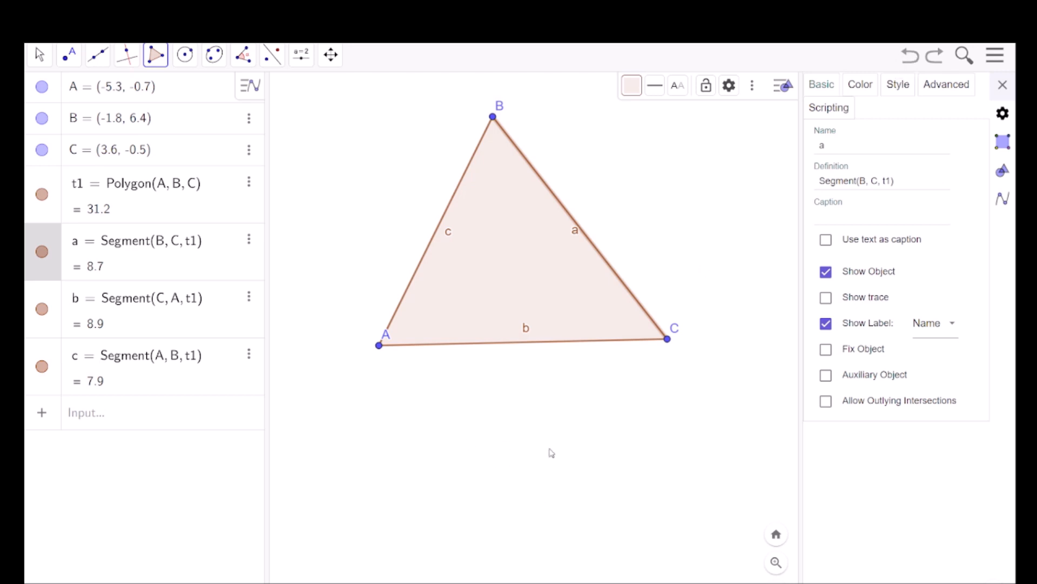
pyautogui.click(826, 325)
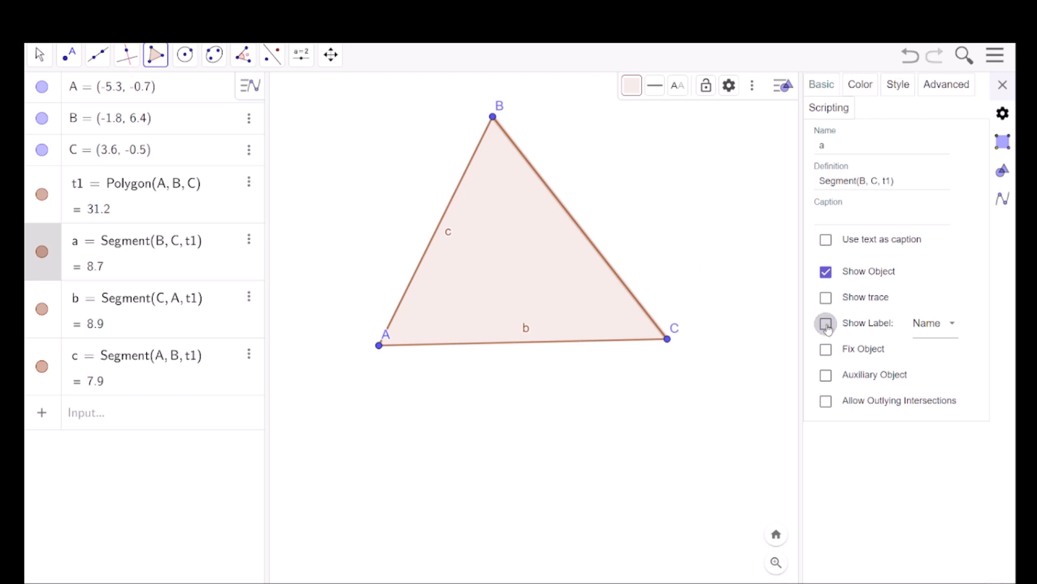
# Turn off the labels of sides b and c in their object settings.
pyautogui.click(248, 297)
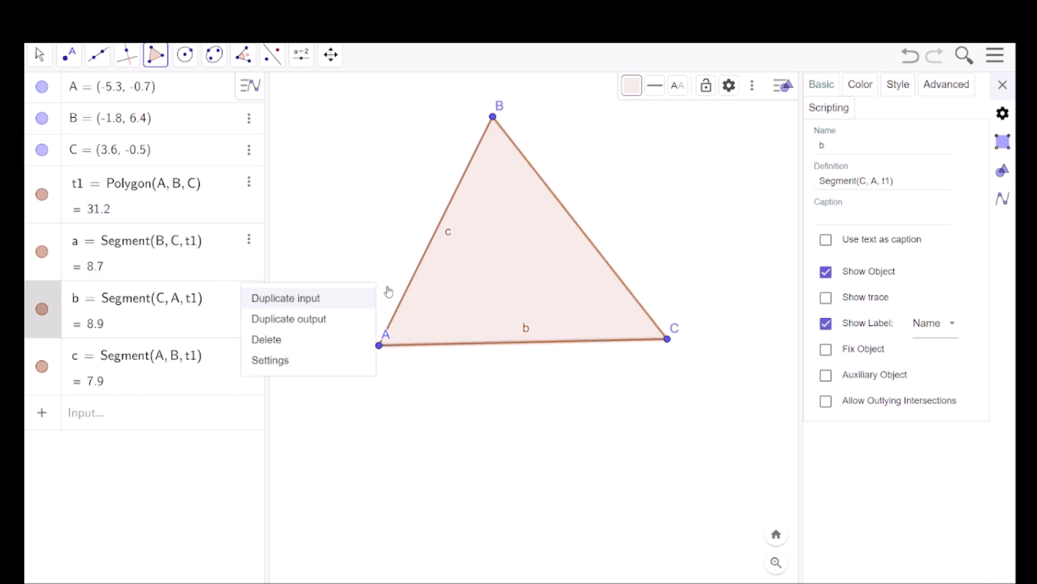
pyautogui.click(827, 323)
pyautogui.click(827, 323)
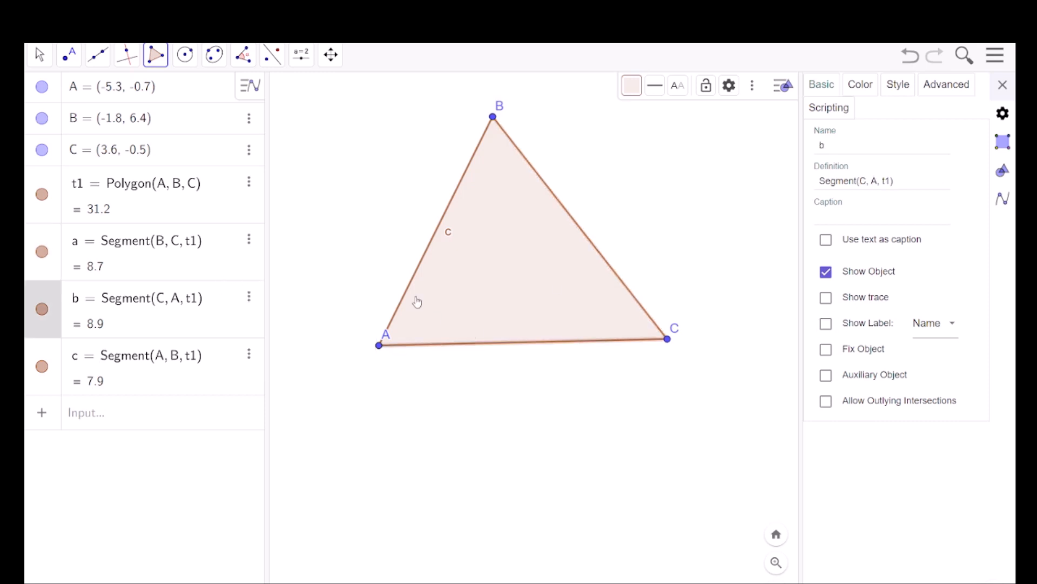
pyautogui.click(241, 355)
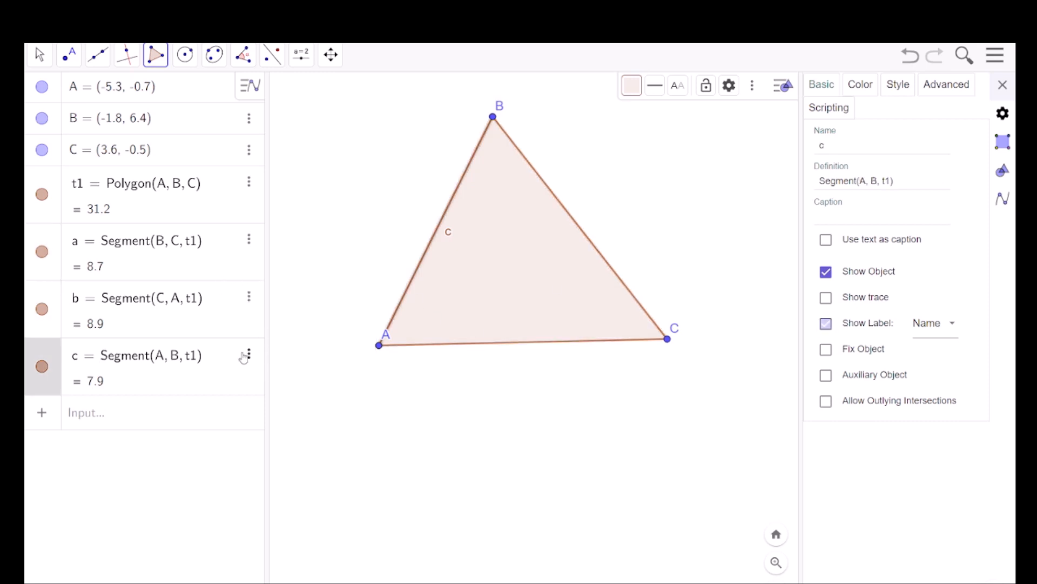
pyautogui.click(826, 323)
pyautogui.click(826, 323)
# Mark the angle at vertex A with the Angle tool from side AB to side CA, and close the settings.
pyautogui.click(248, 65)
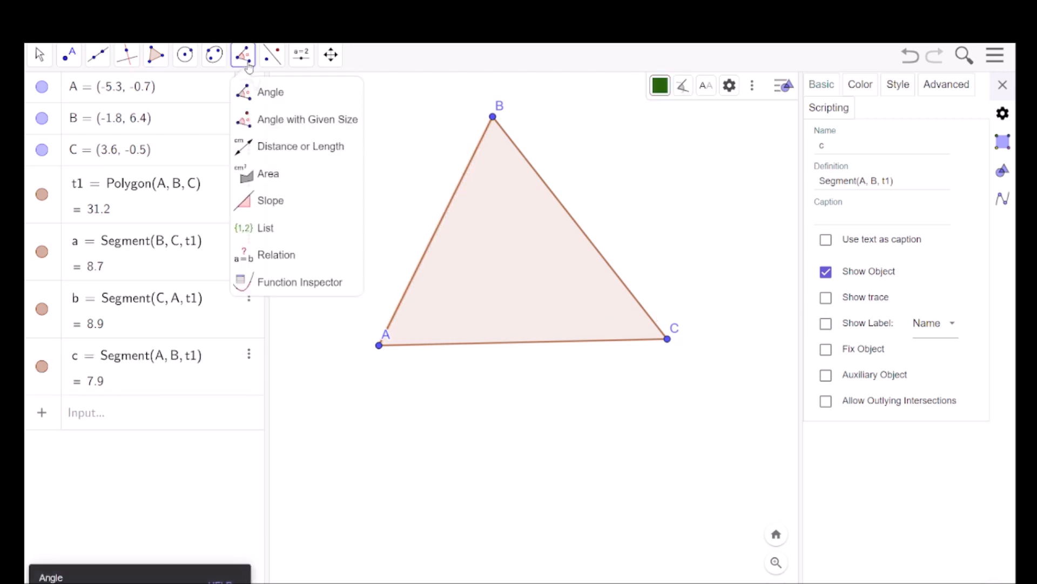
pyautogui.click(285, 119)
pyautogui.click(271, 92)
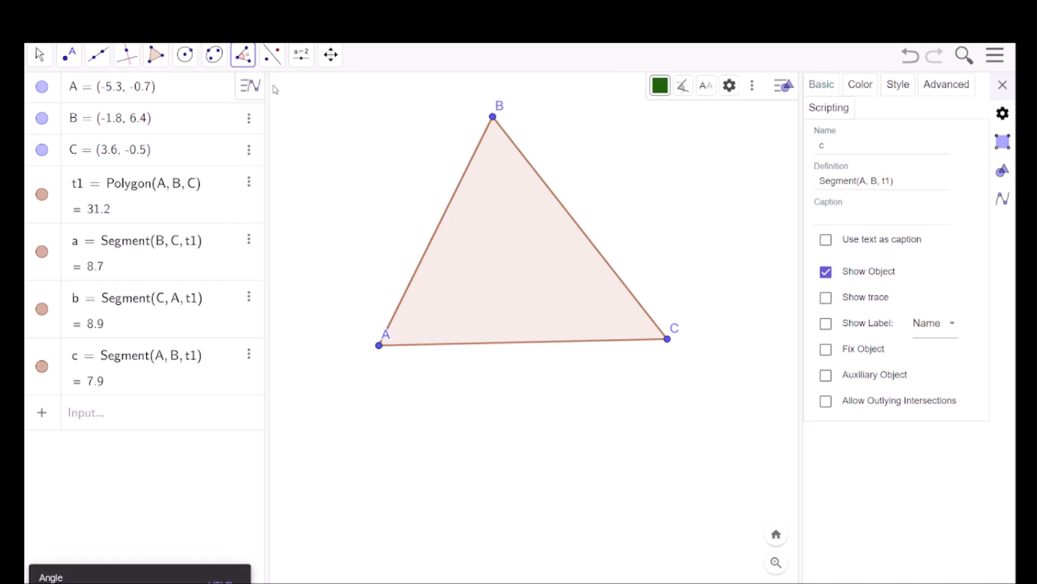
pyautogui.click(429, 250)
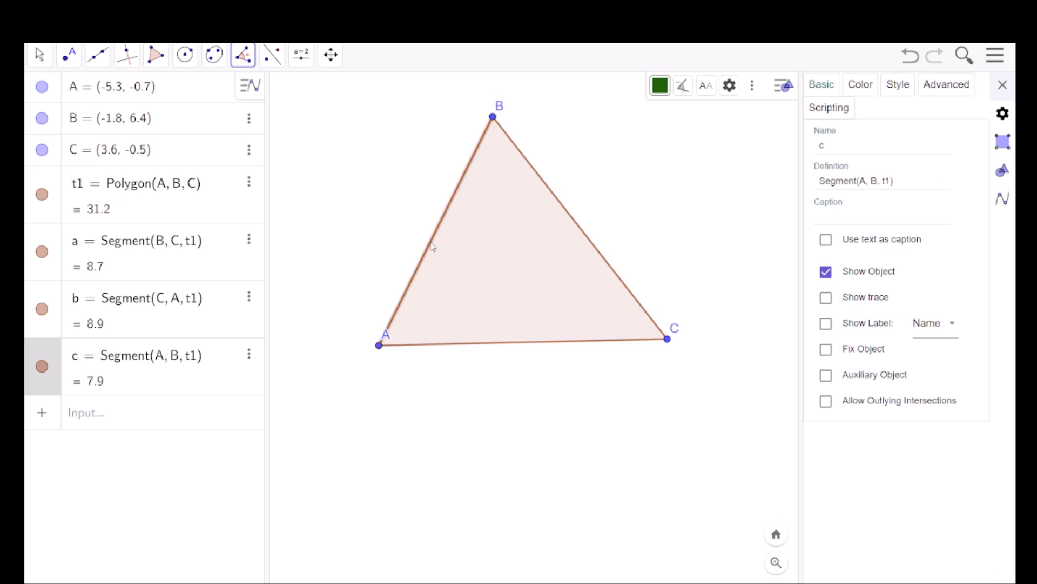
pyautogui.click(502, 347)
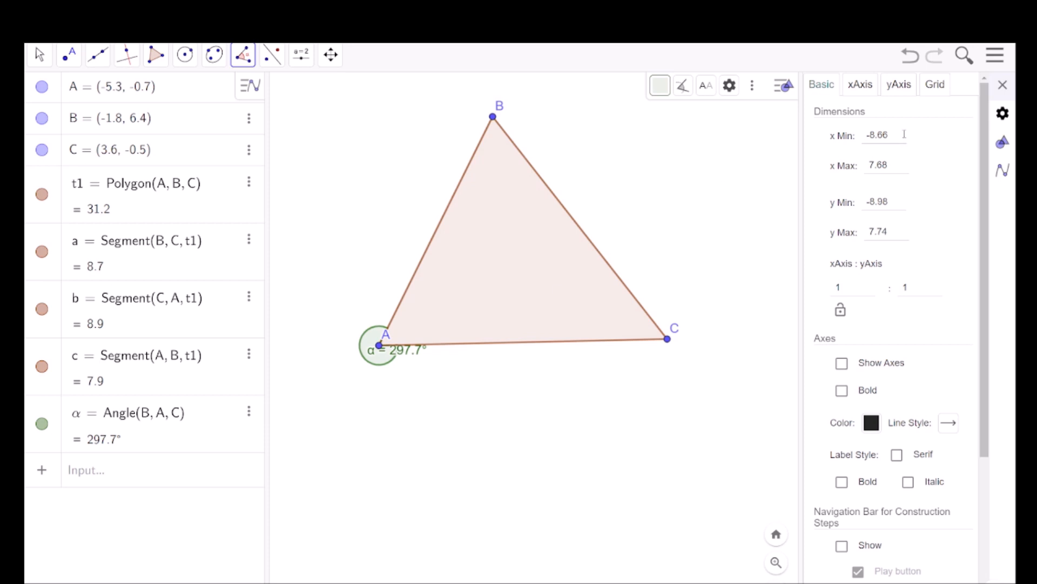
pyautogui.click(1003, 86)
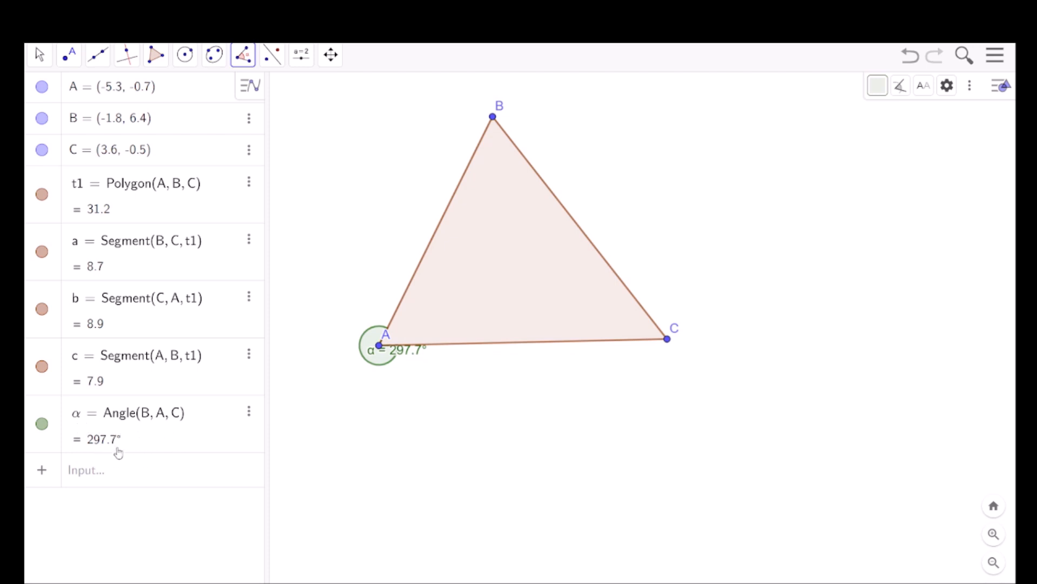
# Restrict the angle at vertex A to values between 0° and 180° in its object settings.
pyautogui.click(248, 412)
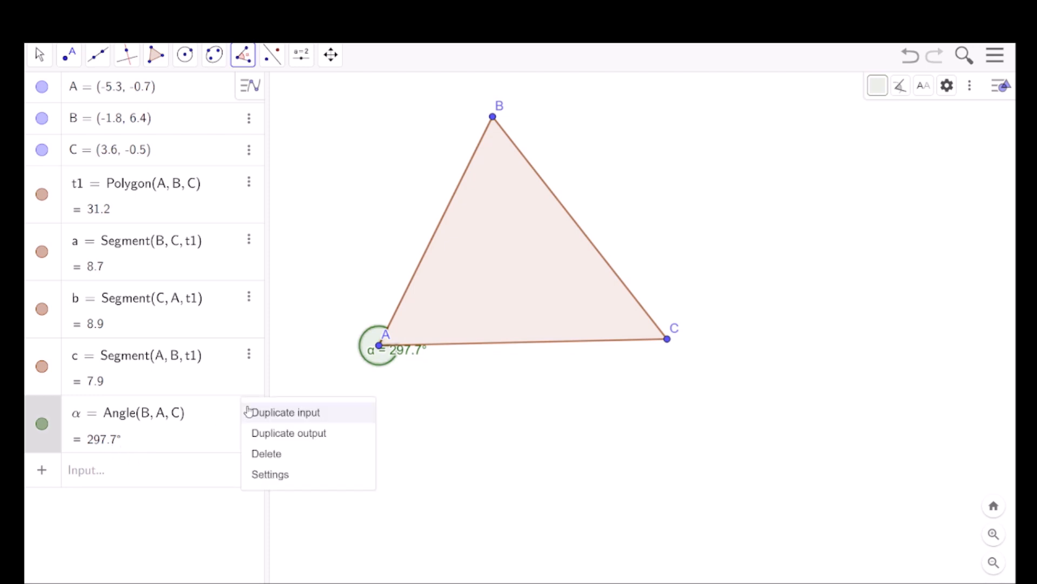
pyautogui.click(263, 477)
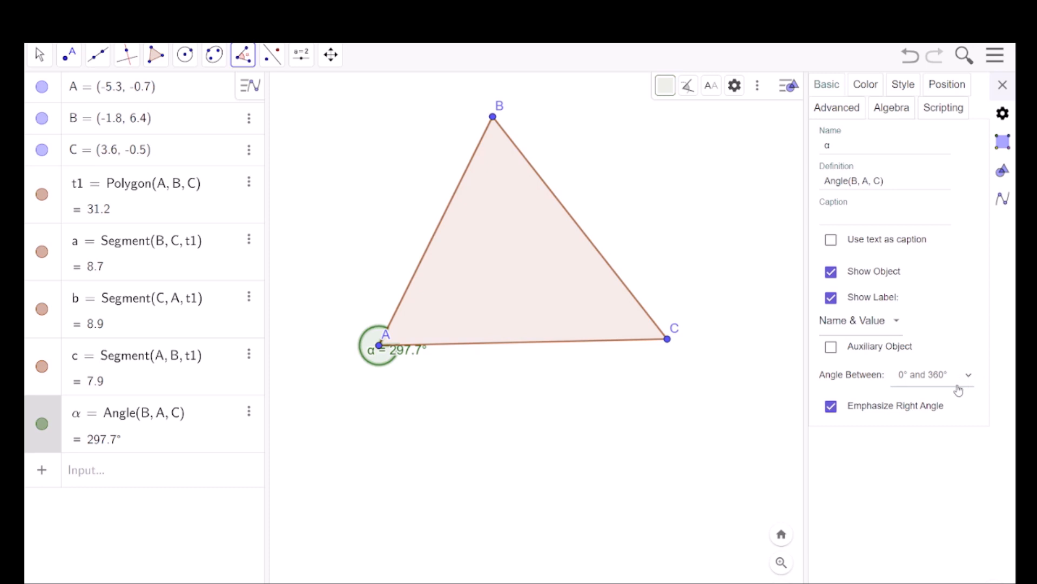
pyautogui.click(931, 409)
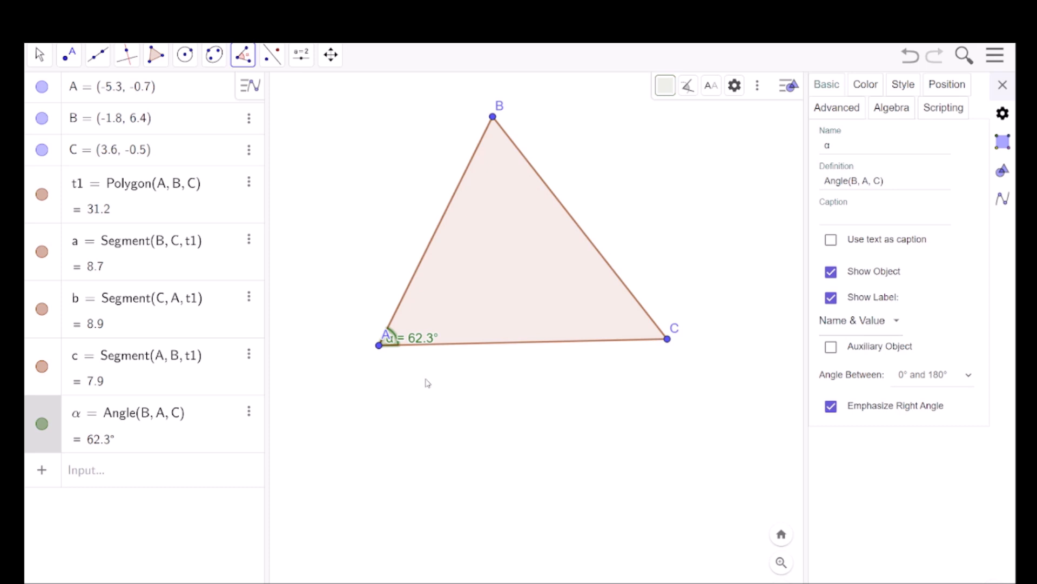
# Set the global rounding to 0 decimal places.
pyautogui.click(997, 64)
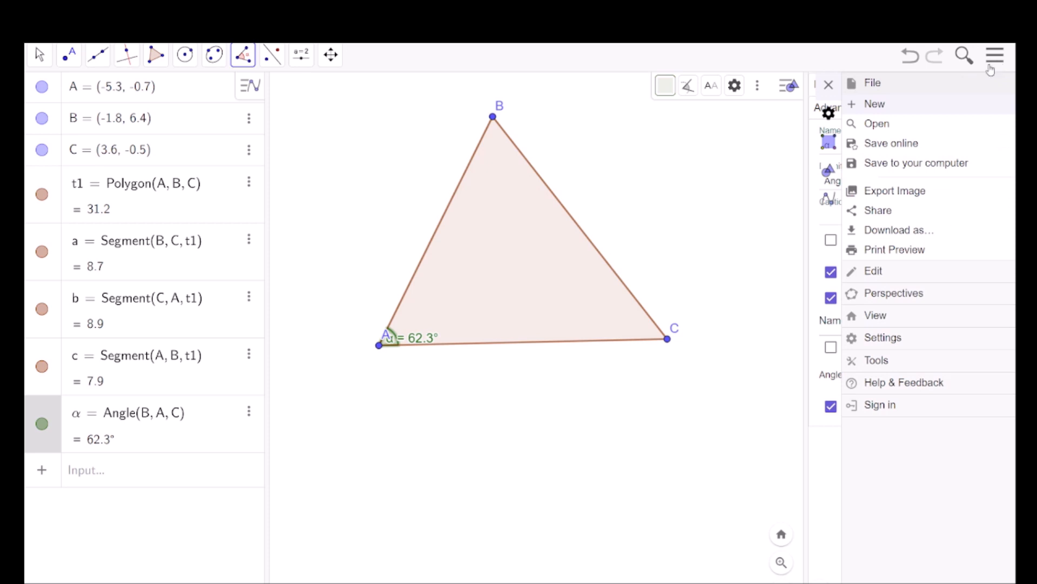
pyautogui.click(901, 339)
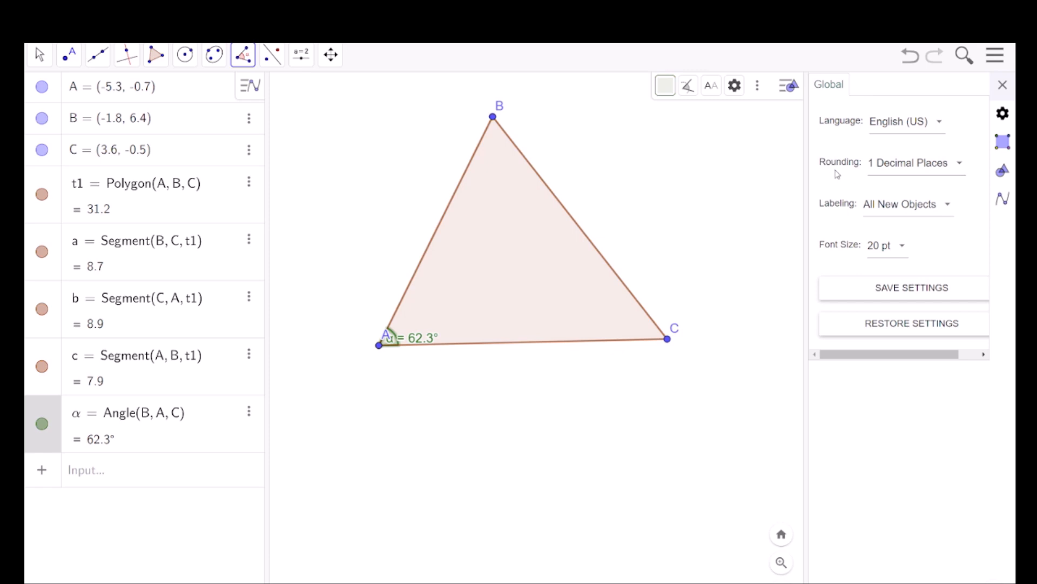
pyautogui.click(959, 168)
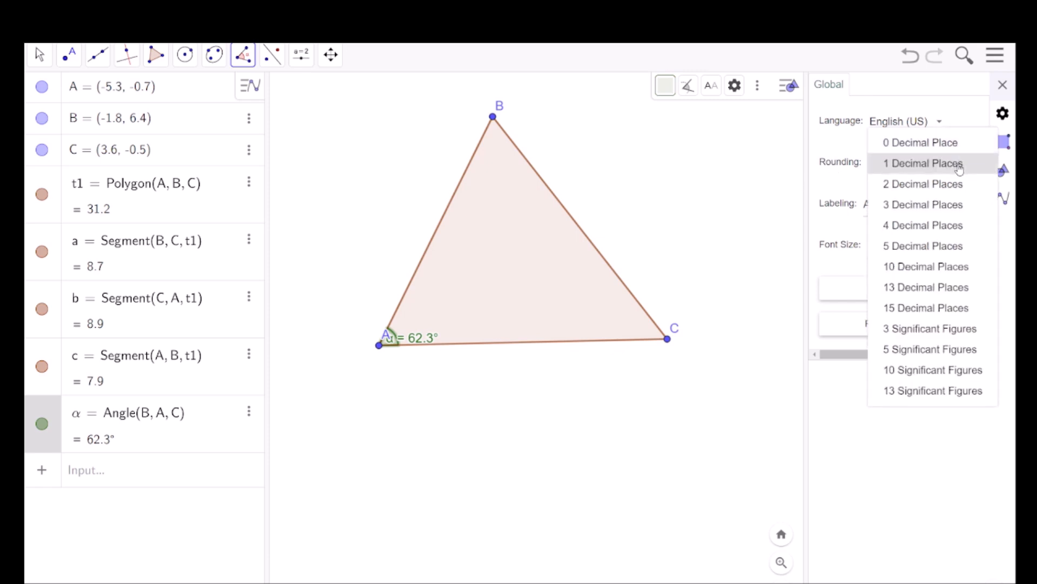
pyautogui.click(934, 144)
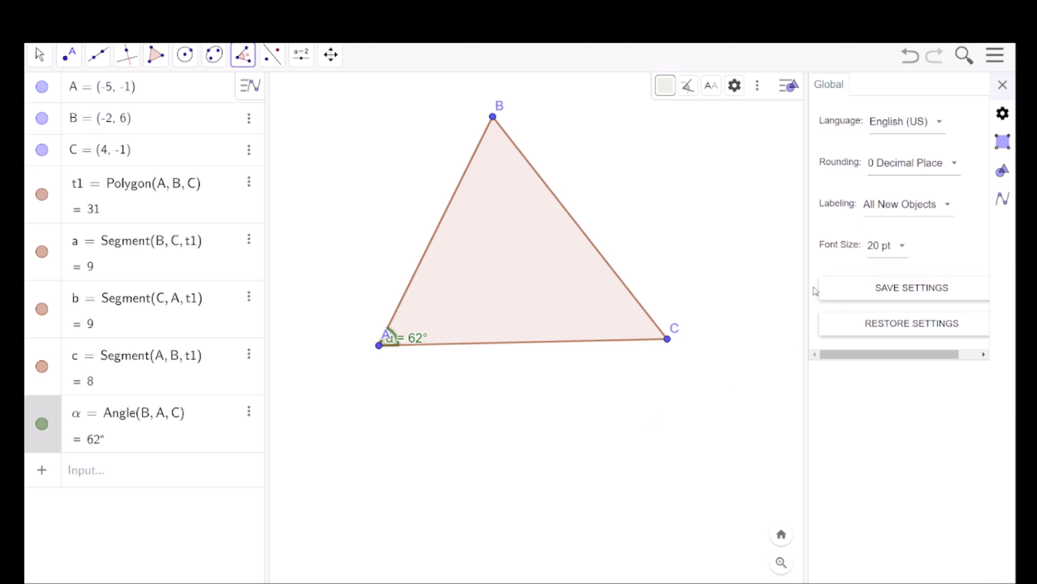
# Try global font sizes of 24 pt and 16 pt, and set the font size to 28 pt.
pyautogui.click(902, 248)
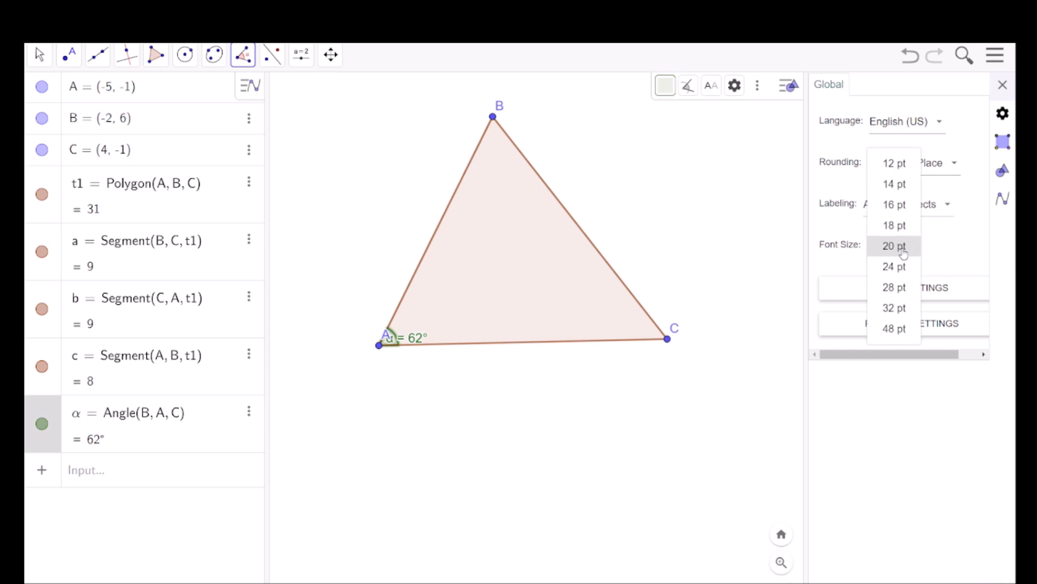
pyautogui.click(899, 269)
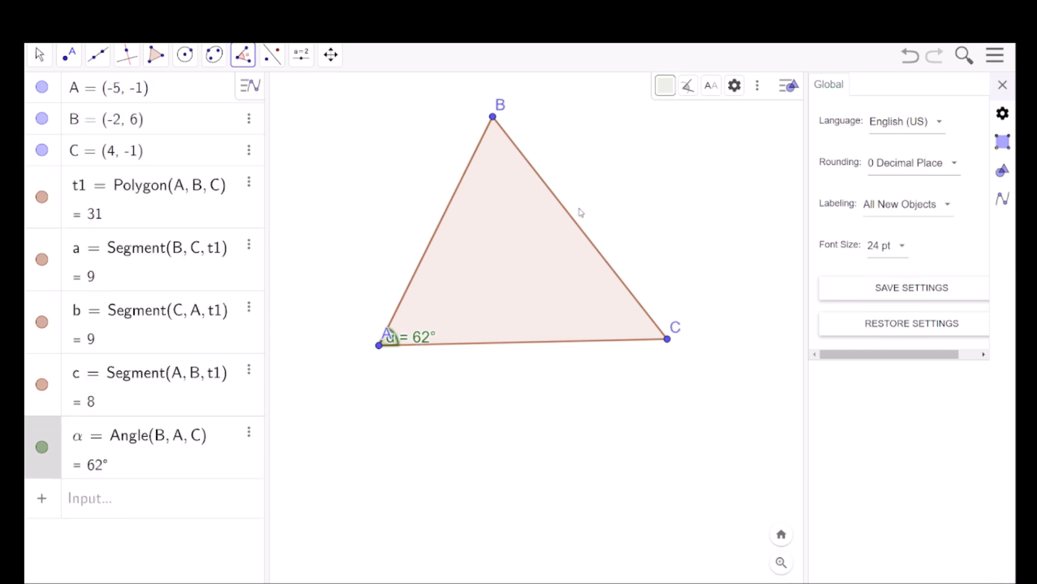
pyautogui.click(900, 247)
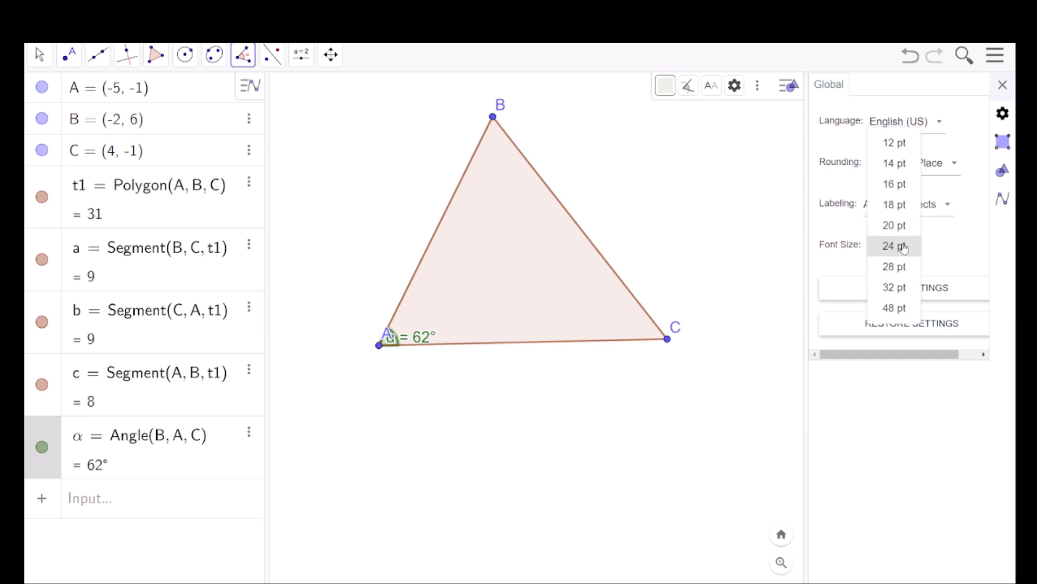
pyautogui.click(898, 187)
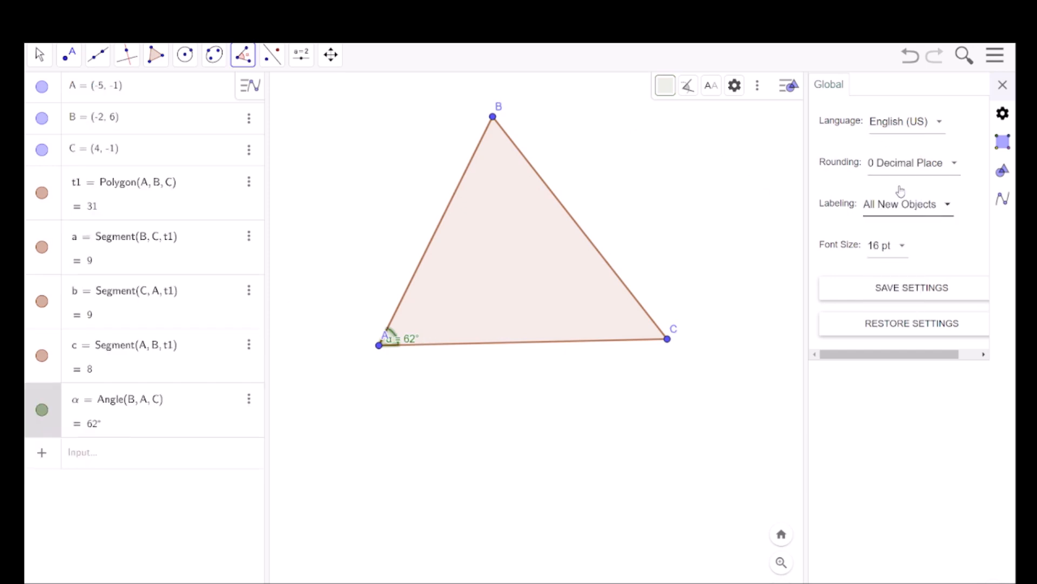
pyautogui.click(902, 249)
pyautogui.click(904, 340)
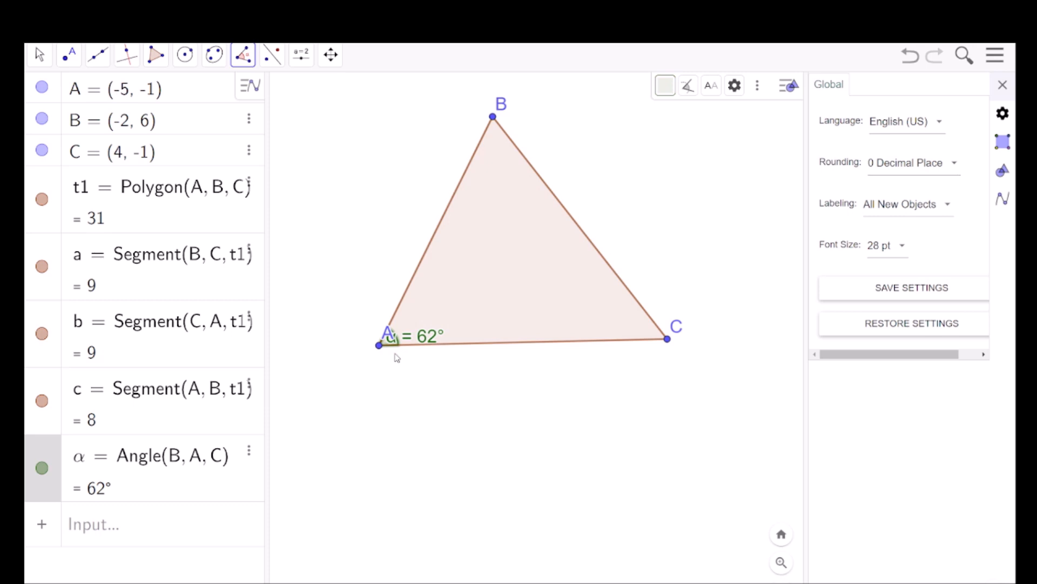
# Make the label of the angle at A show only its value, and set the angle's size to 95.
pyautogui.click(249, 452)
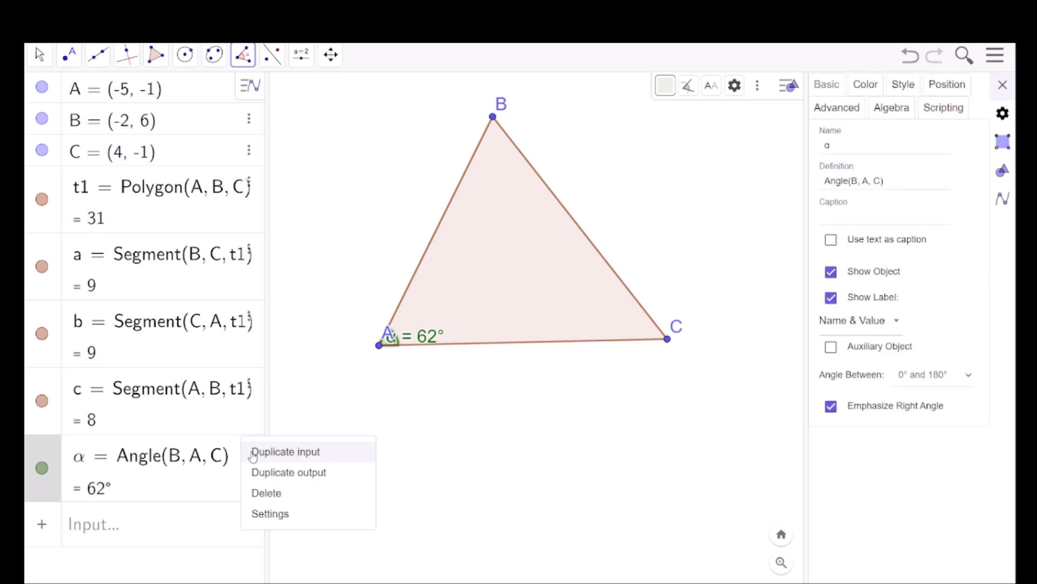
pyautogui.click(896, 325)
pyautogui.click(856, 345)
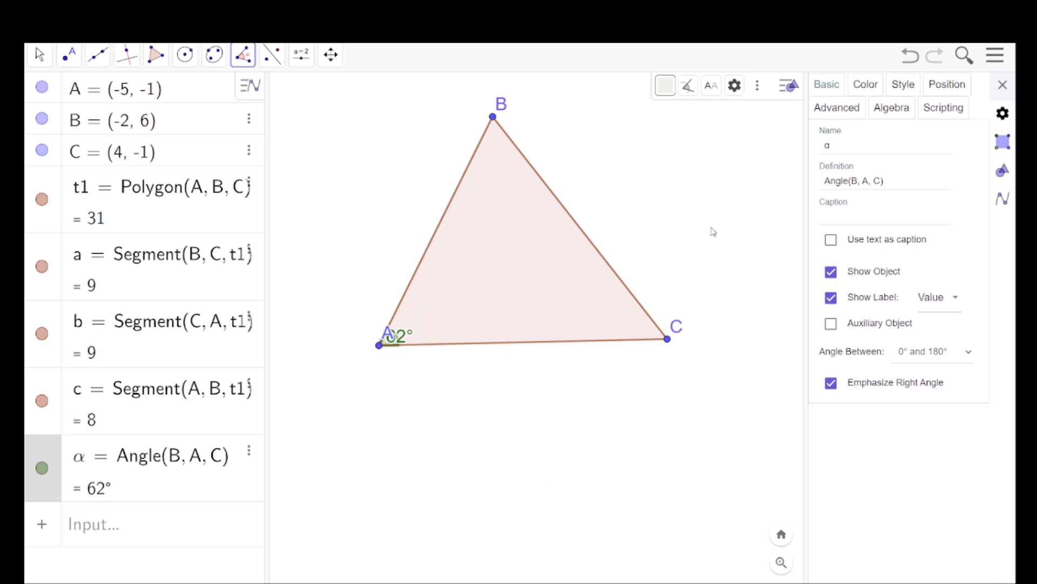
pyautogui.click(903, 87)
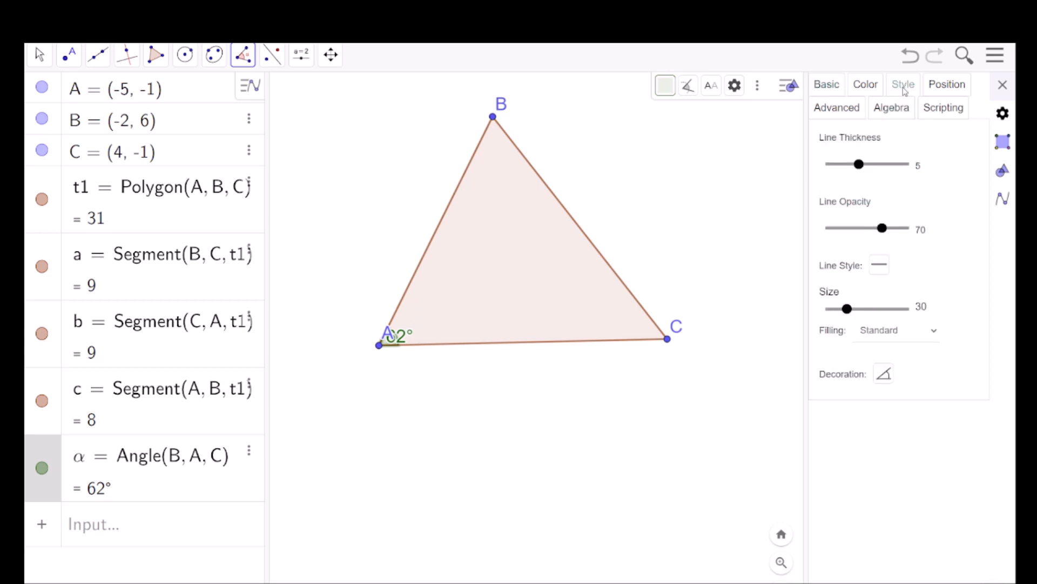
pyautogui.moveTo(847, 309); pyautogui.dragTo(900, 312)
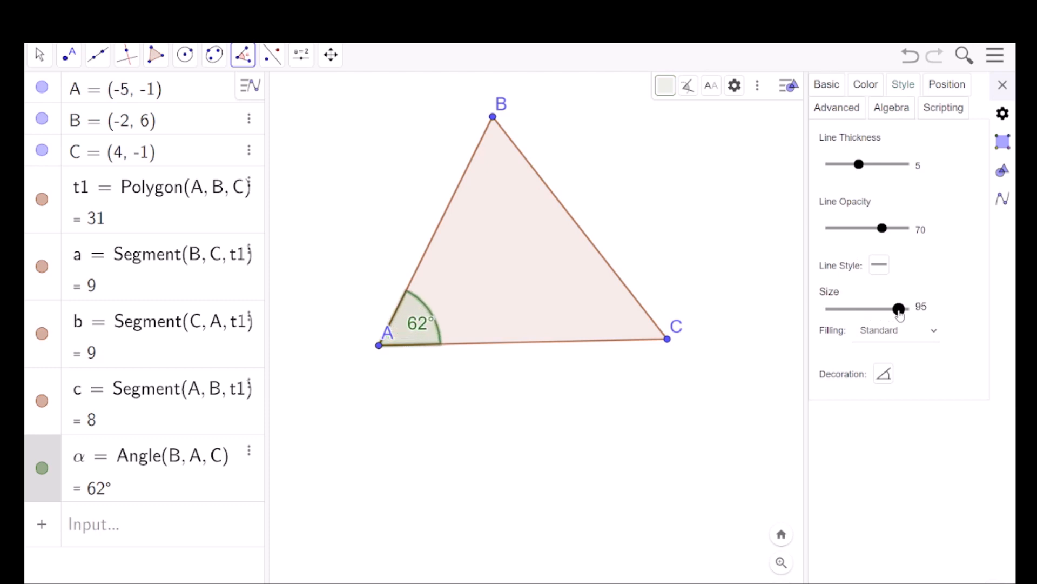
pyautogui.click(418, 332)
pyautogui.click(447, 306)
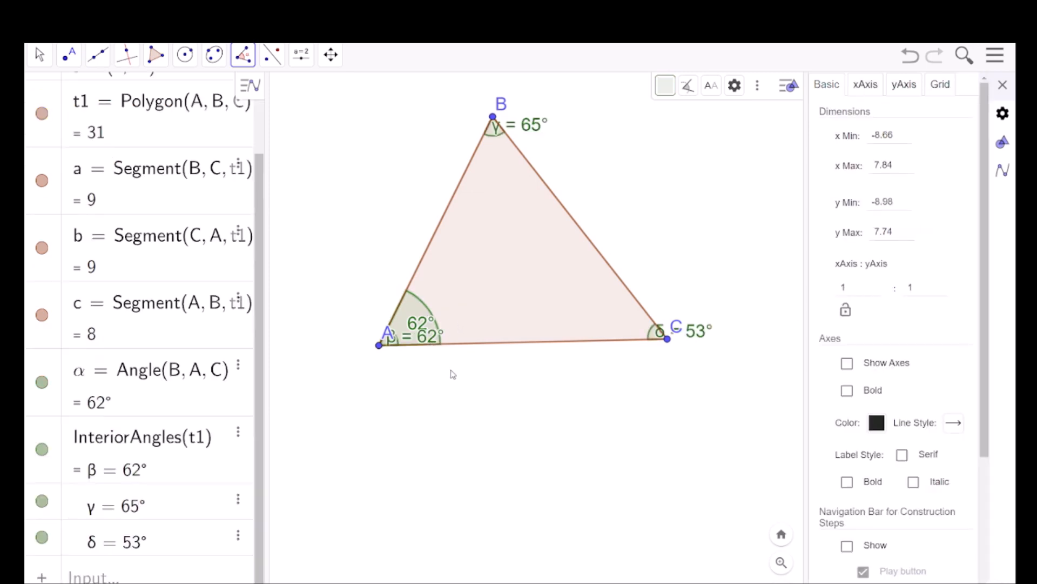
pyautogui.hotkey('ctrl', 'z')
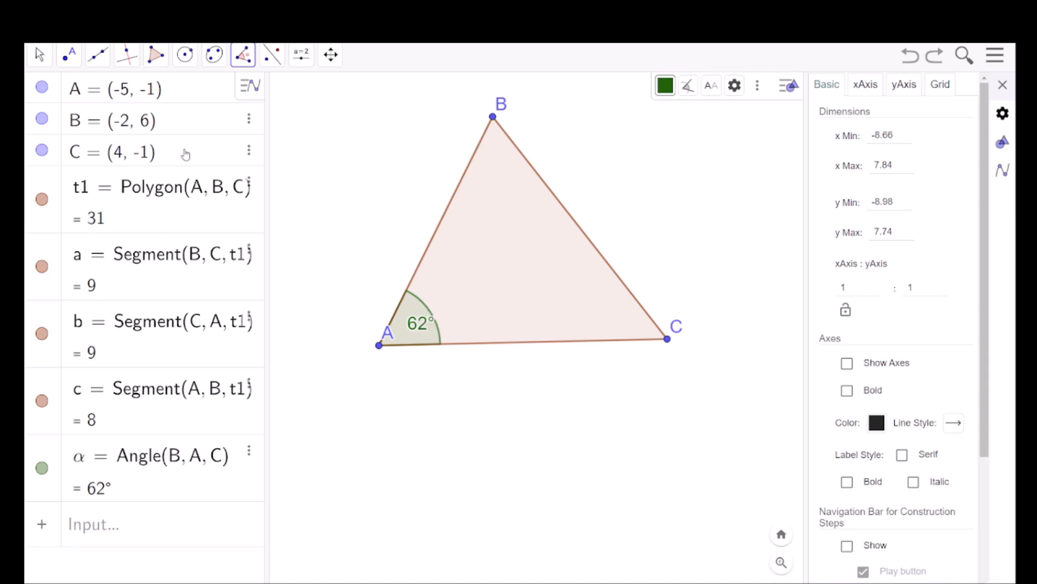
# Reposition the value label of the angle at A with the Move tool, keeping it inside the arc.
pyautogui.click(39, 54)
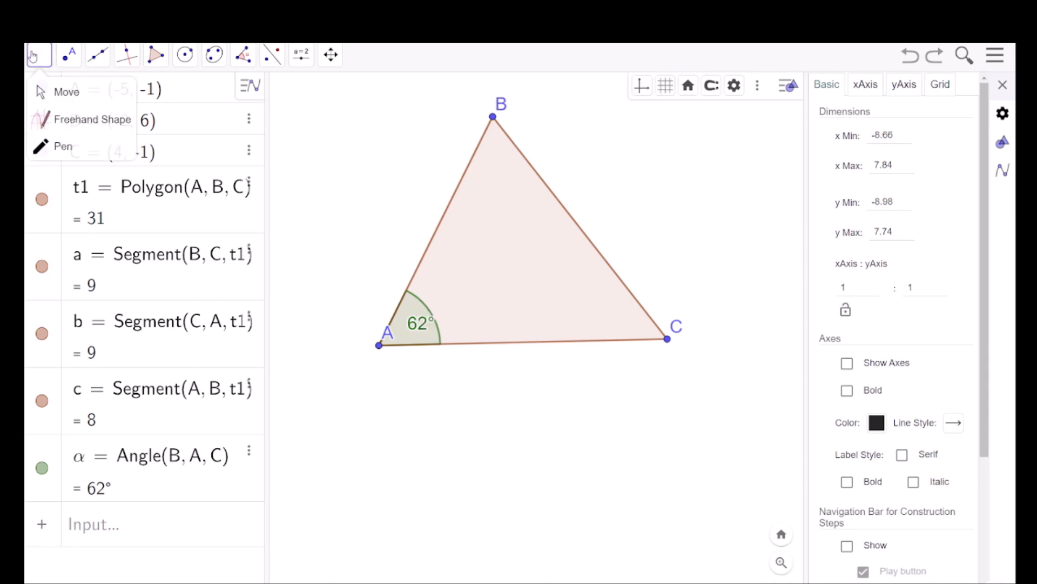
pyautogui.click(66, 93)
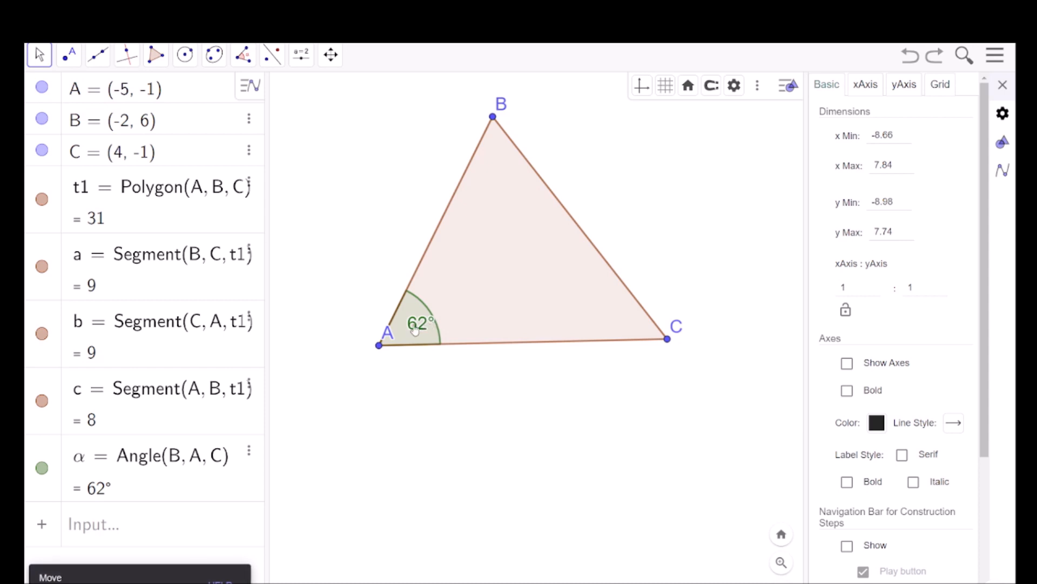
pyautogui.moveTo(415, 330); pyautogui.dragTo(442, 308)
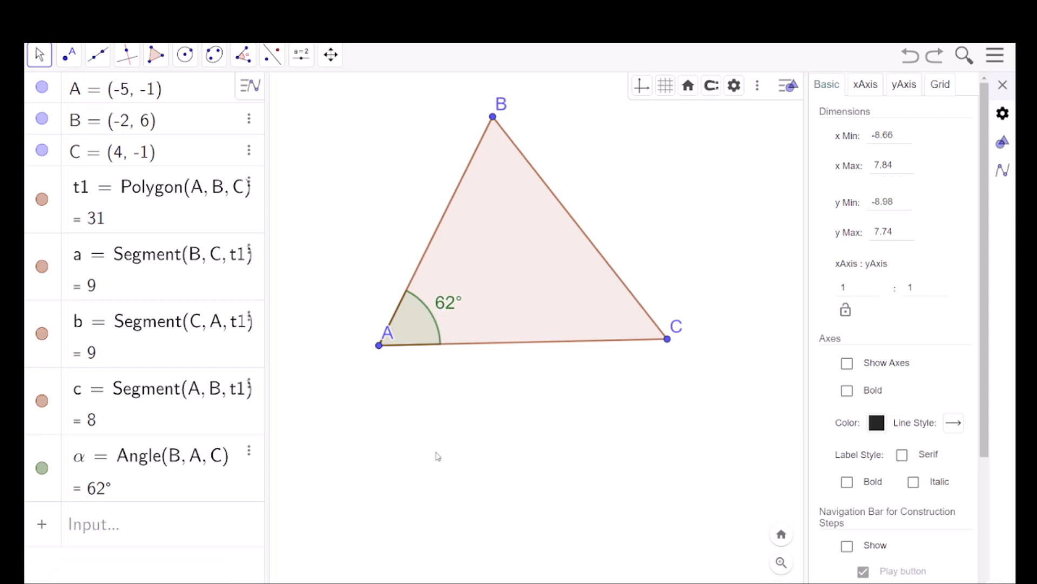
pyautogui.moveTo(448, 305); pyautogui.dragTo(417, 331)
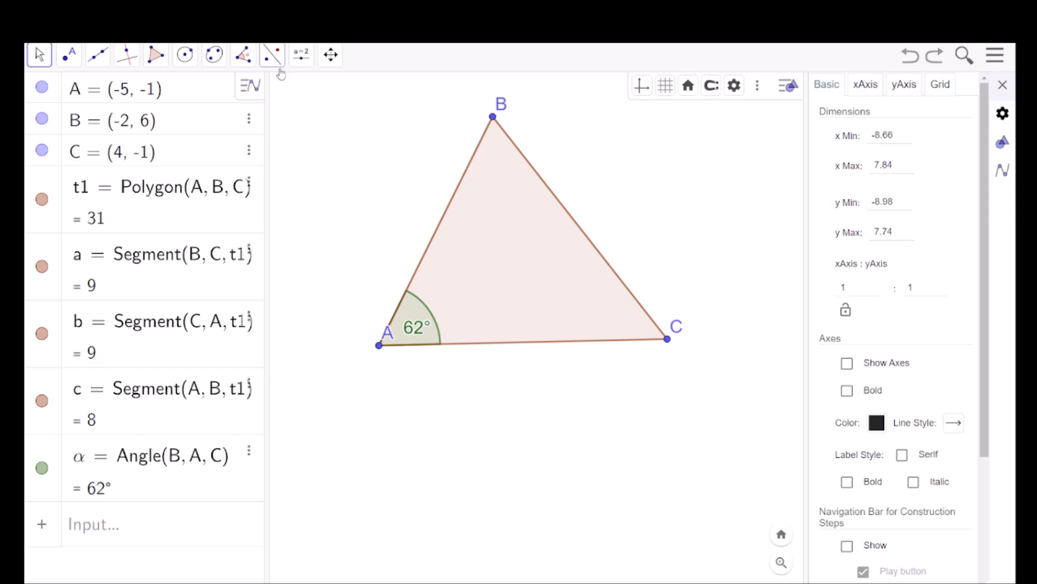
# Mark the angle at vertex C with the Angle tool from side CA to side BC, and set its size to 60.
pyautogui.click(245, 61)
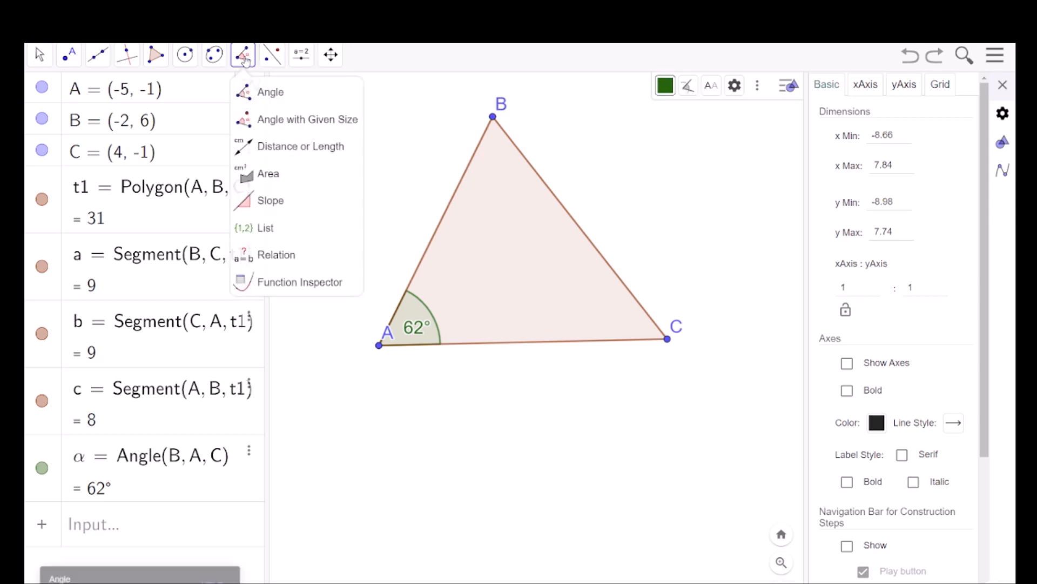
pyautogui.click(283, 90)
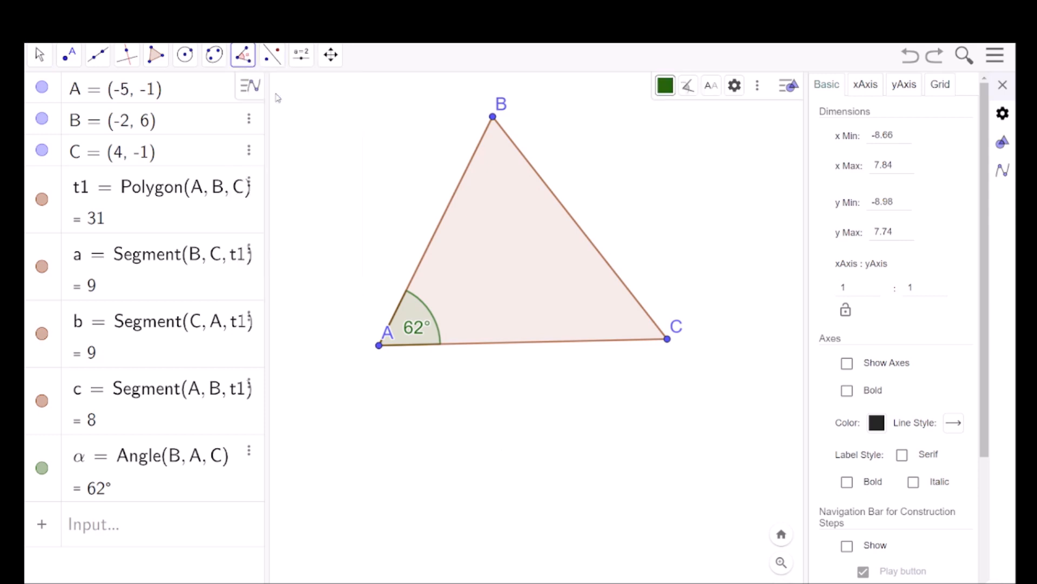
pyautogui.click(560, 346)
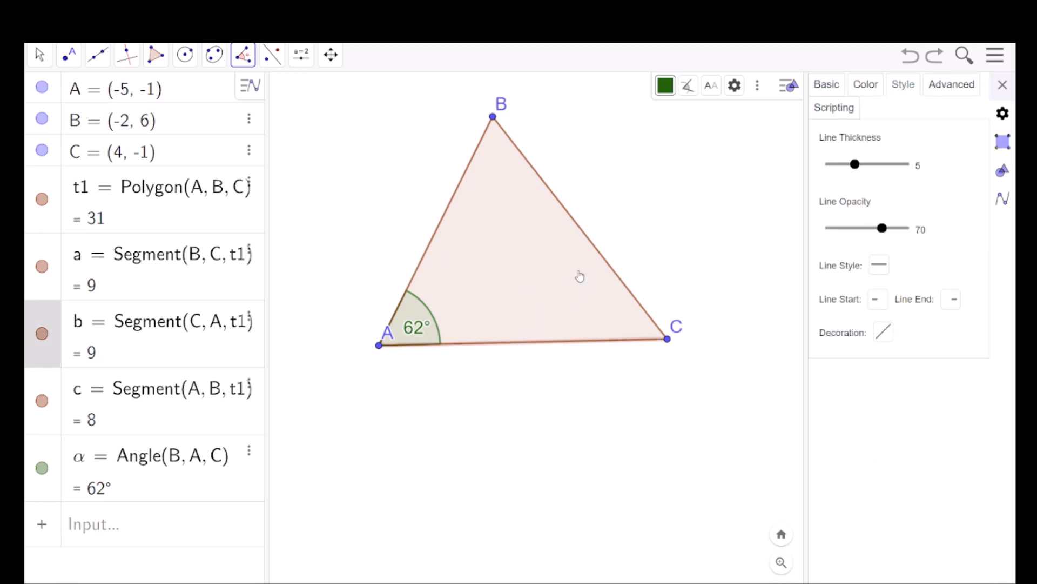
pyautogui.click(591, 242)
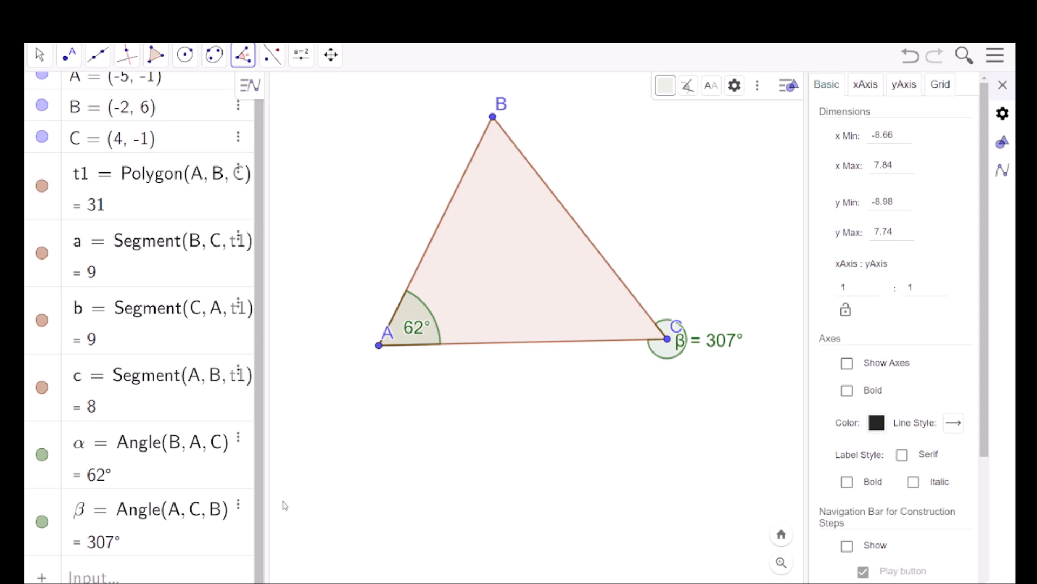
pyautogui.click(239, 509)
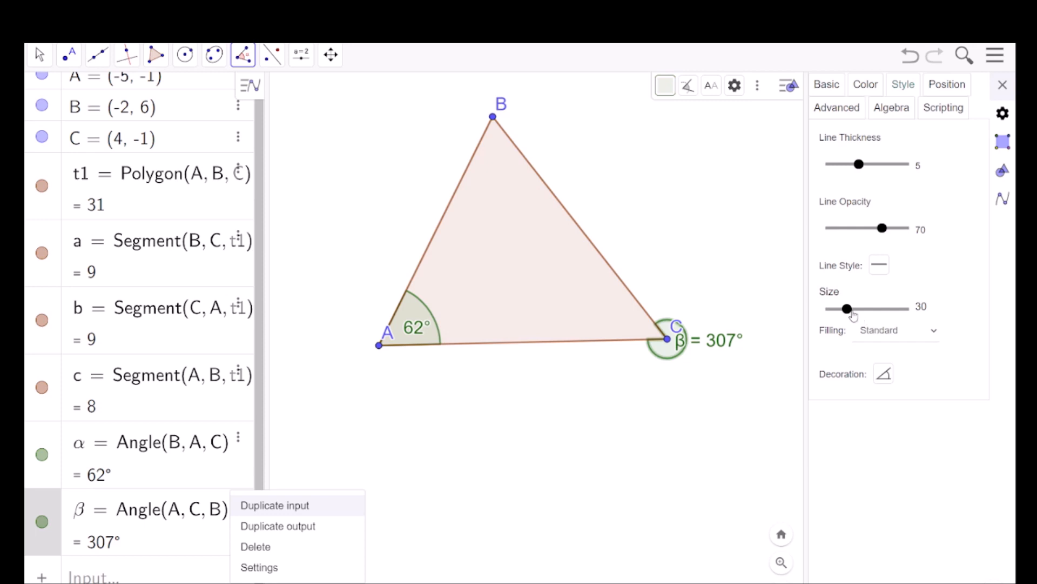
pyautogui.moveTo(852, 314); pyautogui.dragTo(871, 313)
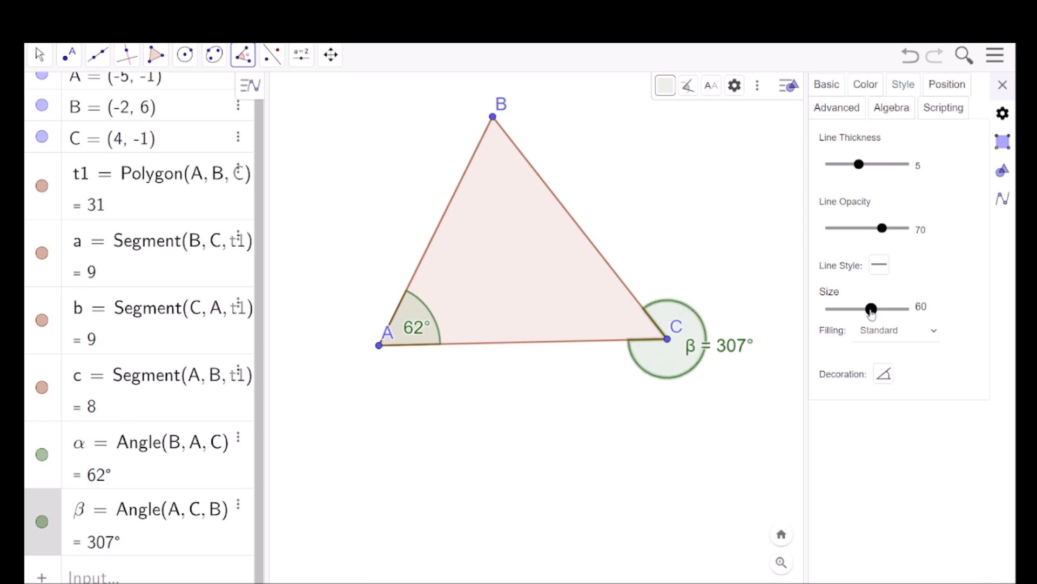
# Make the label of the angle at C show only its value, and restrict the angle to between 0° and 180°.
pyautogui.click(835, 89)
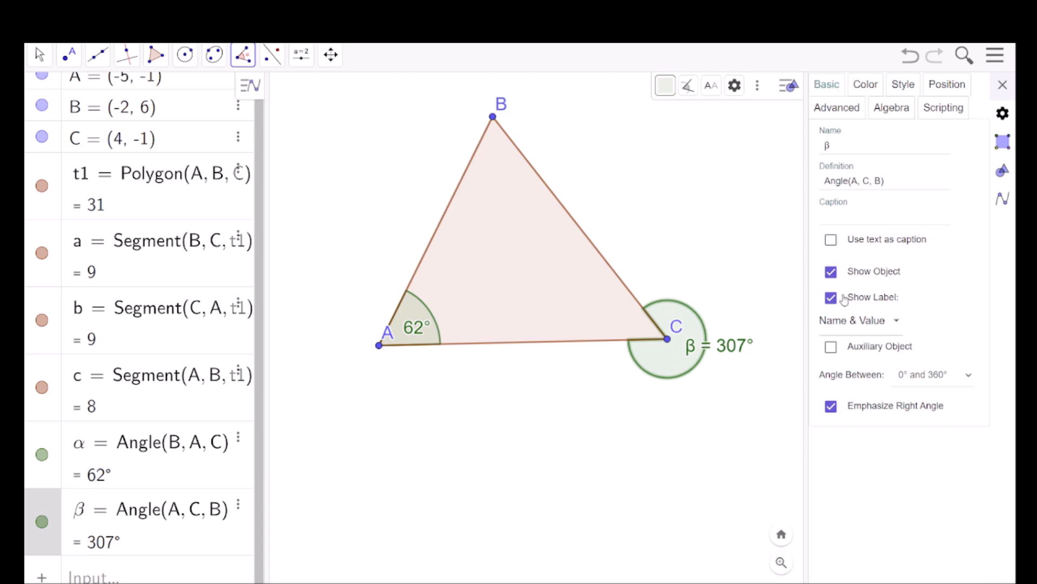
pyautogui.click(896, 322)
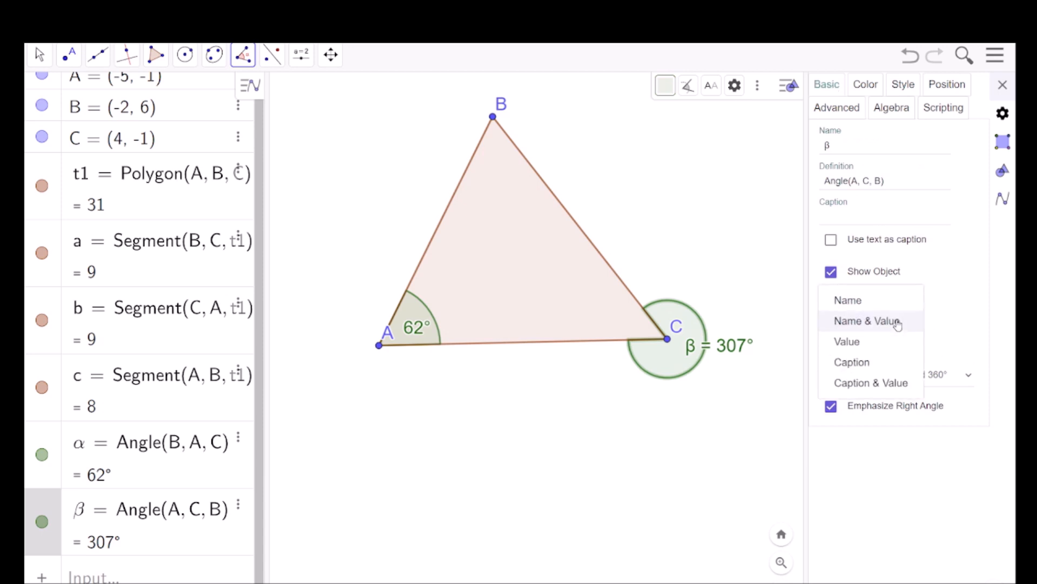
pyautogui.click(848, 342)
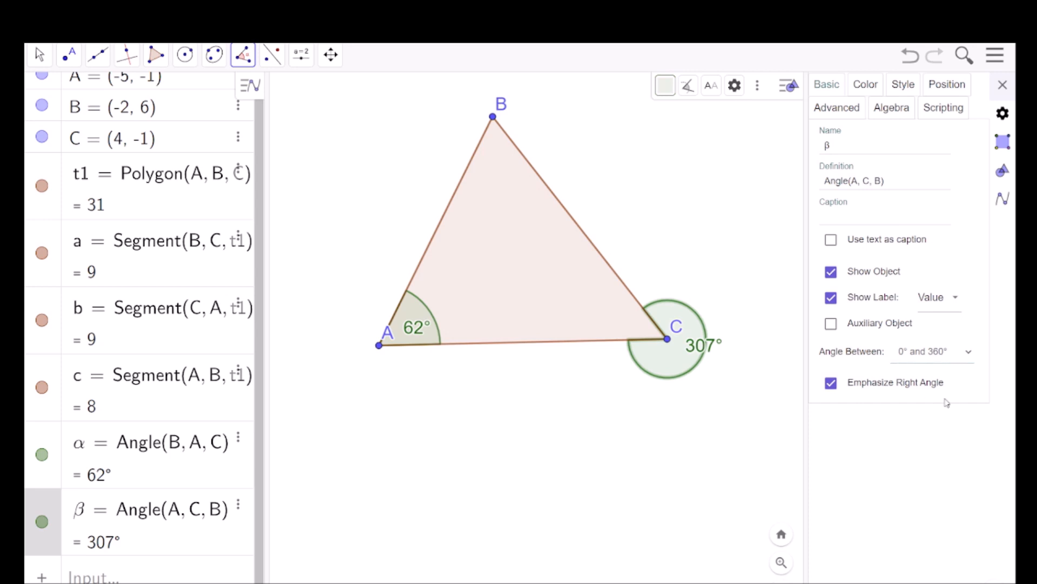
pyautogui.click(970, 354)
pyautogui.click(937, 385)
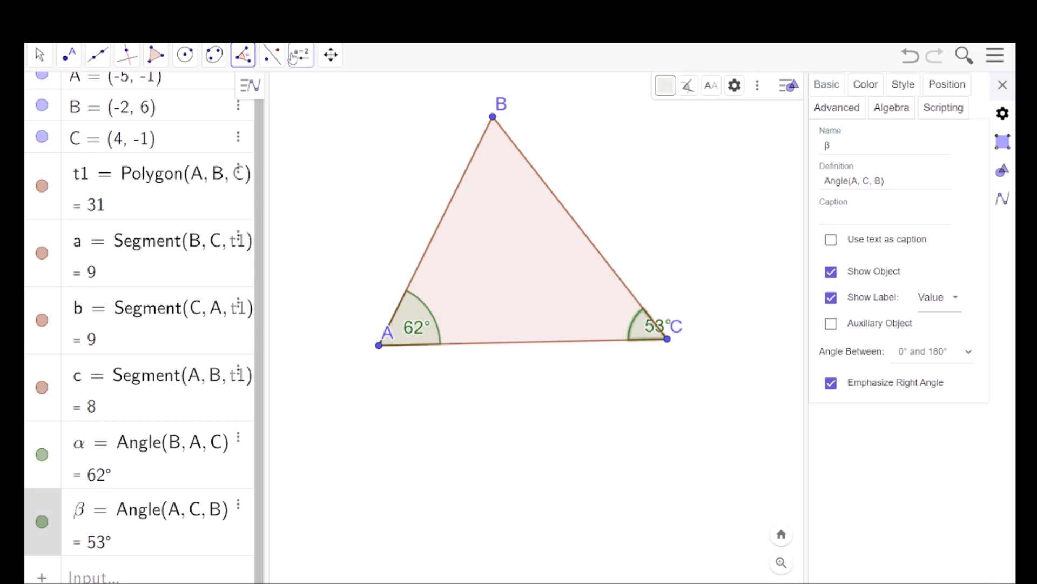
# Mark the angle at vertex B with the Angle tool from side AB to side BC.
pyautogui.click(254, 67)
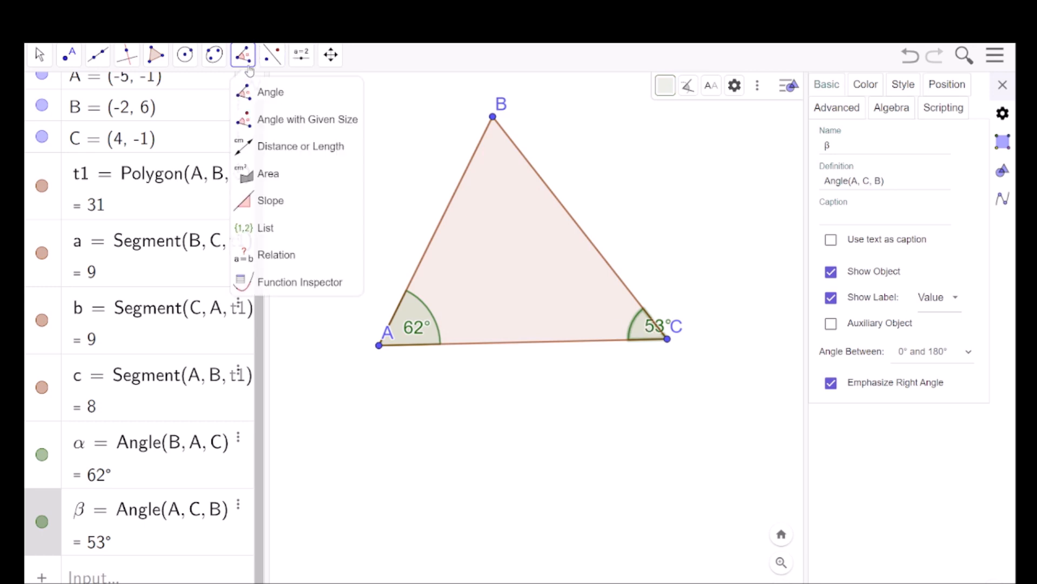
pyautogui.click(268, 94)
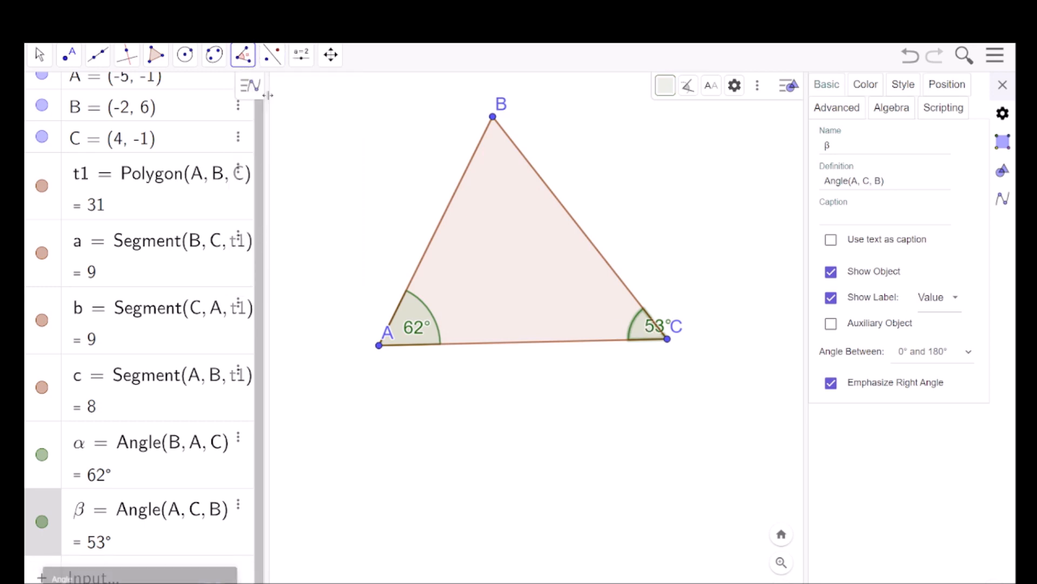
pyautogui.click(447, 219)
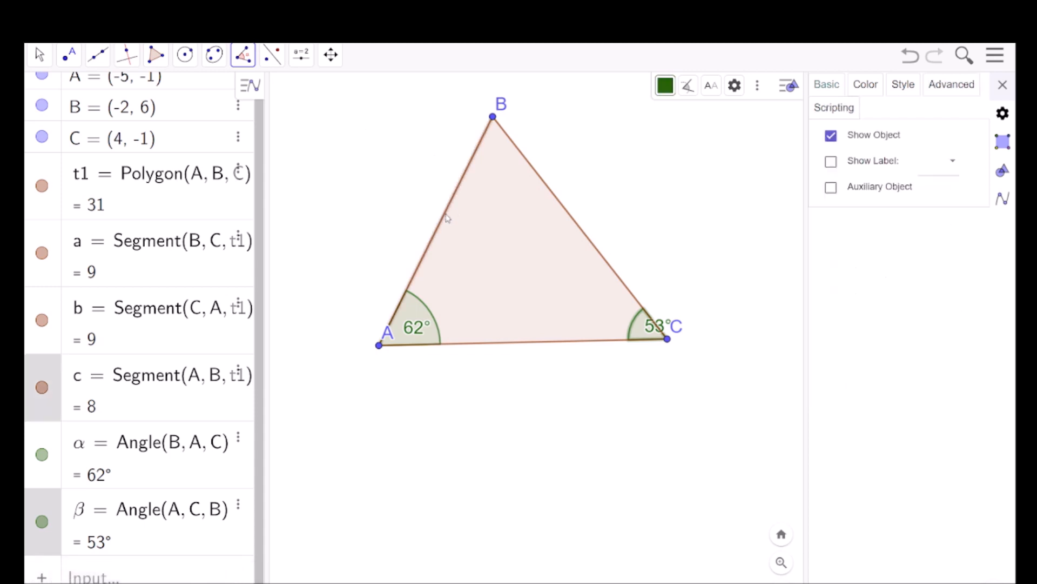
pyautogui.click(552, 197)
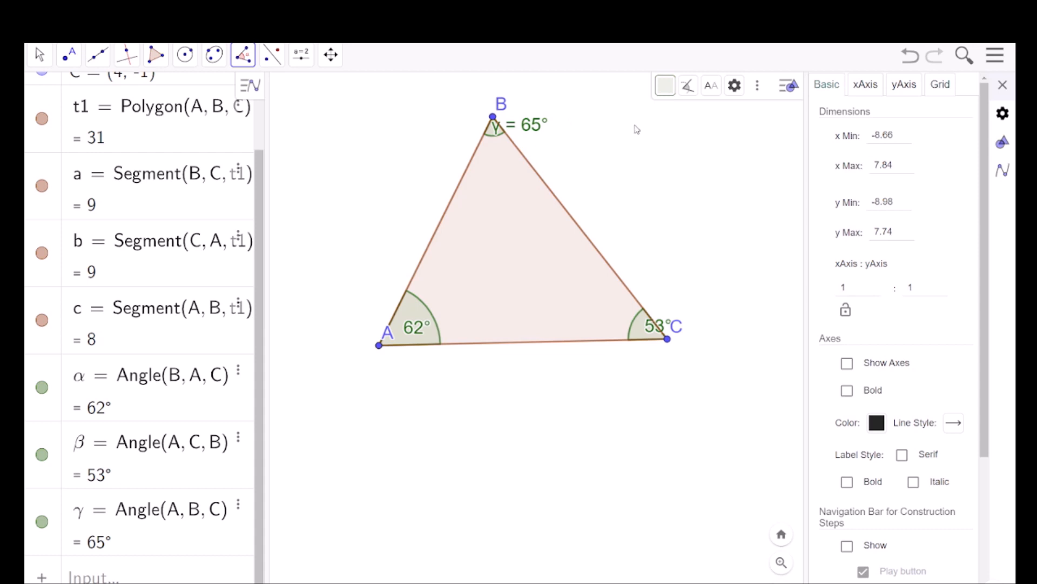
# Make the label of the angle at B show only its value, set the angle's size to 75, and close the settings.
pyautogui.click(240, 507)
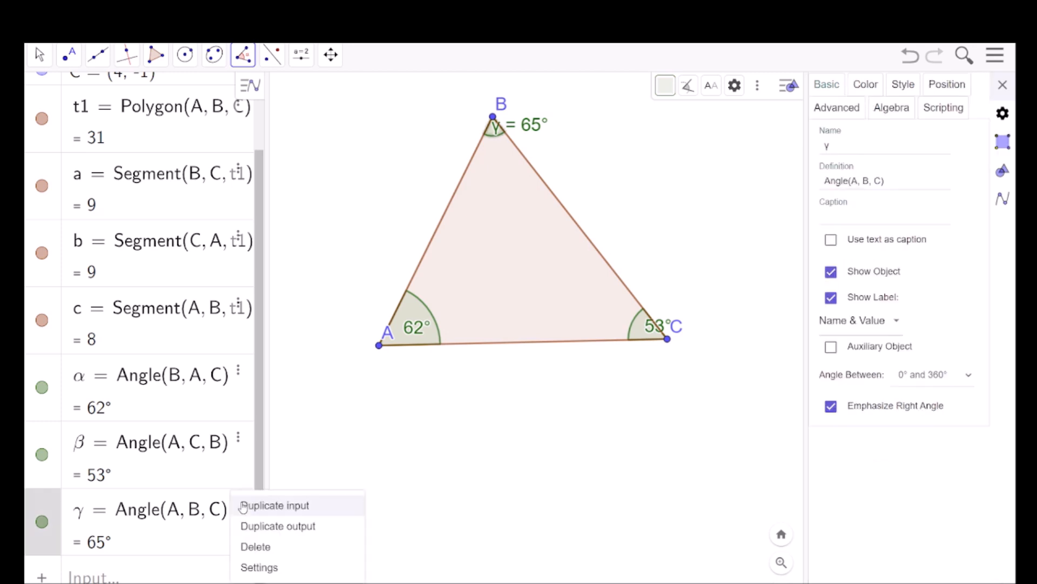
pyautogui.click(898, 323)
pyautogui.click(899, 323)
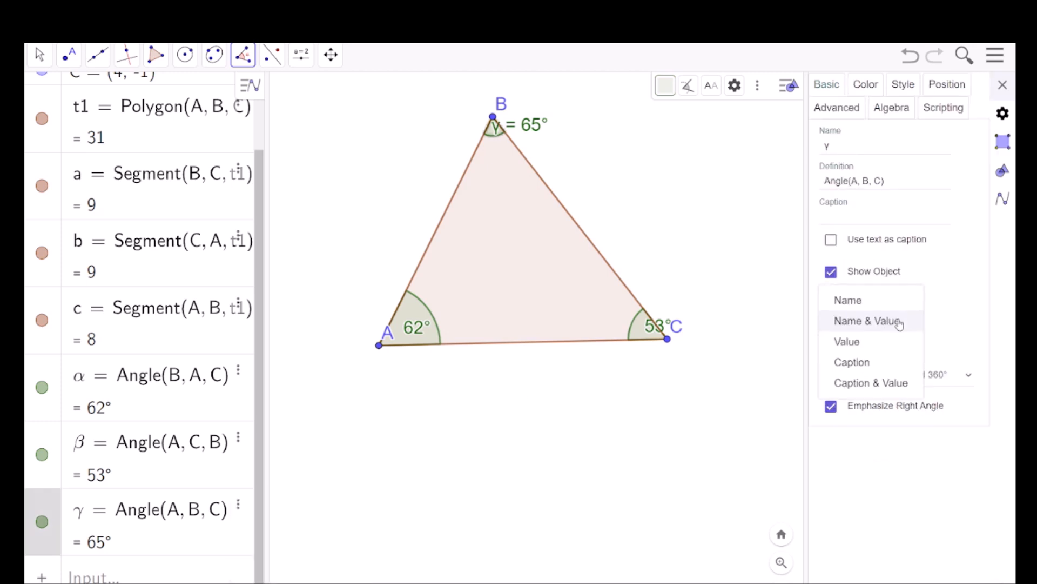
pyautogui.click(860, 351)
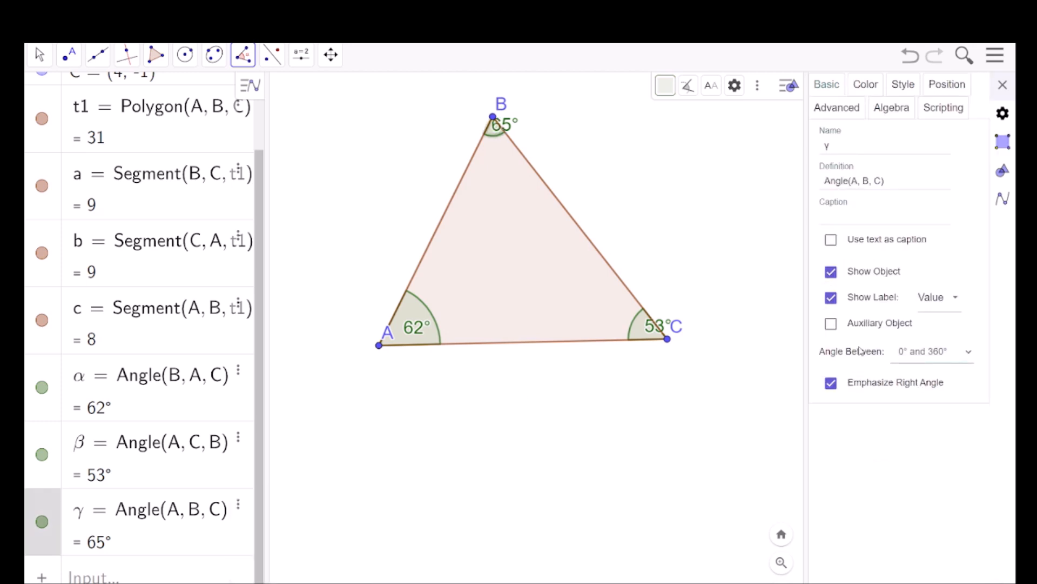
pyautogui.click(902, 92)
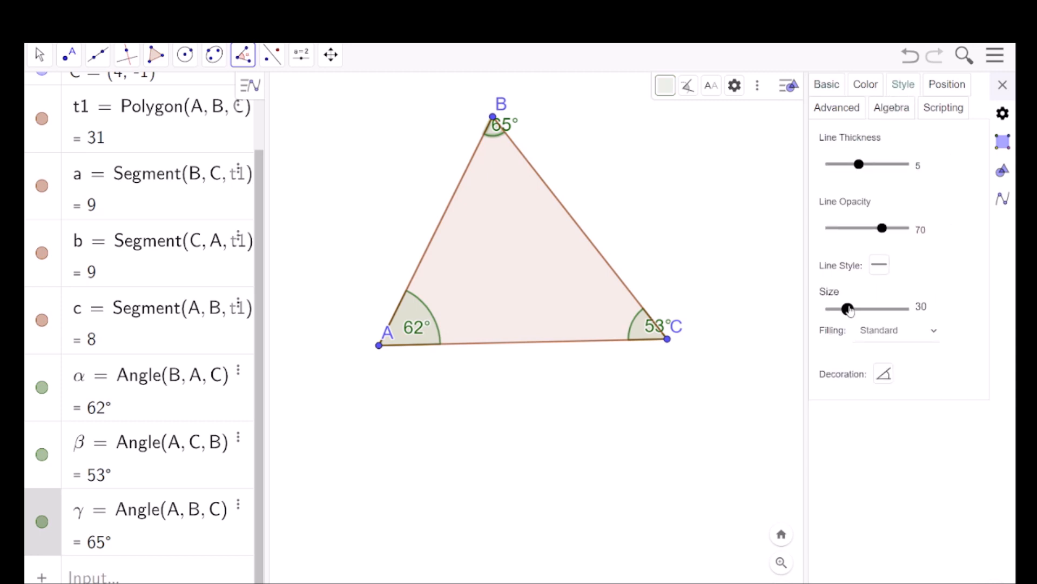
pyautogui.moveTo(848, 310); pyautogui.dragTo(883, 309)
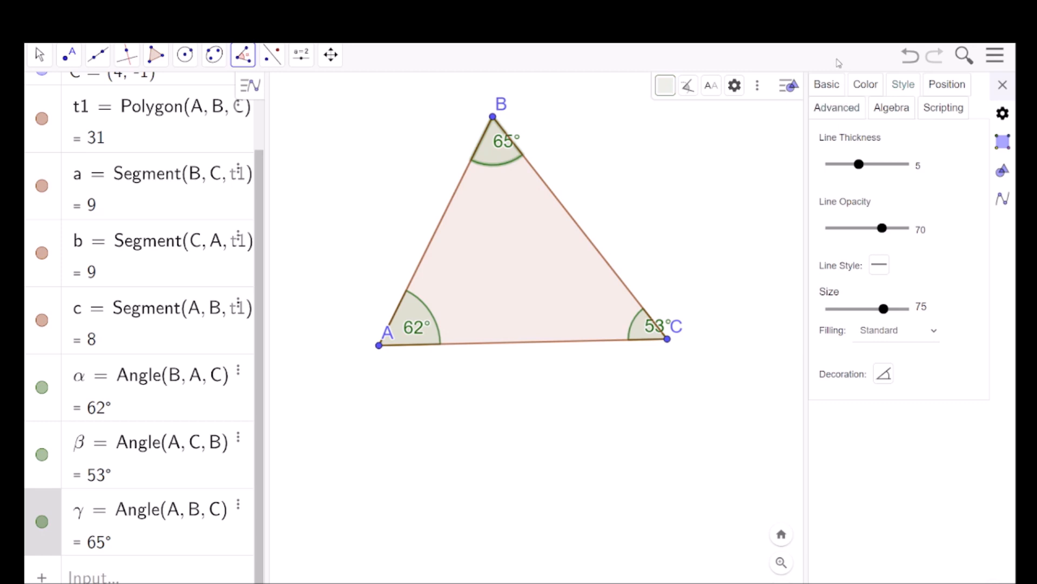
pyautogui.click(1002, 86)
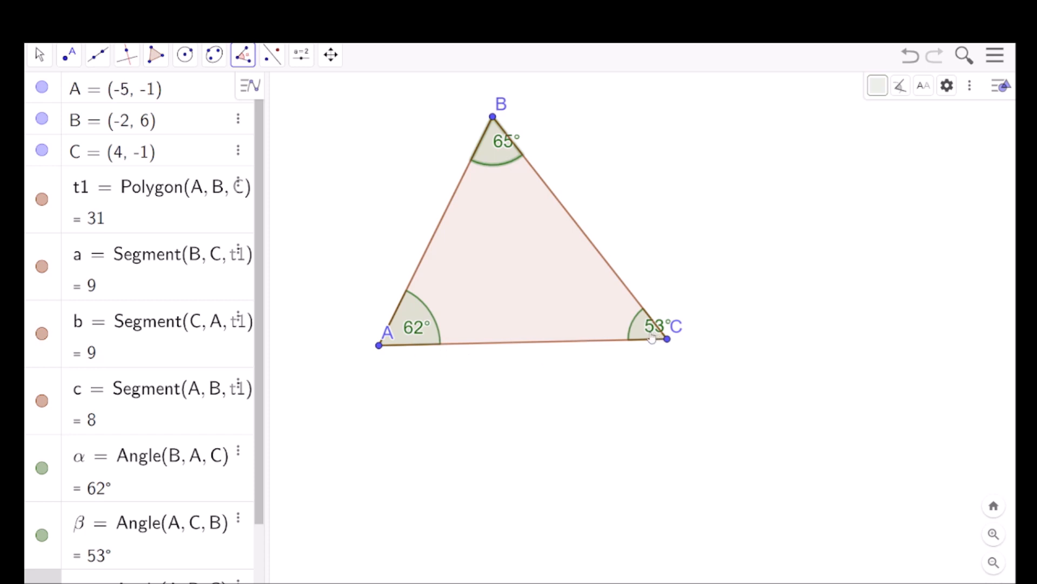
# Mark all interior angles of the triangle at once with the Angle tool, and undo them.
pyautogui.click(593, 329)
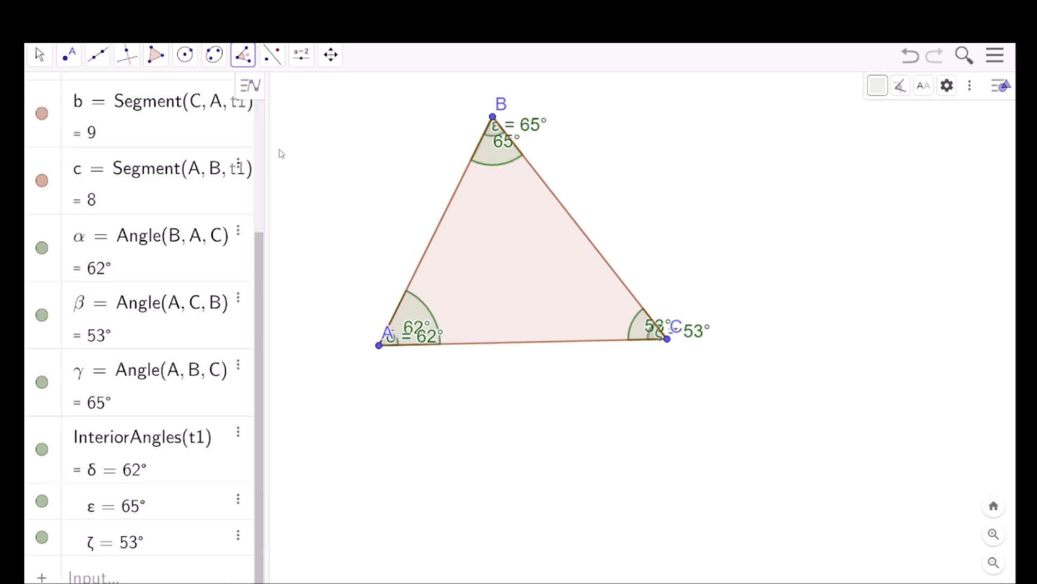
pyautogui.hotkey('ctrl', 'z')
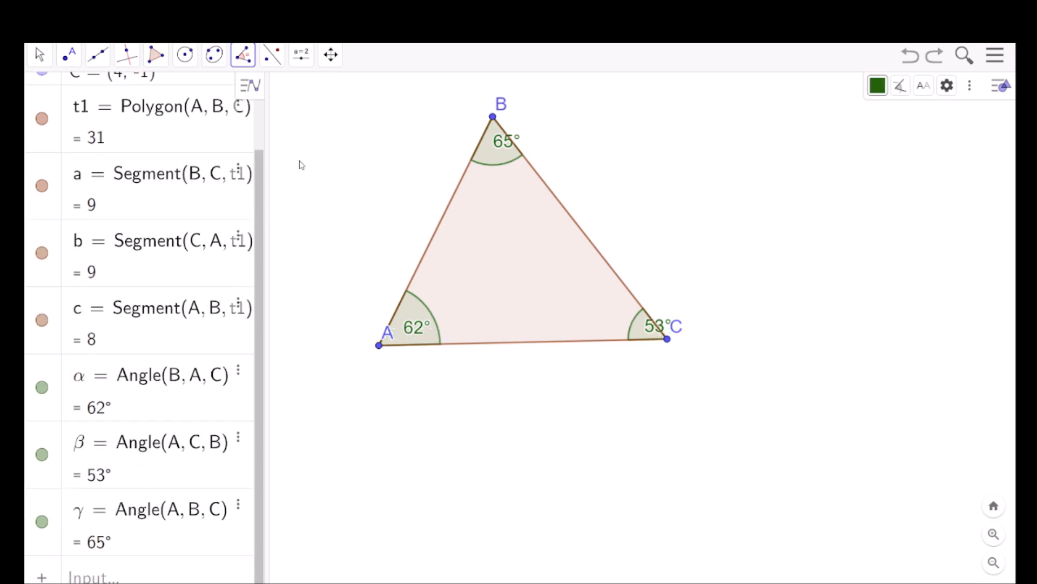
# Reposition the value labels of all three angles with the Move tool, placing them inside the triangle just beyond their arcs.
pyautogui.click(40, 56)
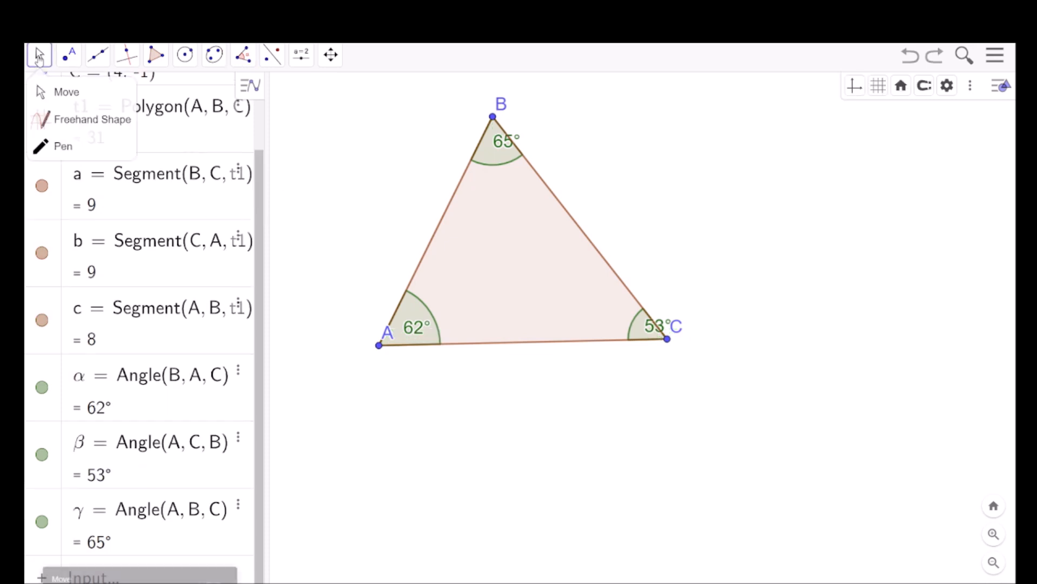
pyautogui.click(74, 100)
pyautogui.moveTo(656, 332); pyautogui.dragTo(604, 329)
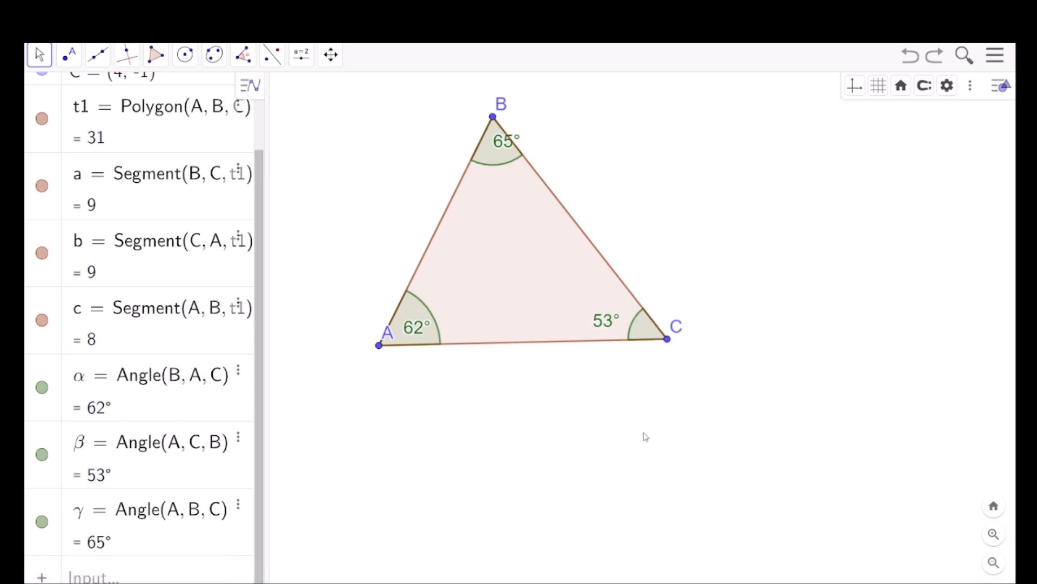
pyautogui.moveTo(504, 143); pyautogui.dragTo(490, 200)
pyautogui.moveTo(407, 334); pyautogui.dragTo(440, 312)
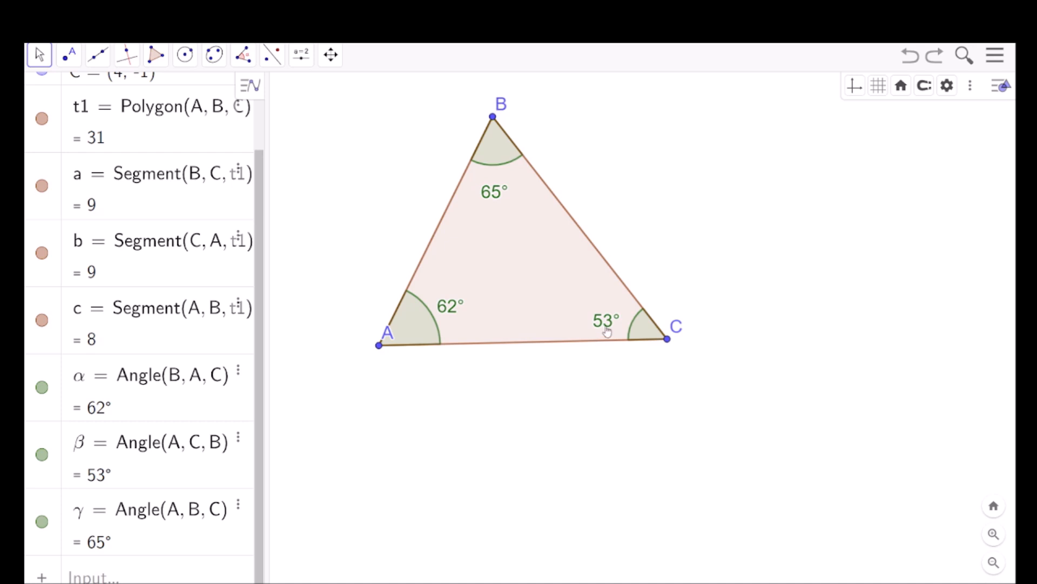
pyautogui.moveTo(603, 324); pyautogui.dragTo(609, 313)
# Reshape the triangle by moving vertex A to about (-4, -2).
pyautogui.click(380, 346)
pyautogui.moveTo(380, 347); pyautogui.dragTo(435, 393)
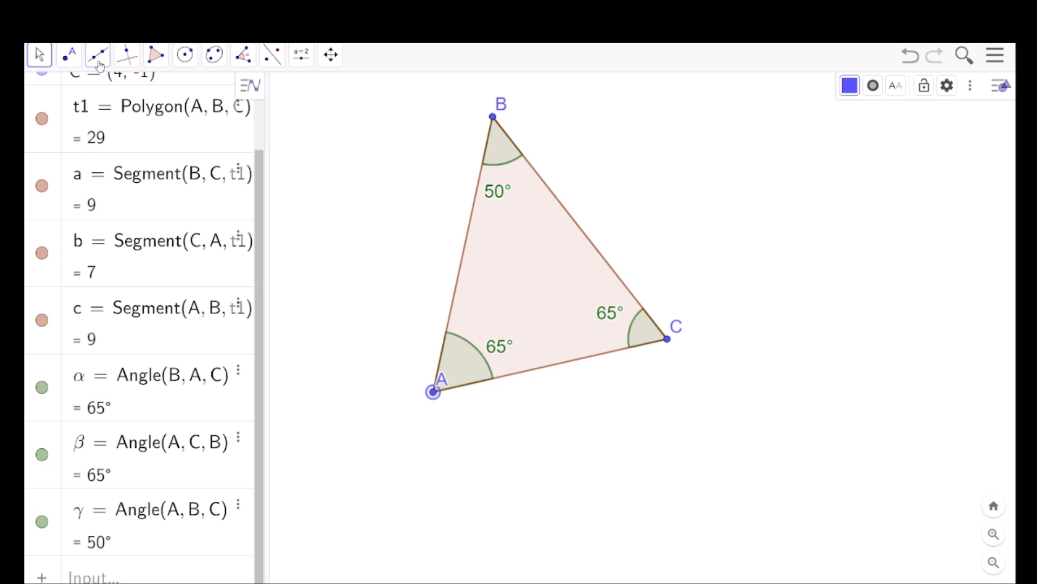
# Construct a 45° counterclockwise Angle with Given Size from new point D at about (7, -4) around new vertex E at about (8, 0).
pyautogui.click(246, 59)
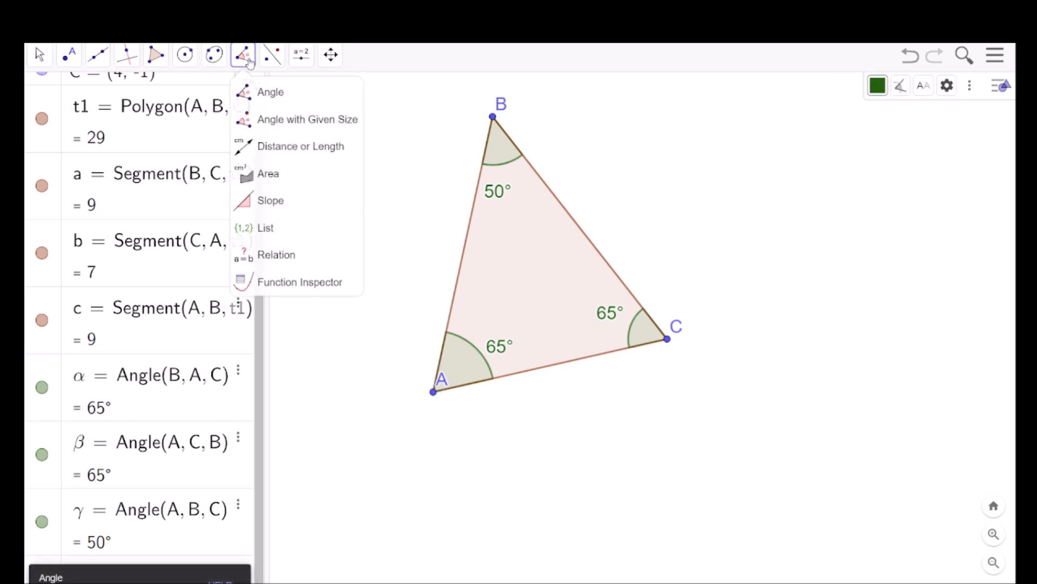
pyautogui.click(312, 119)
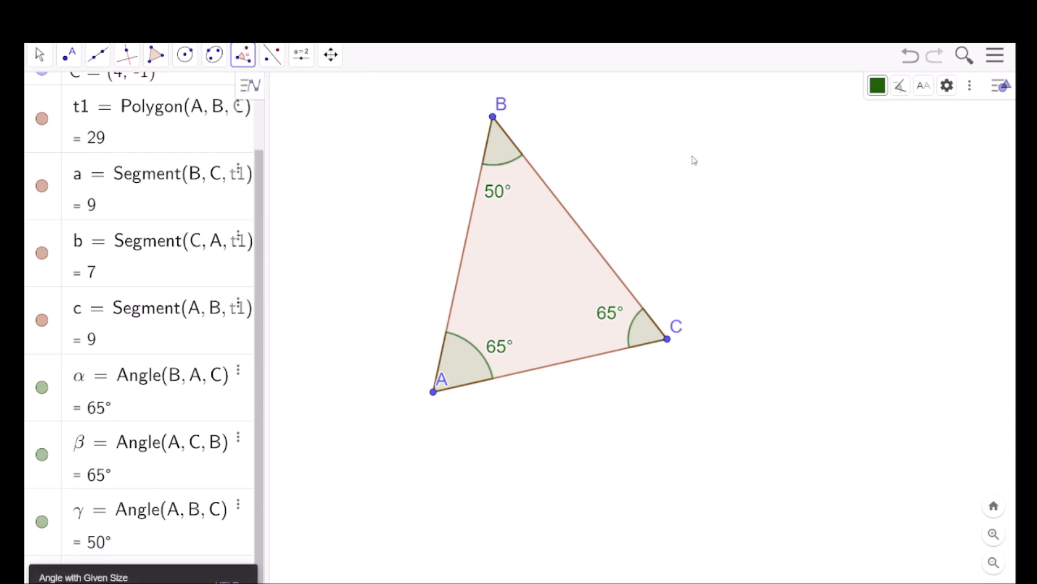
pyautogui.click(784, 449)
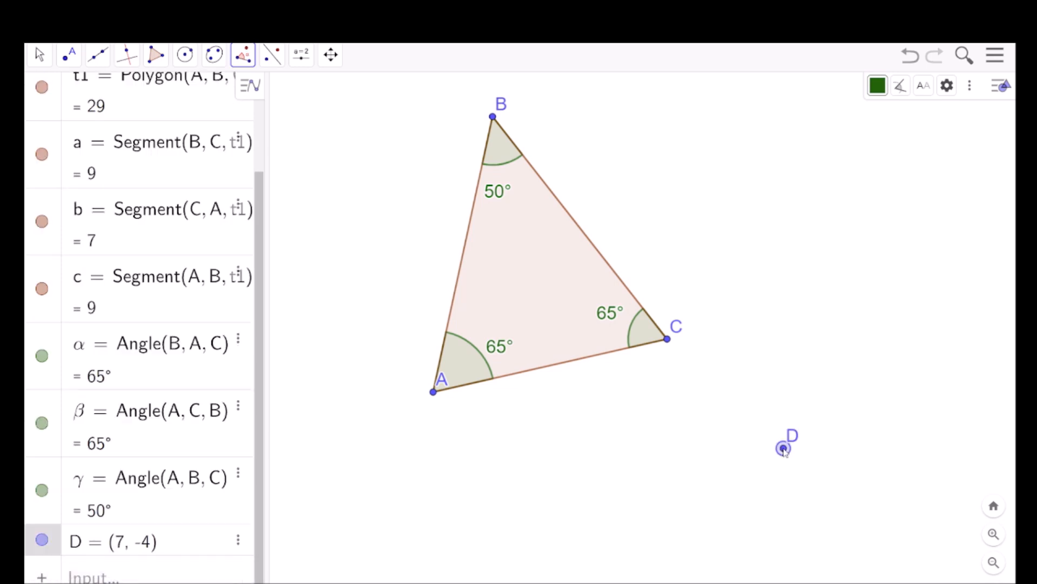
pyautogui.click(821, 307)
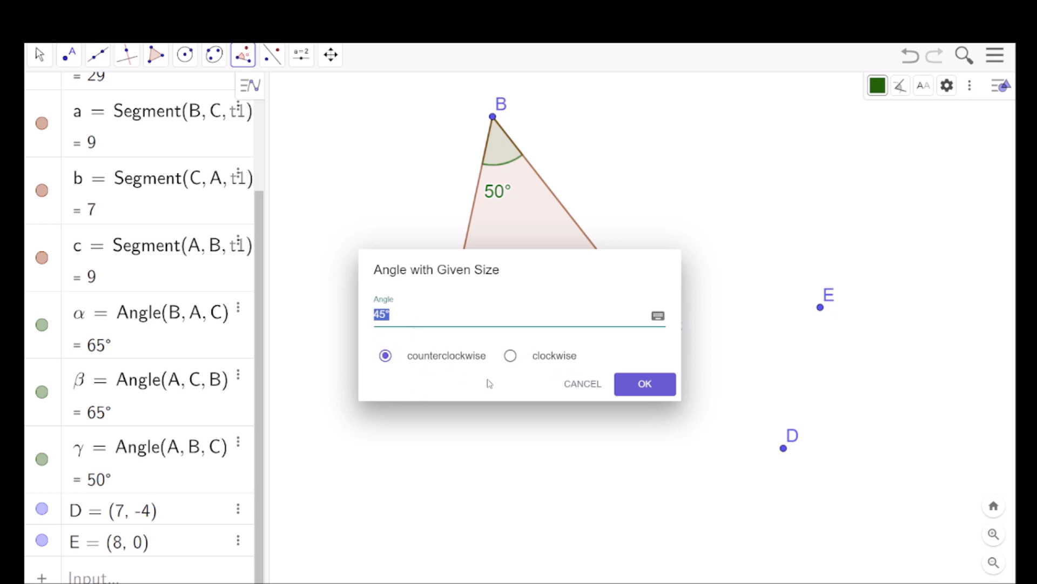
pyautogui.click(654, 391)
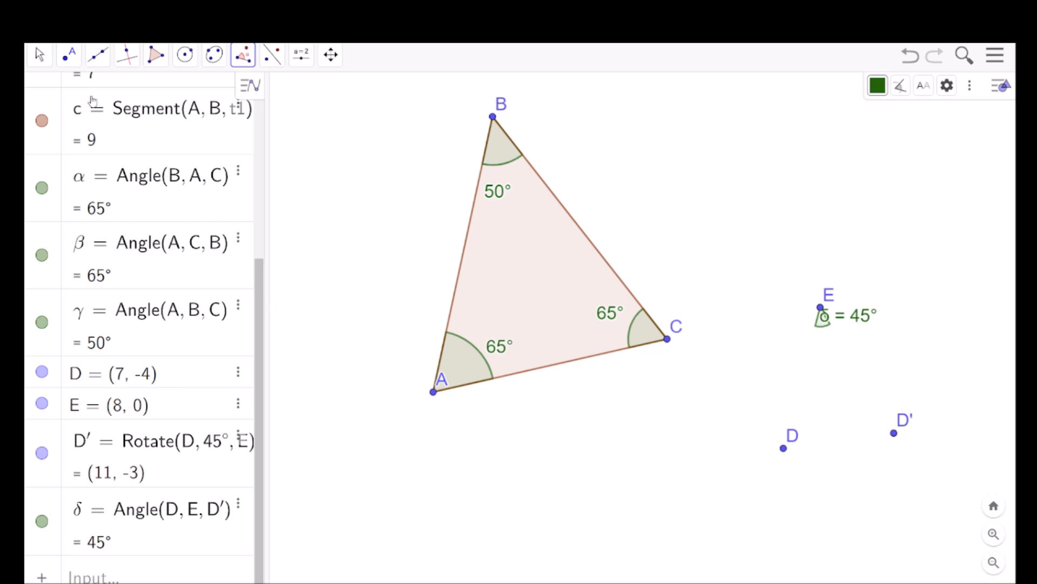
# Draw the legs of the 45° angle as segments from E to D and from E to D'.
pyautogui.click(109, 66)
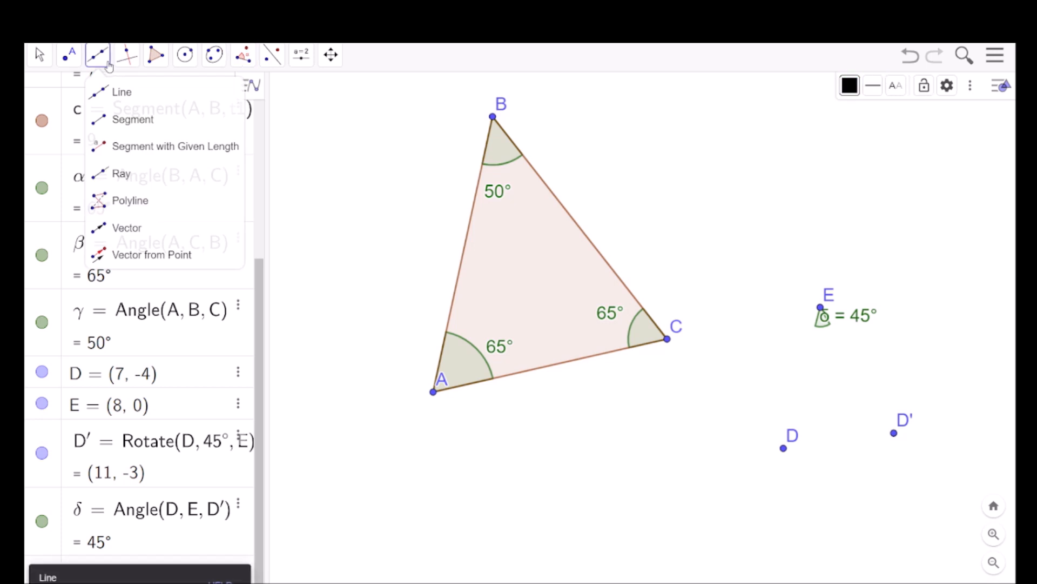
pyautogui.click(130, 121)
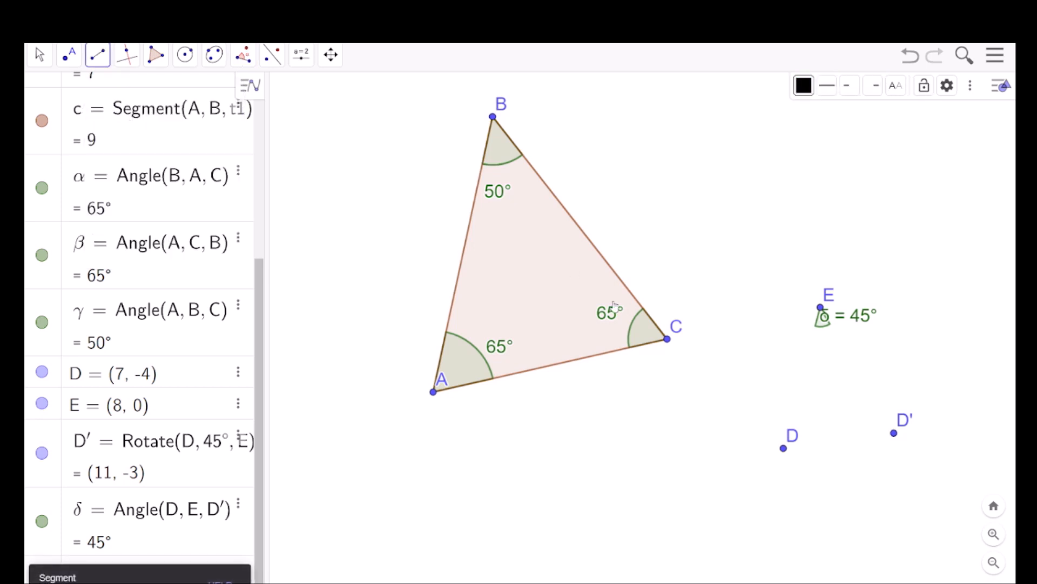
pyautogui.click(819, 308)
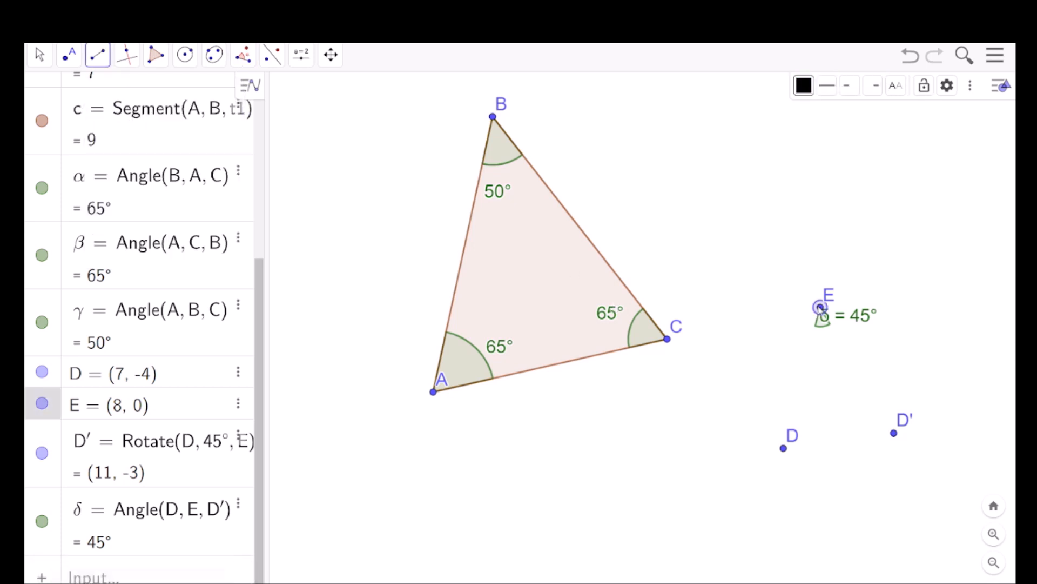
pyautogui.click(784, 448)
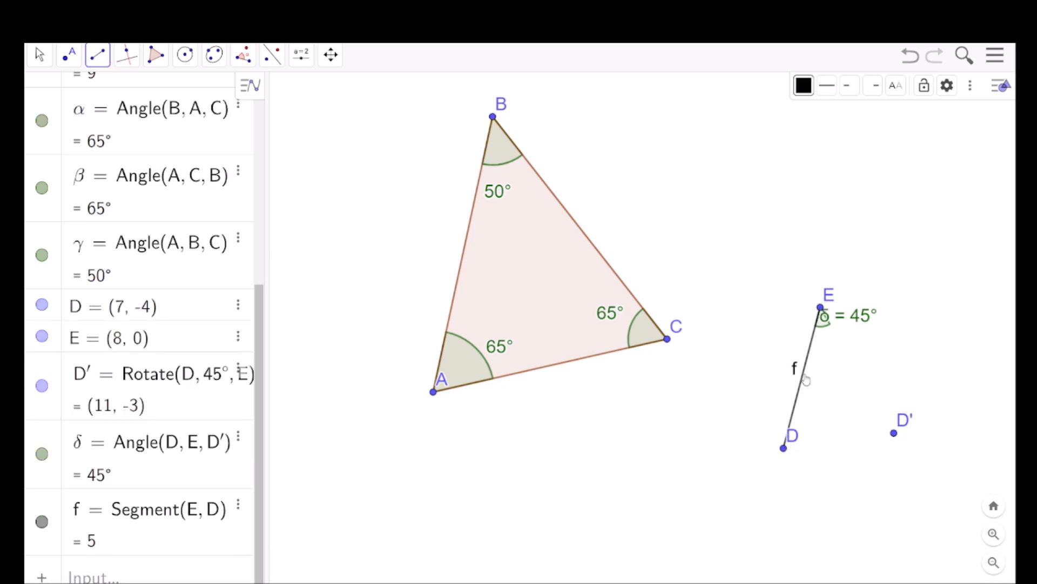
pyautogui.click(820, 308)
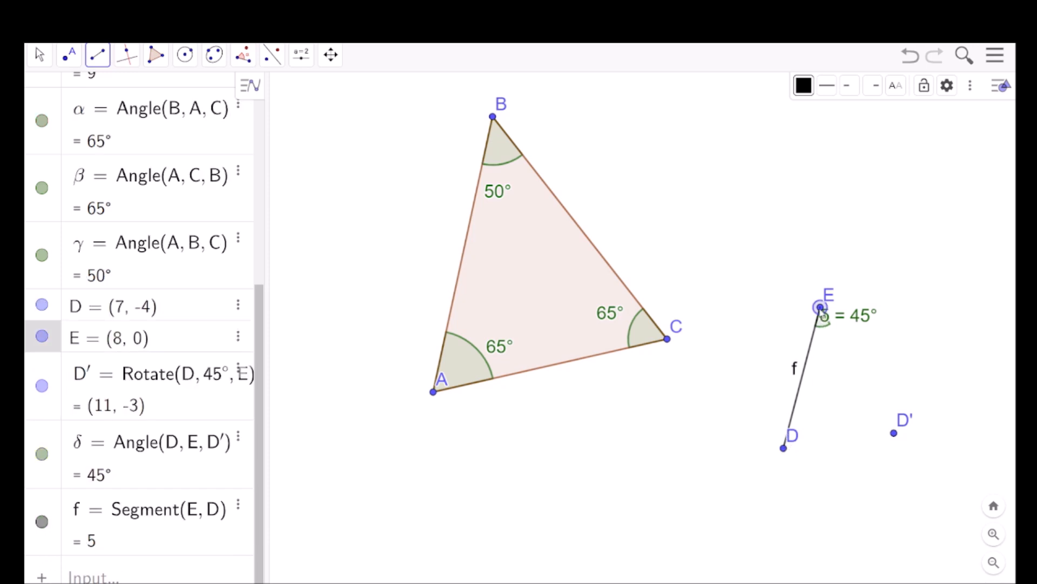
pyautogui.click(894, 433)
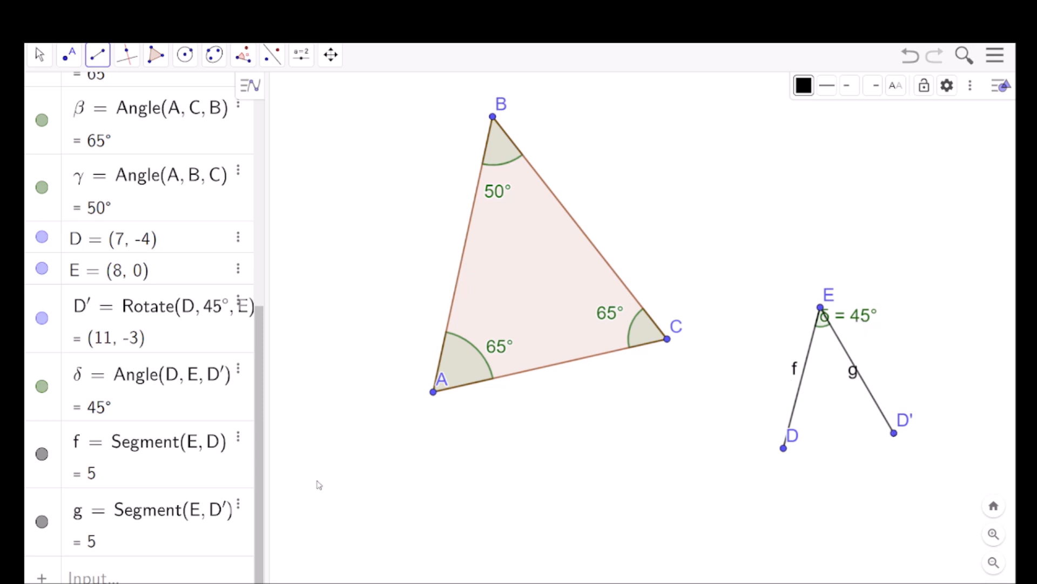
# Hide the label of segment ED in its settings, and close the settings.
pyautogui.click(237, 436)
pyautogui.click(257, 500)
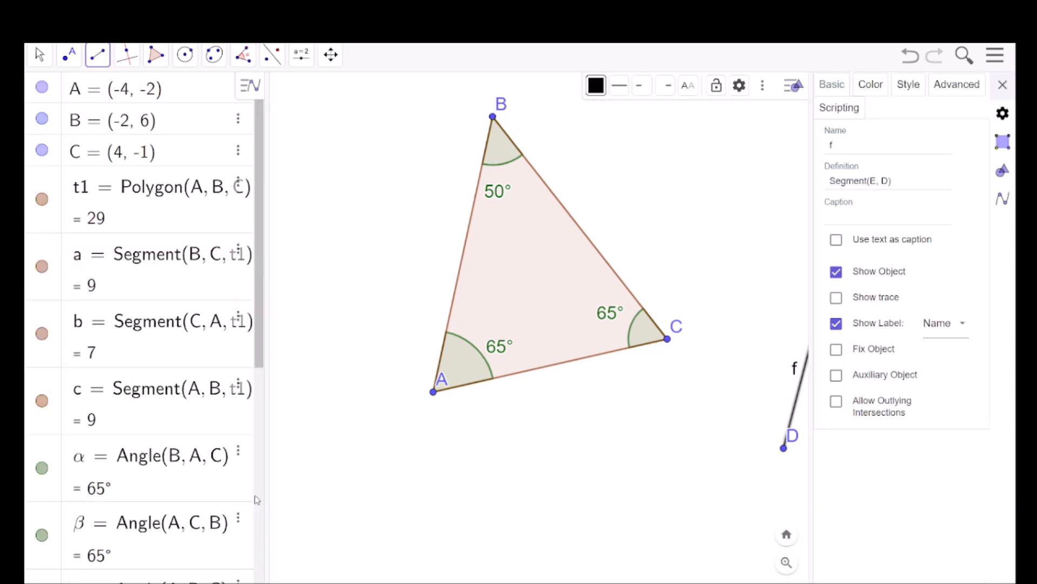
pyautogui.click(844, 324)
pyautogui.click(1003, 86)
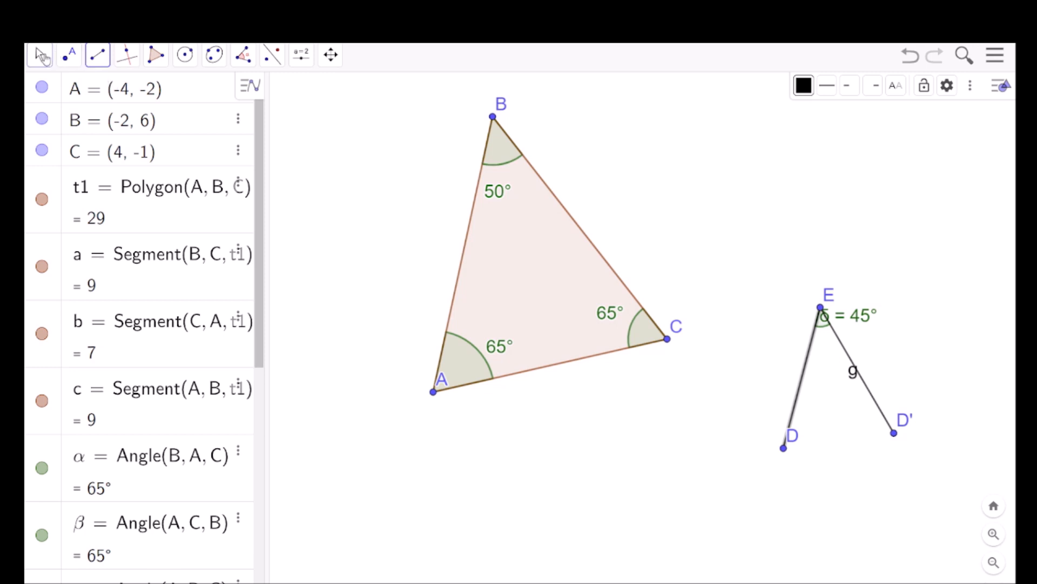
# Move point D to about (3, -4) with the Move tool.
pyautogui.click(46, 56)
pyautogui.click(60, 91)
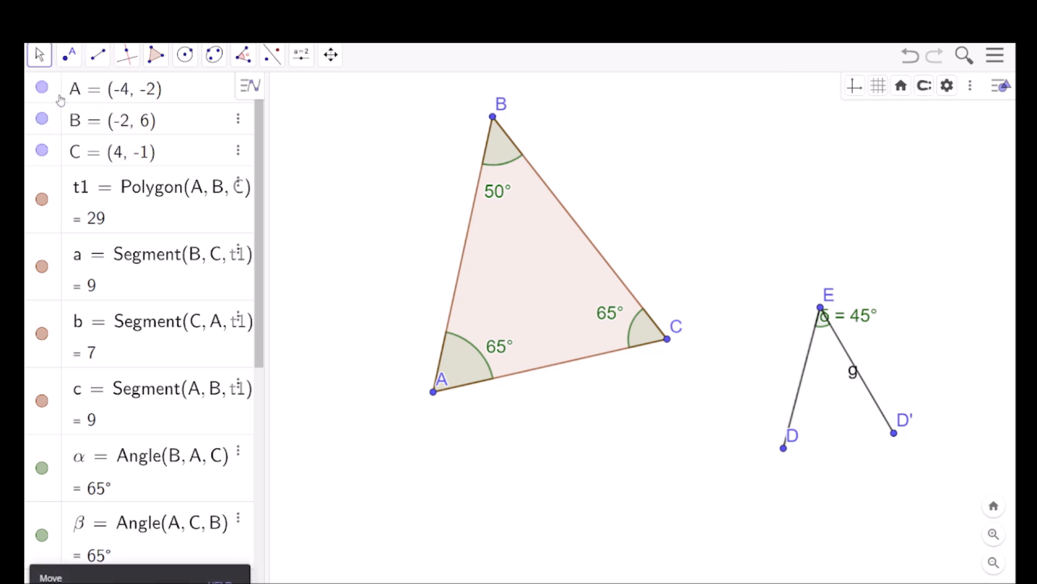
pyautogui.moveTo(785, 447); pyautogui.dragTo(643, 451)
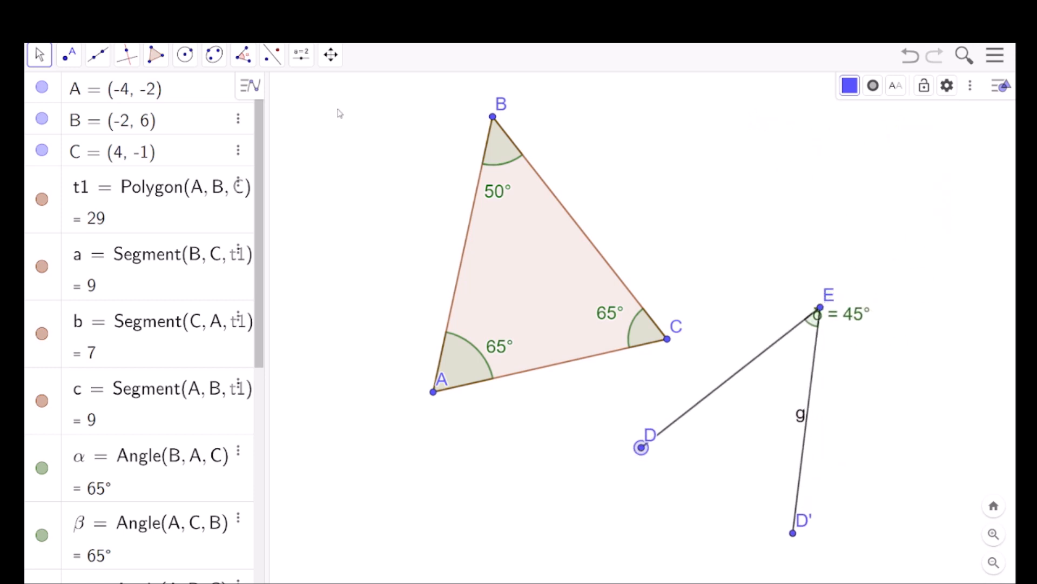
# Mark an angle through three new points with the Angle tool: F at about (-6, -6), vertex G at (-2, -5), and H at (-2, -3).
pyautogui.click(243, 55)
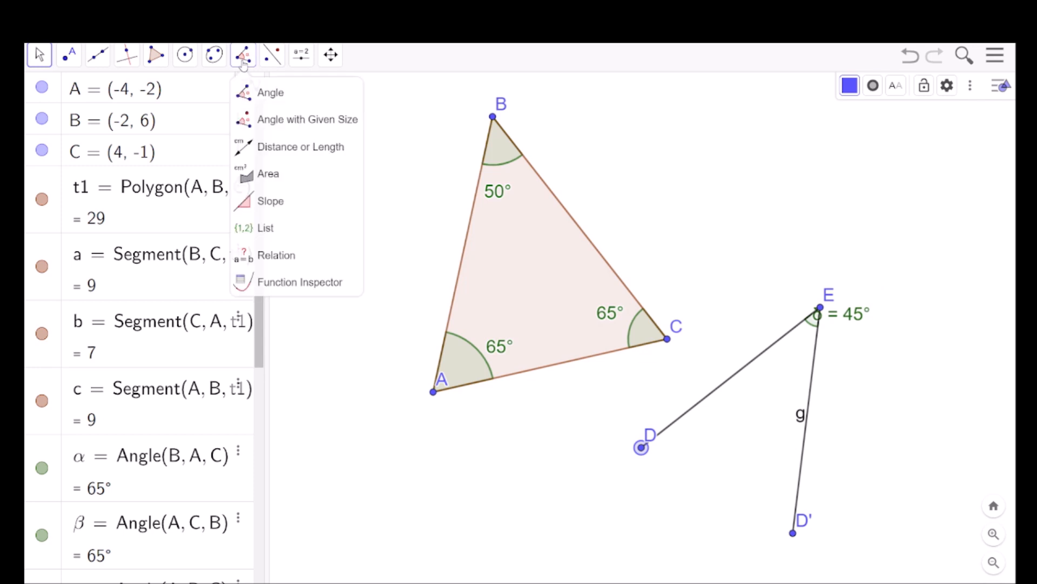
pyautogui.click(267, 100)
pyautogui.click(356, 520)
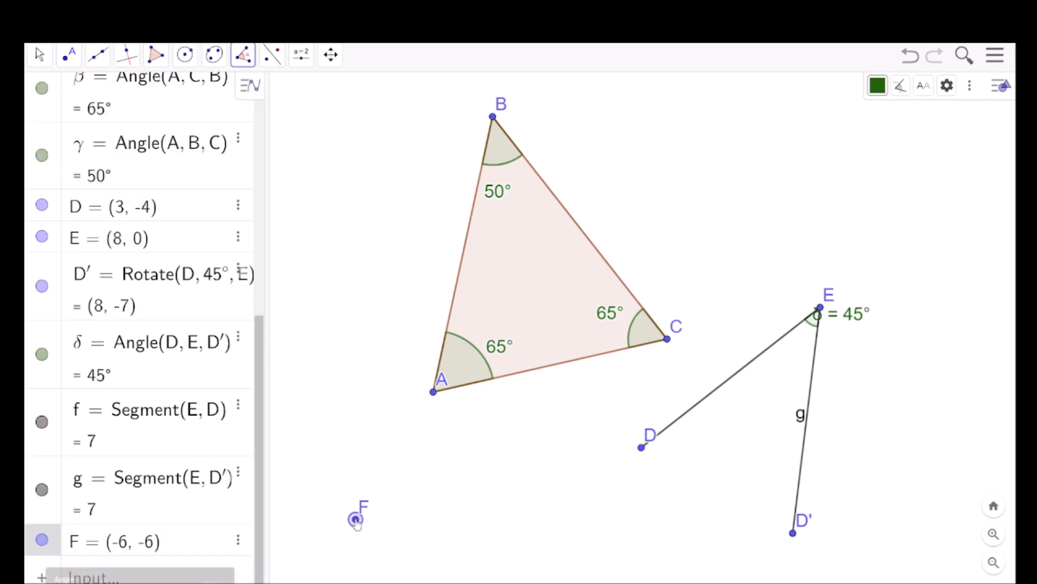
pyautogui.click(500, 496)
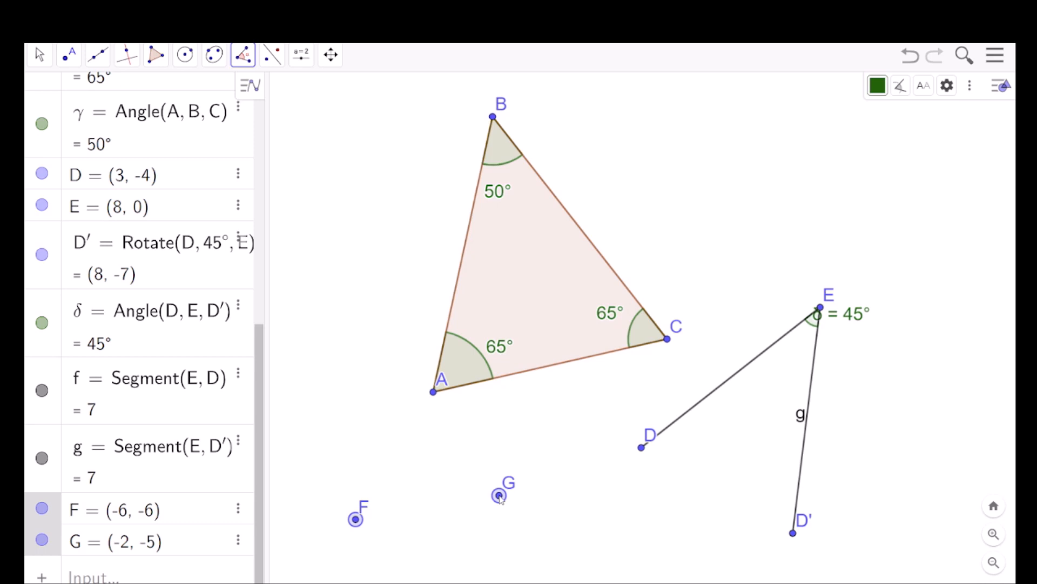
pyautogui.click(472, 403)
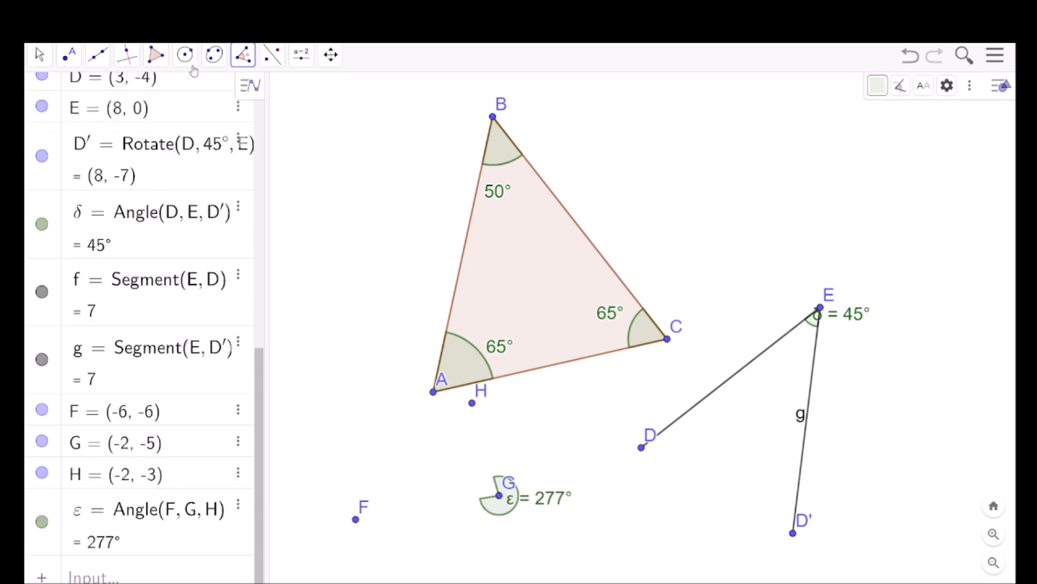
# Draw the legs of the angle at G as segments from F to G and from G to H.
pyautogui.click(109, 62)
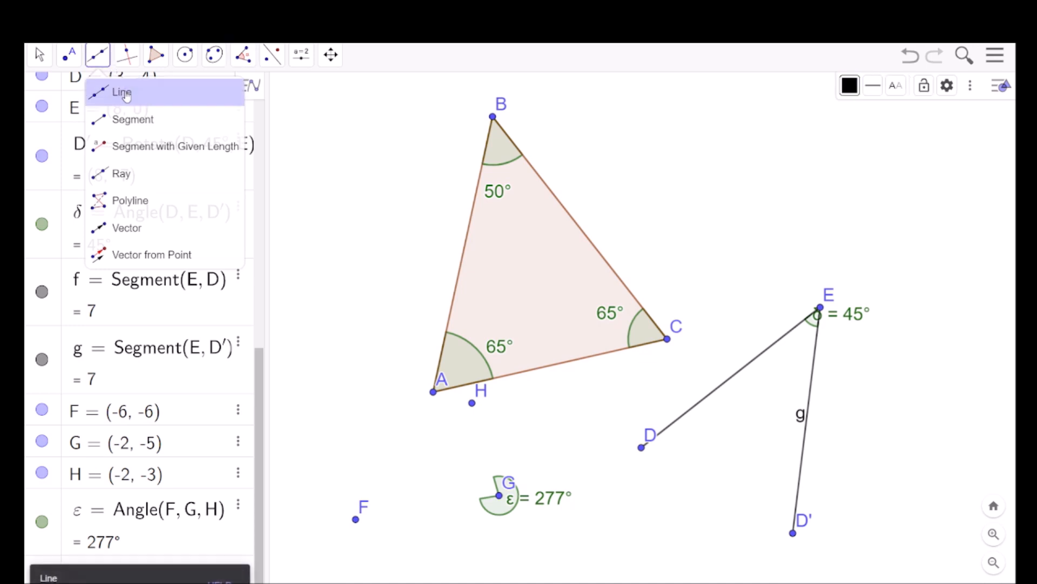
pyautogui.click(133, 119)
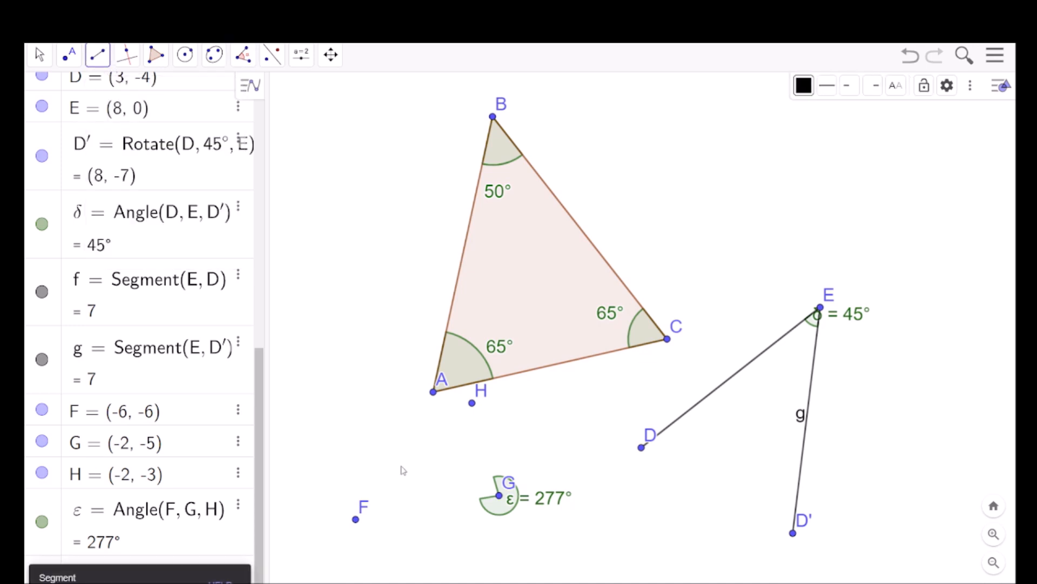
pyautogui.click(356, 520)
pyautogui.click(498, 495)
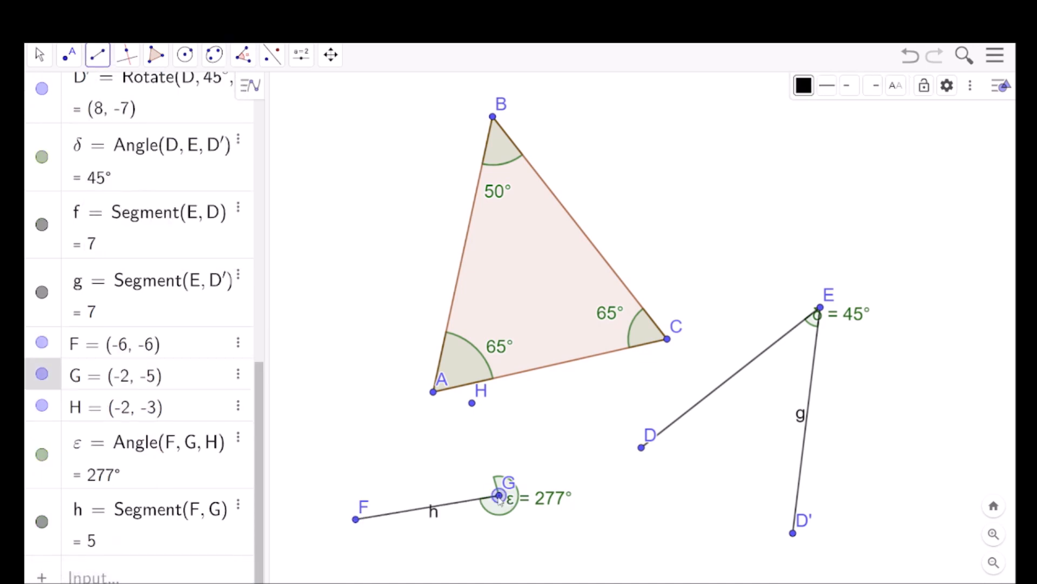
pyautogui.click(498, 495)
pyautogui.click(473, 404)
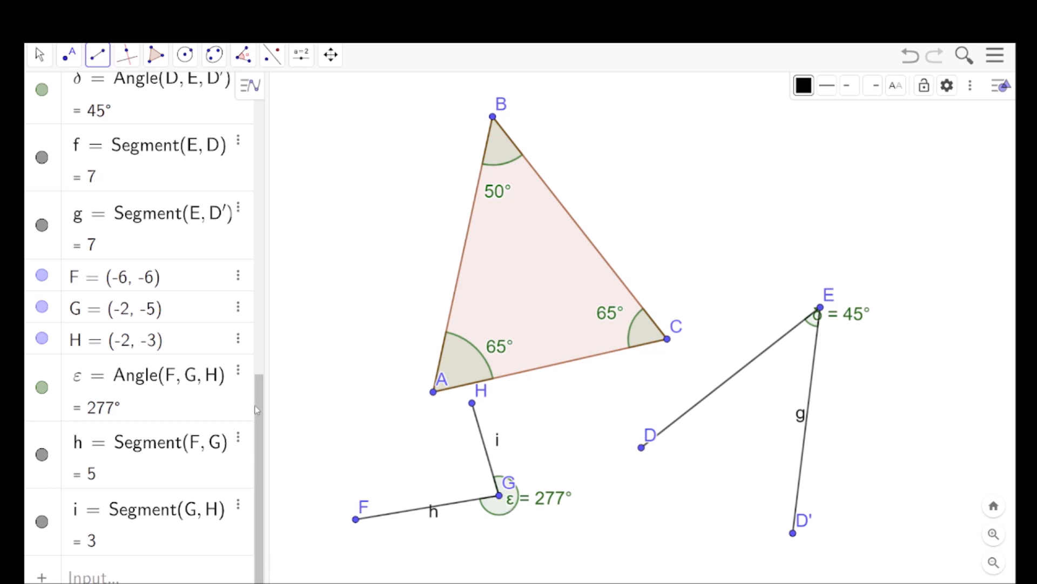
# In the settings of angle FGH, restrict it to between 0° and 180° and show only its value as the label.
pyautogui.click(238, 372)
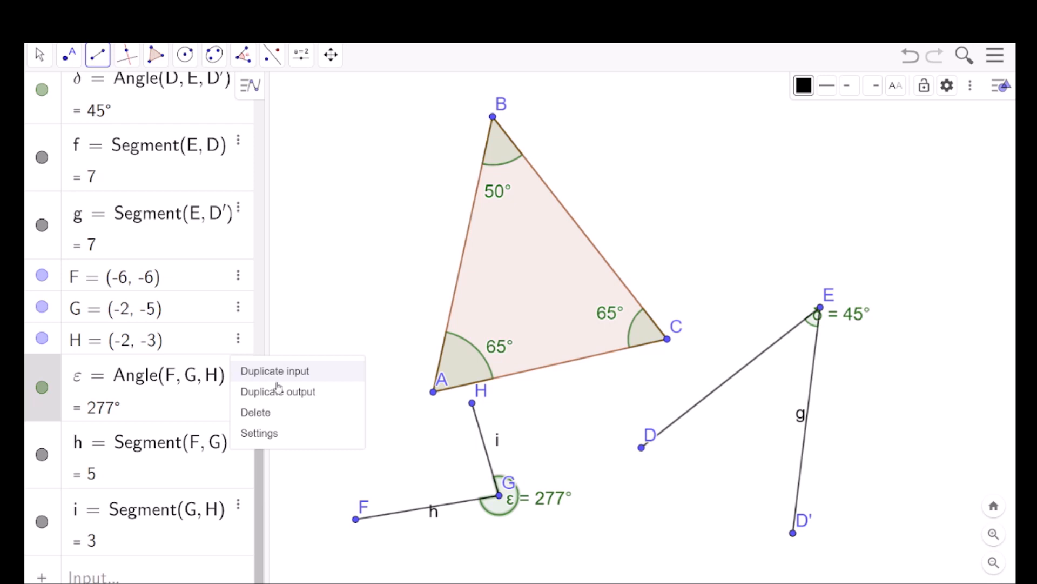
pyautogui.click(260, 433)
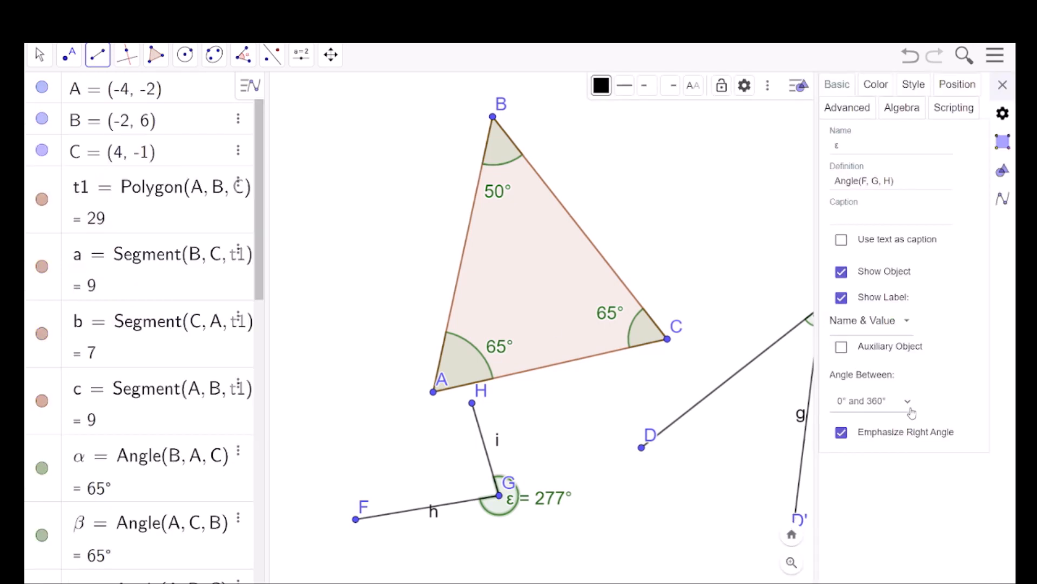
pyautogui.click(898, 436)
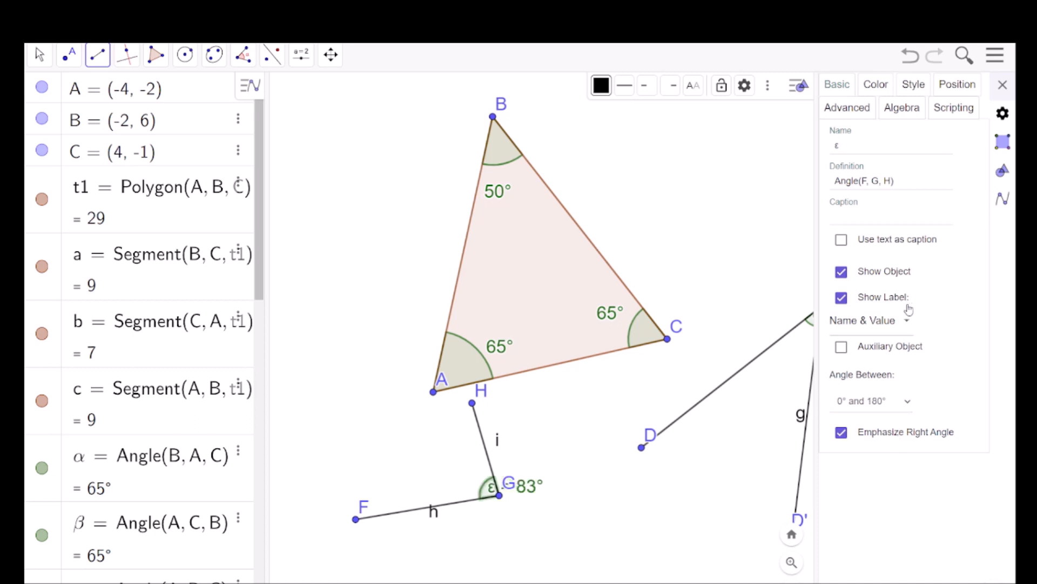
pyautogui.click(907, 323)
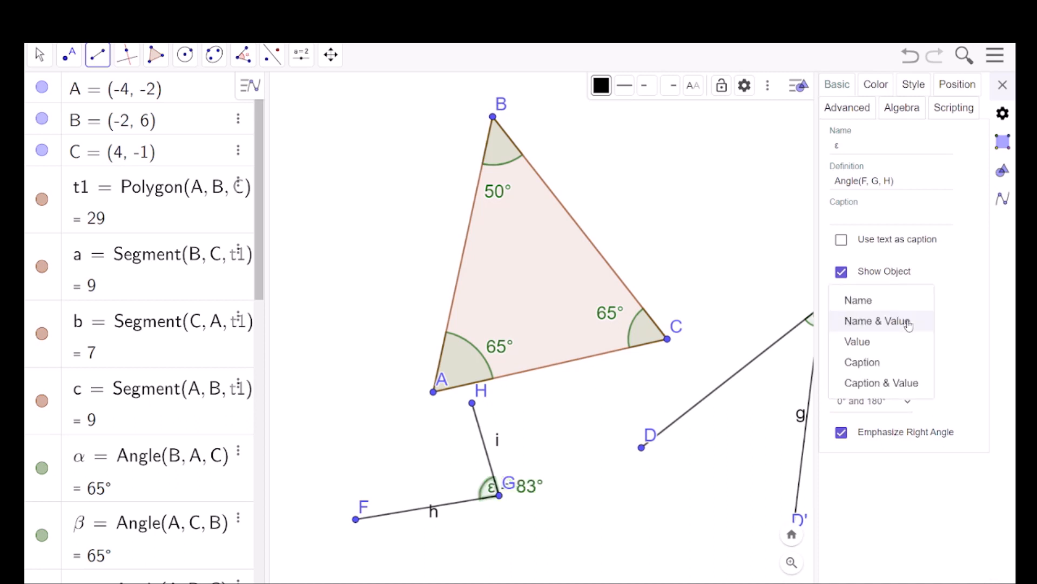
pyautogui.click(865, 342)
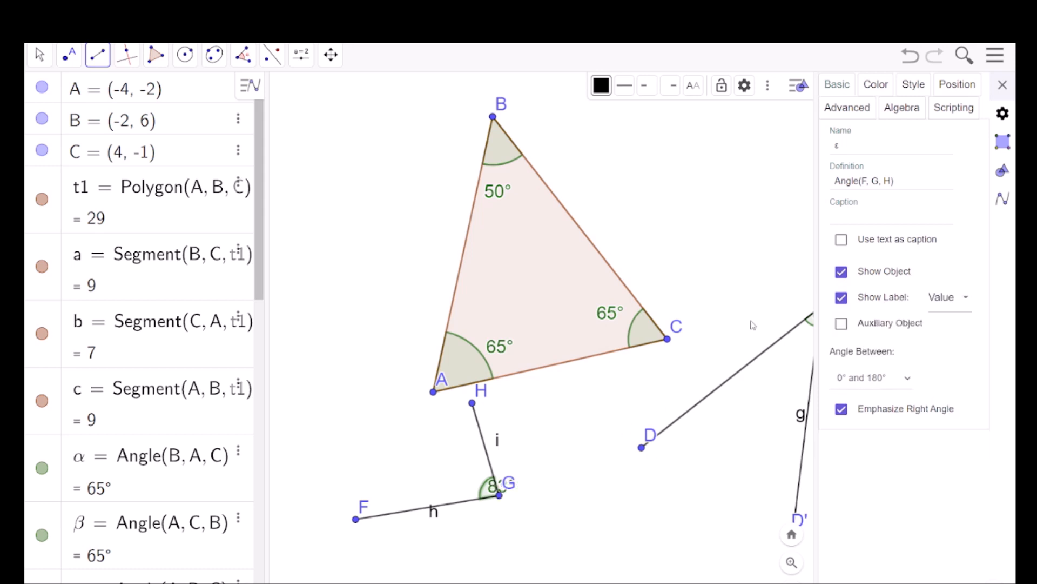
# Format the mark of angle FGH with size 65 and a red (#FF0000) colour at a stronger fill opacity.
pyautogui.click(913, 85)
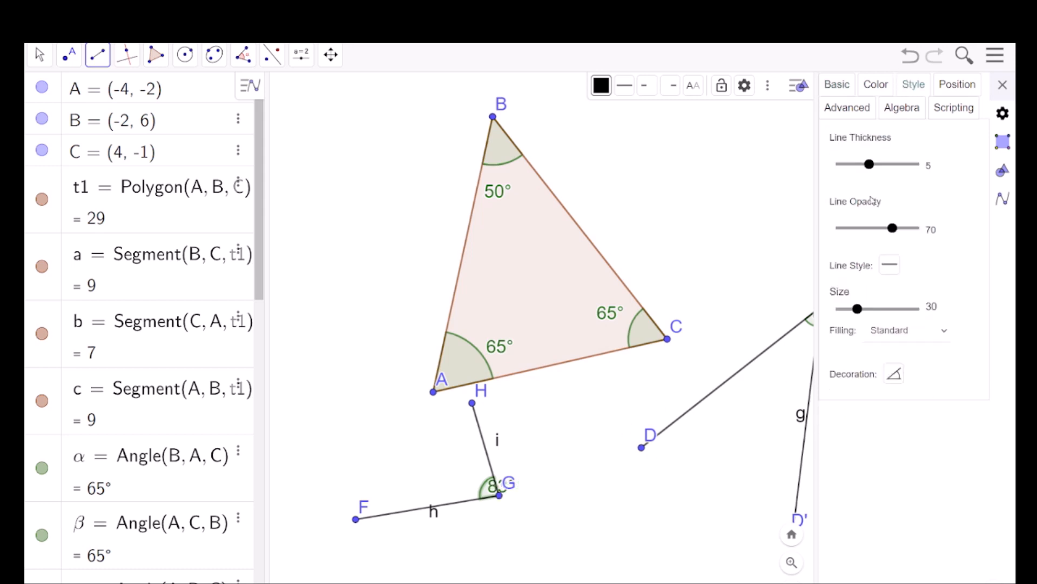
pyautogui.moveTo(857, 309); pyautogui.dragTo(885, 309)
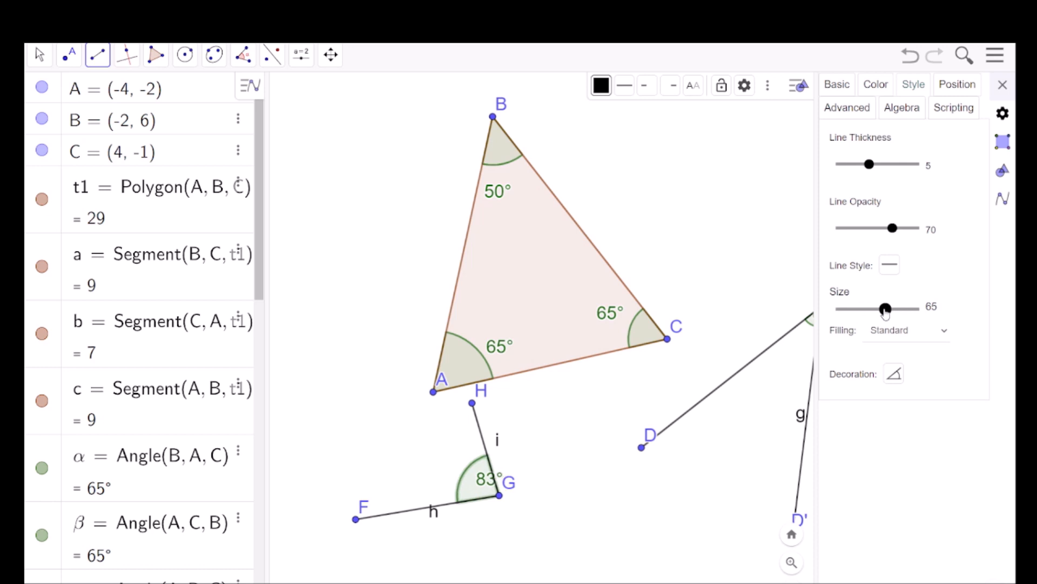
pyautogui.click(876, 85)
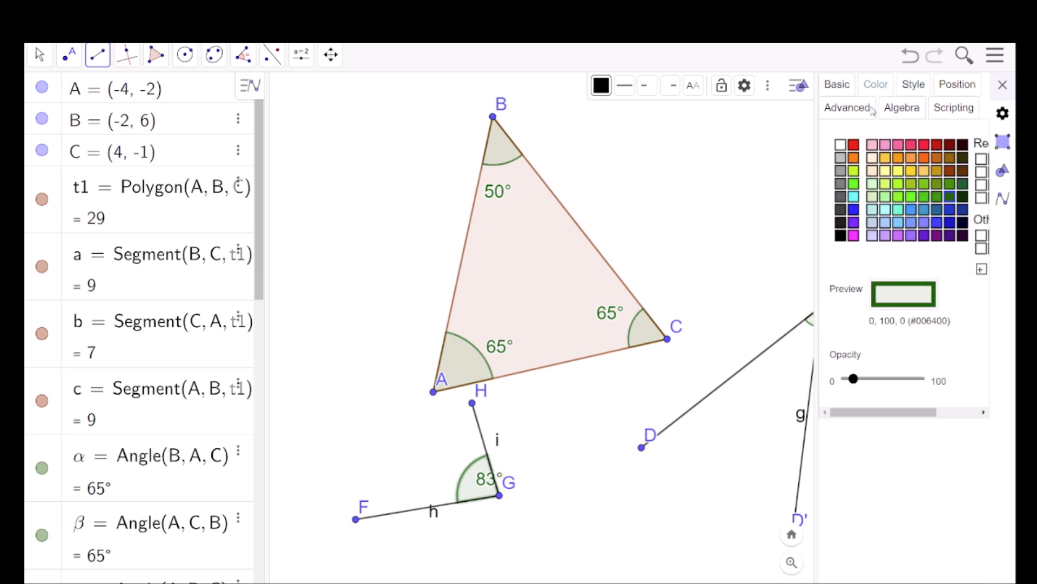
pyautogui.click(855, 145)
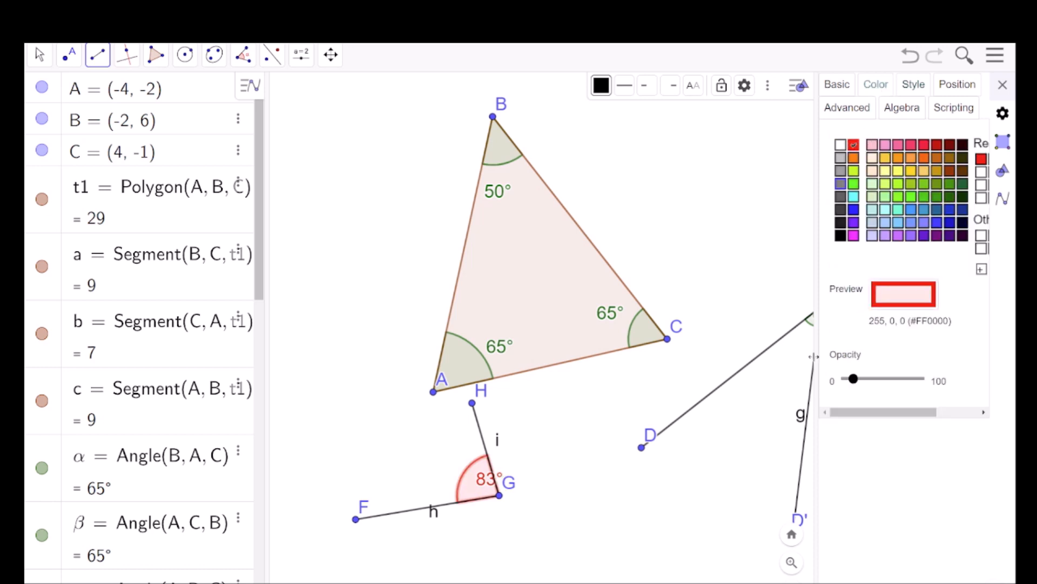
pyautogui.moveTo(854, 381); pyautogui.dragTo(876, 380)
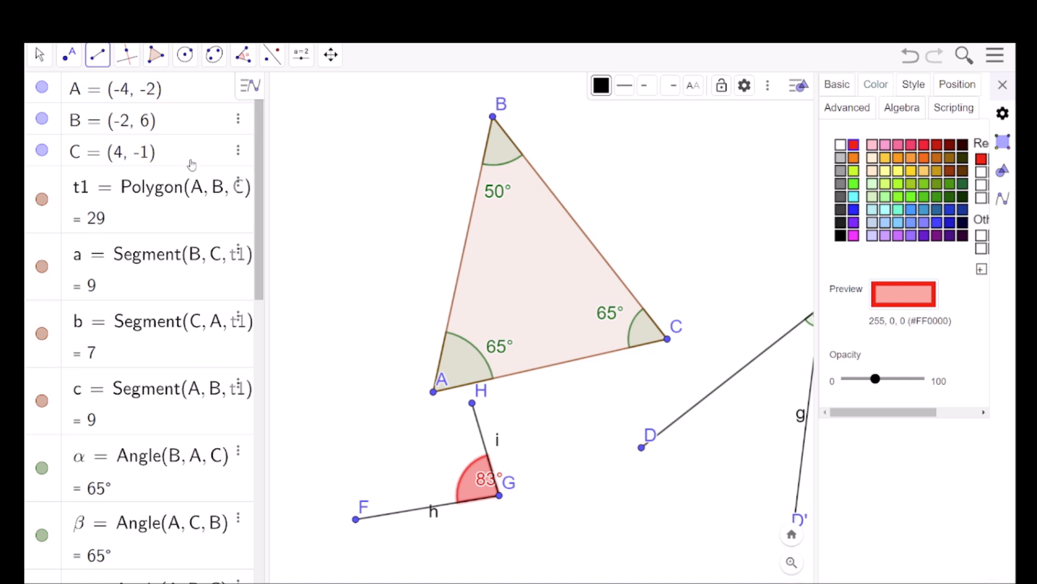
# Widen angle FGH with the Move tool by moving F up and left of point A, and H just below side AC.
pyautogui.click(42, 56)
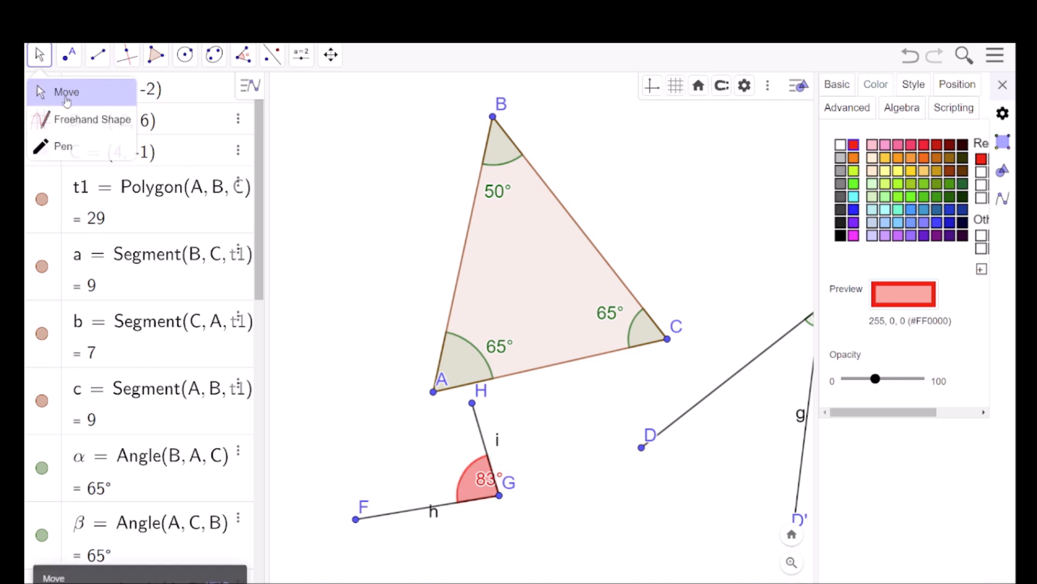
pyautogui.moveTo(356, 518); pyautogui.dragTo(296, 402)
pyautogui.moveTo(473, 402); pyautogui.dragTo(602, 397)
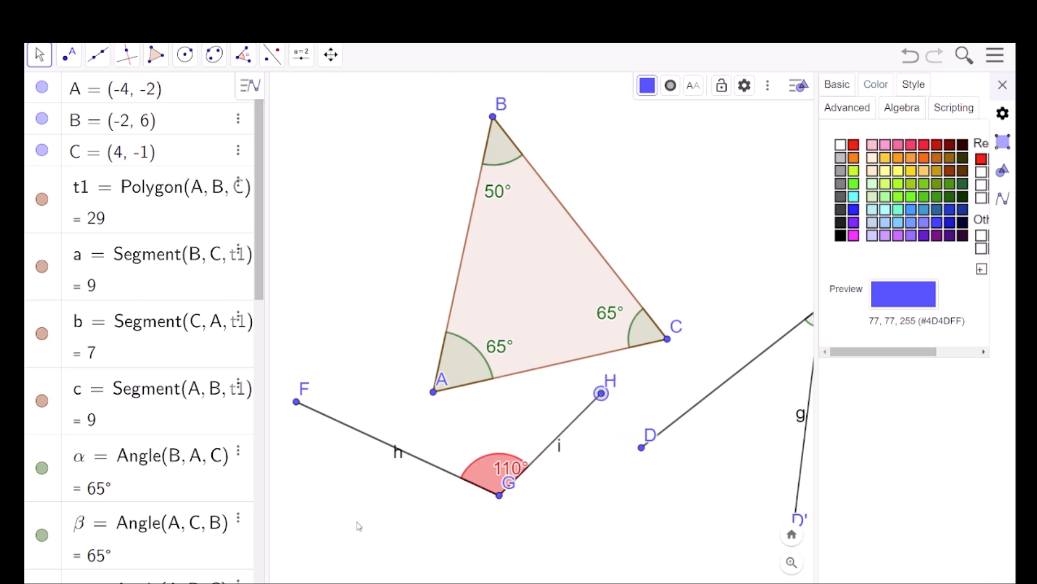